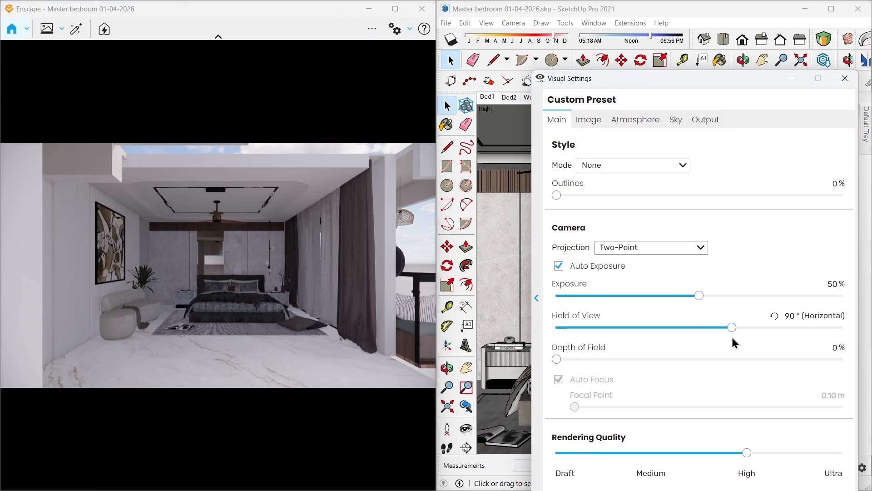
Set the Enscape rendering quality to Ultra and the camera's field of view to 53°, closing the visual settings
left_click_drag(748, 453, 842, 453)
left_click_drag(731, 327, 653, 321)
left_click(843, 78)
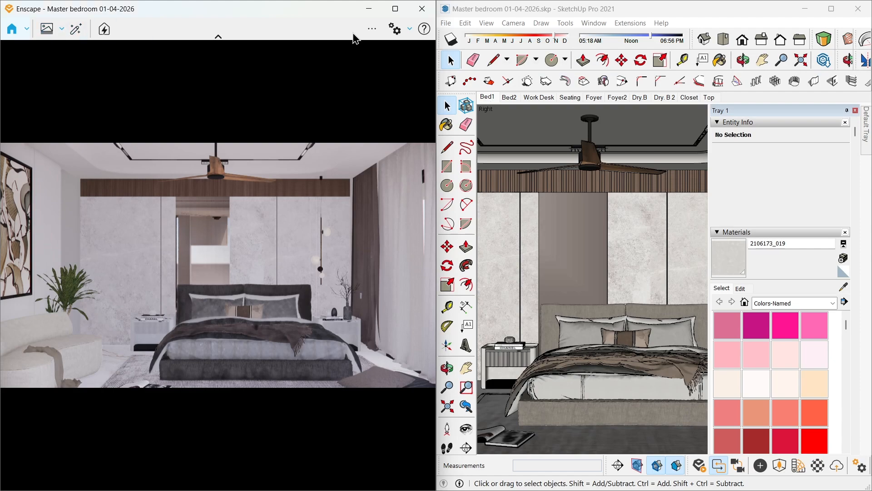
Update the saved Bed1 view in View Management with the current camera and leave the view list
left_click(27, 28)
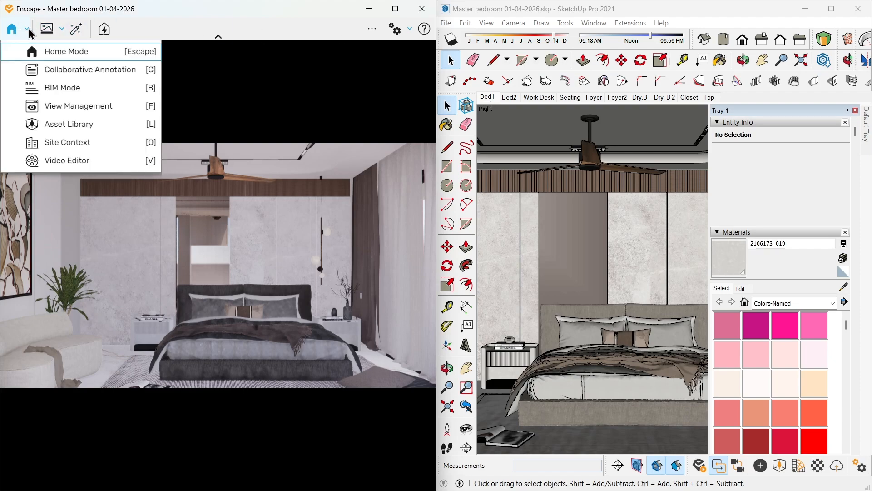
left_click(63, 103)
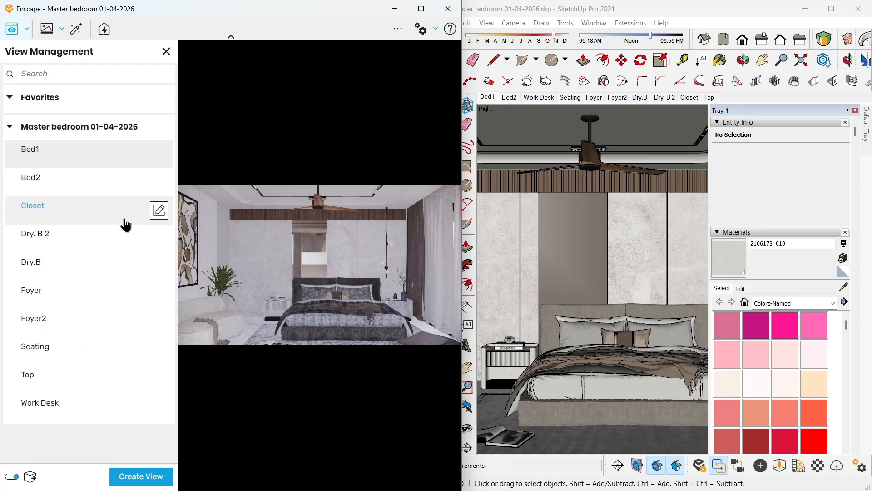
left_click(162, 158)
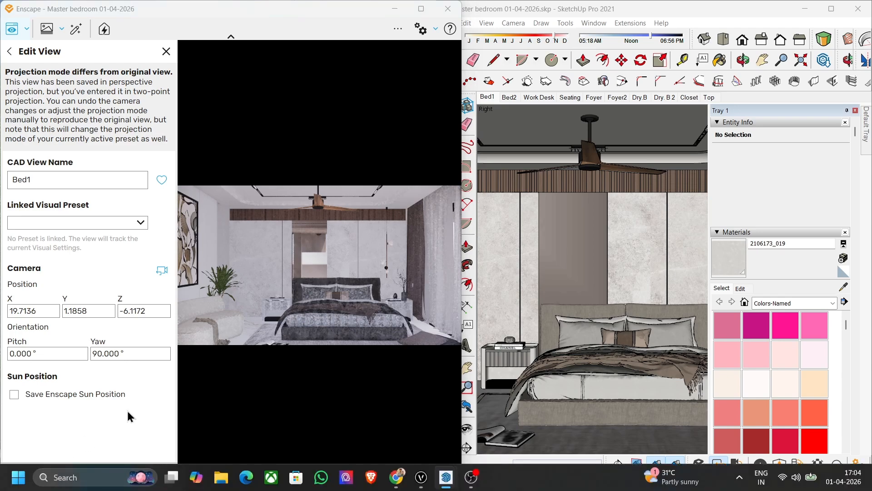
left_click(105, 475)
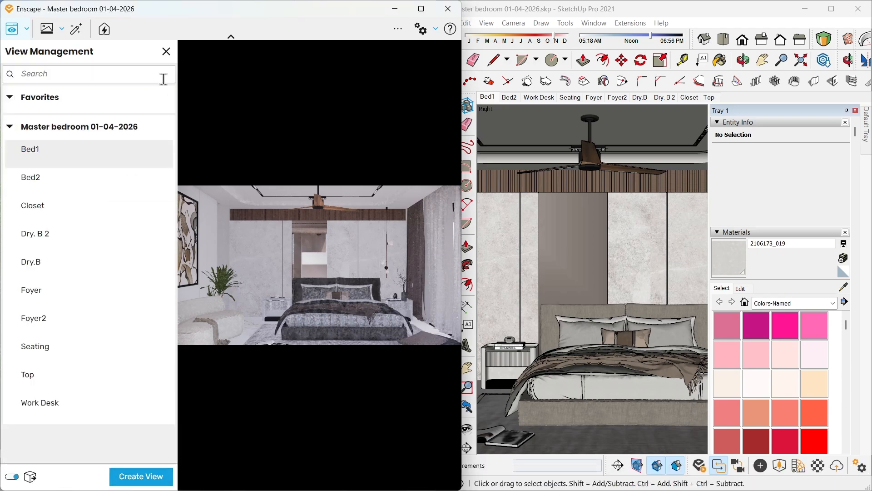
left_click(166, 55)
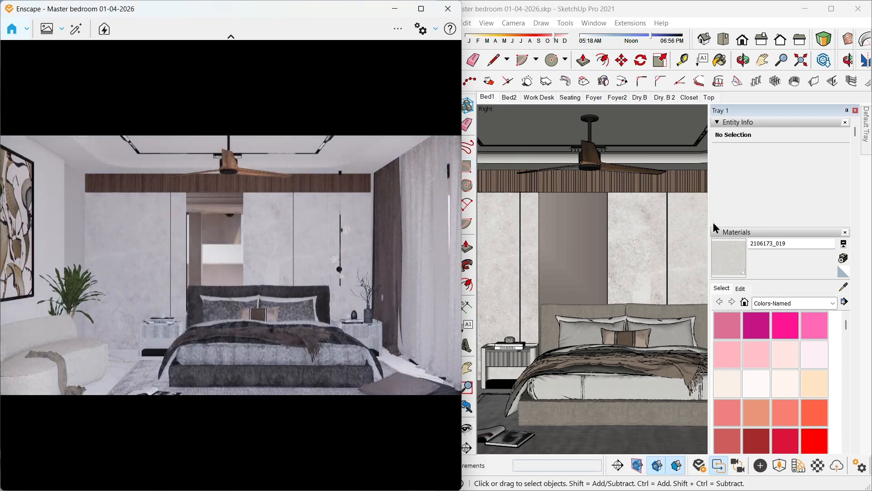
Switch to SketchUp, activate the Bed1 scene and return to the Enscape render
left_click(748, 289)
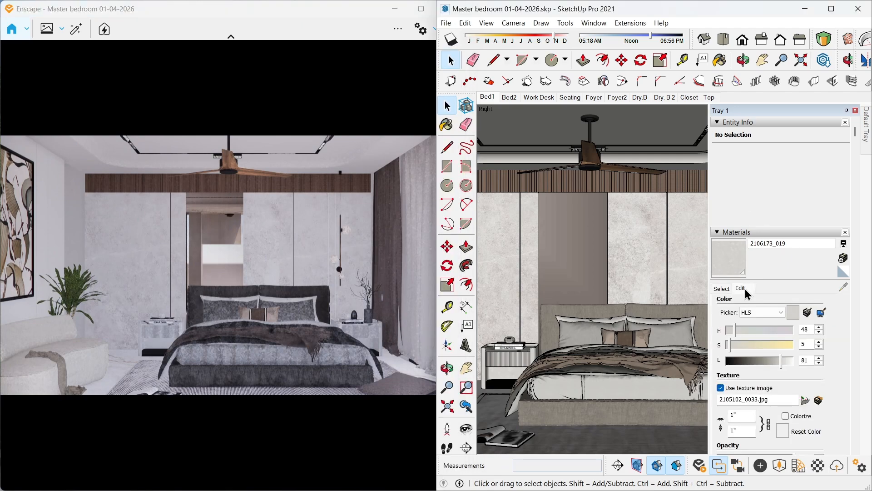
left_click(723, 290)
left_click(498, 102)
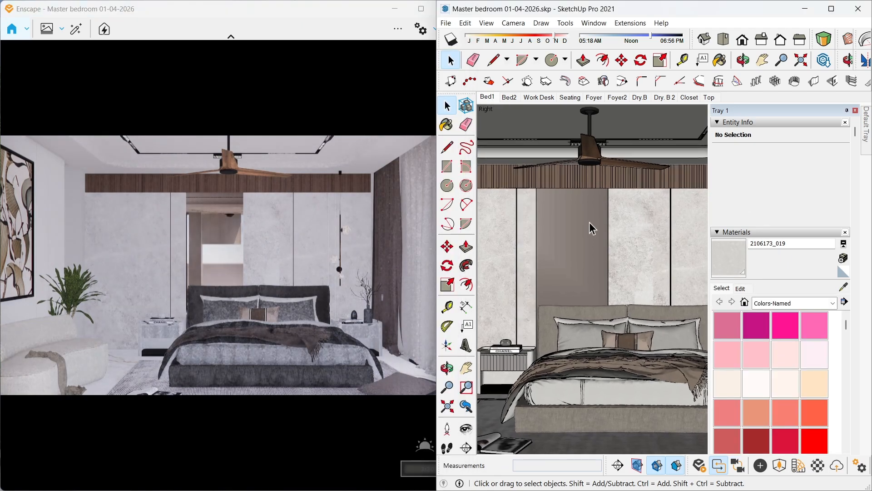
left_click(314, 303)
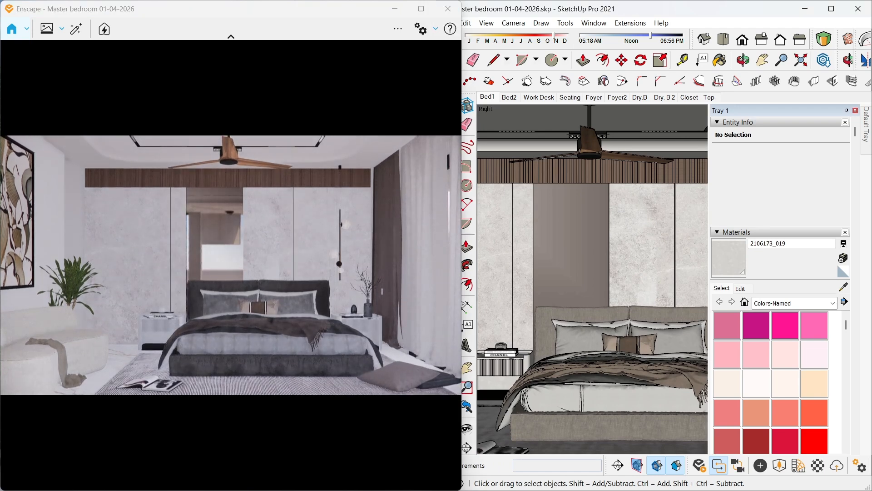
Check the Bed1 view's entry in View Management and return to Home Mode
left_click(47, 29)
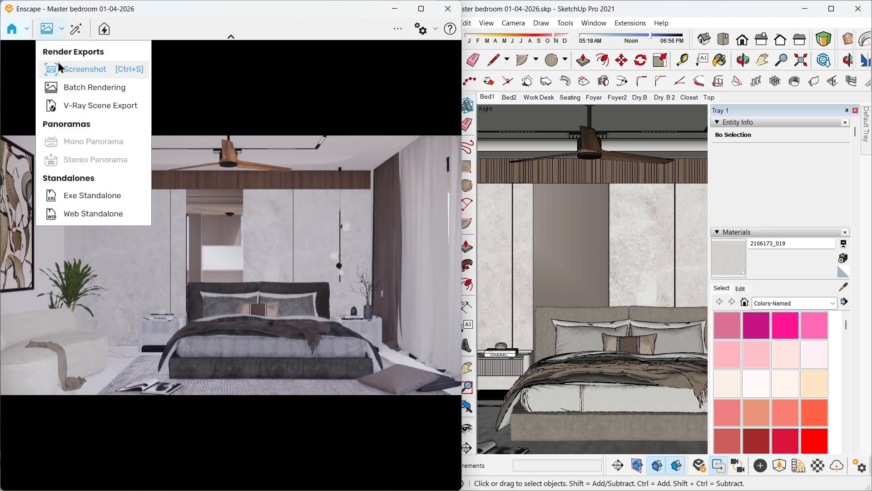
left_click(13, 29)
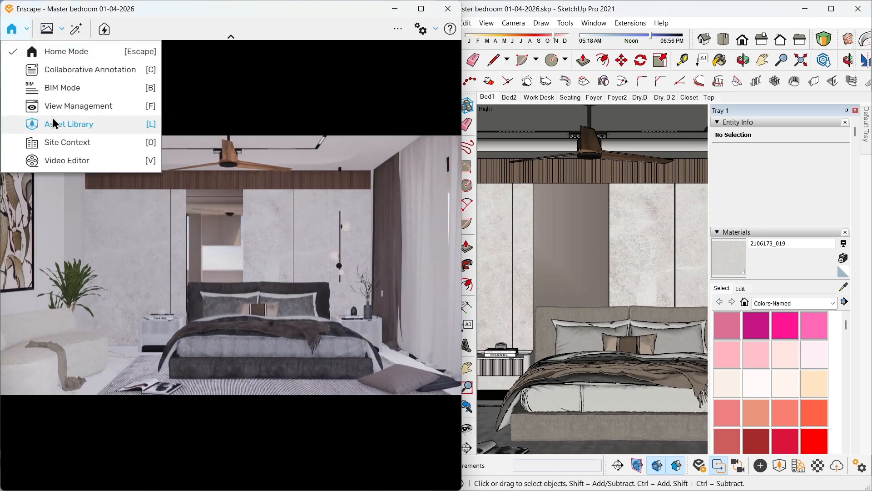
left_click(54, 105)
mouse_move(88, 152)
left_click(162, 160)
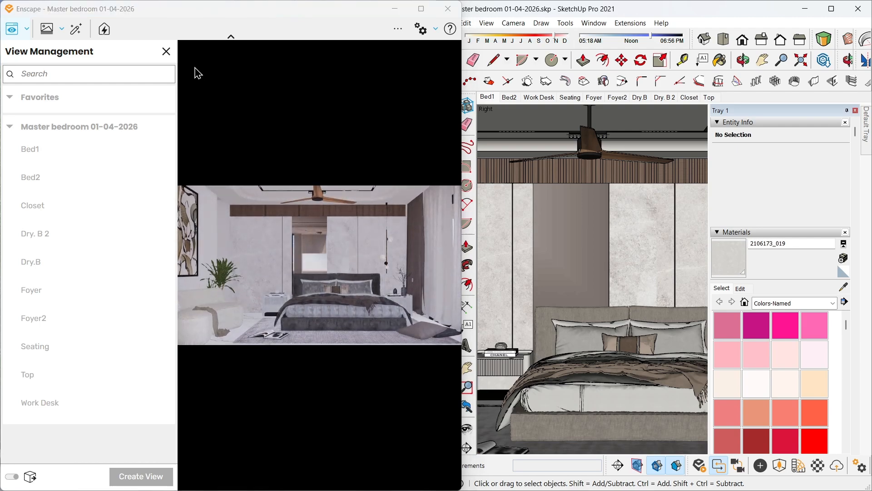
left_click(166, 52)
left_click(27, 29)
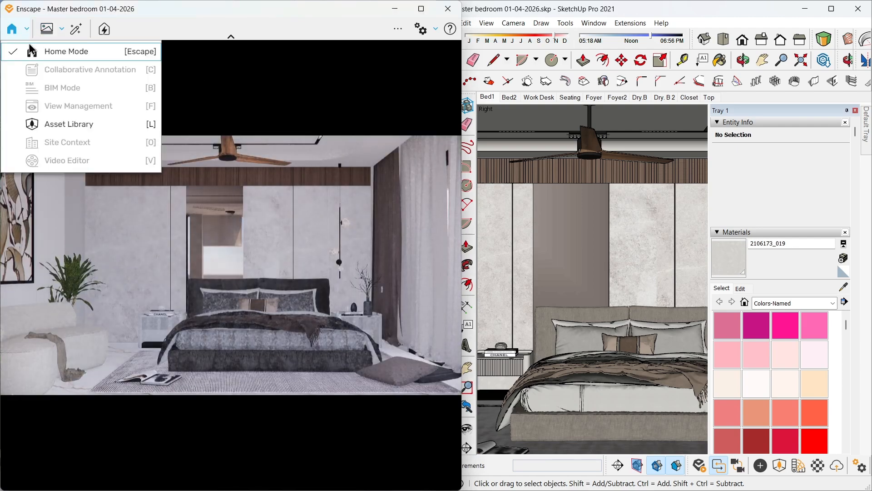
left_click(58, 130)
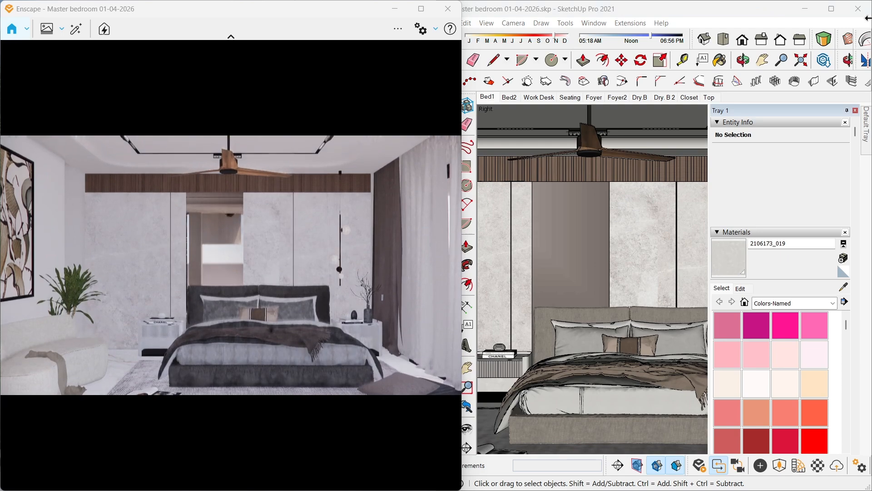
Arrange the Enscape and SketchUp windows in an even side-by-side split and activate the Bed1 scene
mouse_move(421, 9)
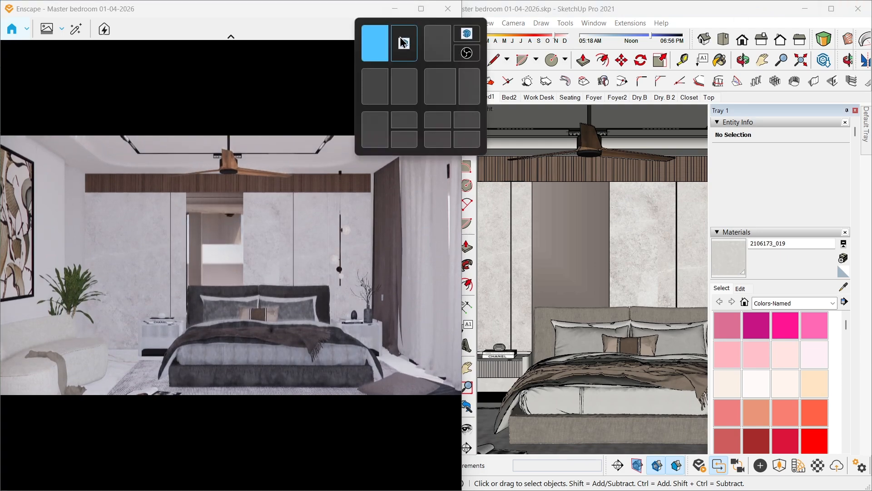
left_click(373, 43)
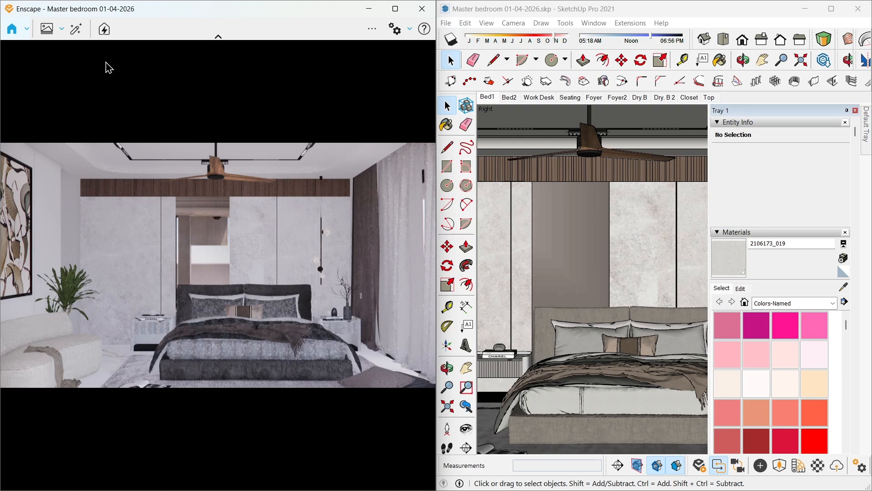
left_click(492, 99)
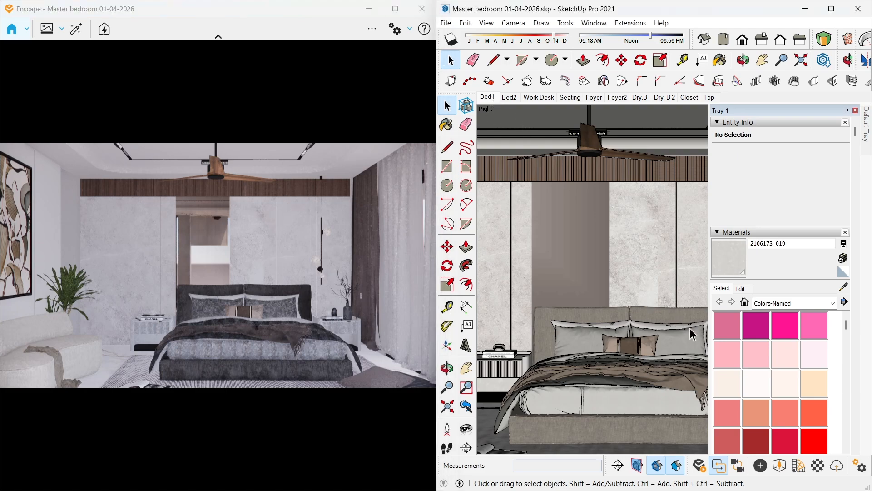
Examine the wall panels and wood slats behind the bed in the SketchUp model
middle_click_drag(587, 315, 564, 363)
scroll(537, 291, "up", 10)
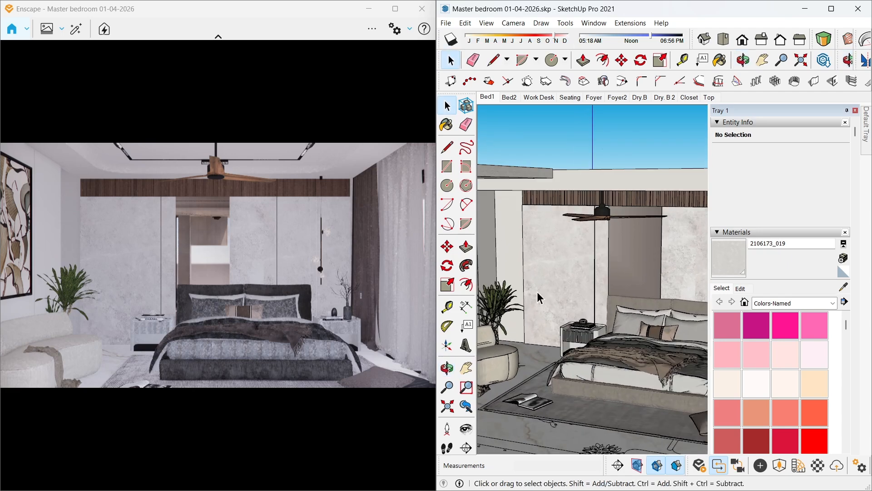
middle_click_drag(575, 287, 508, 321, "shift")
scroll(571, 194, "up", 1)
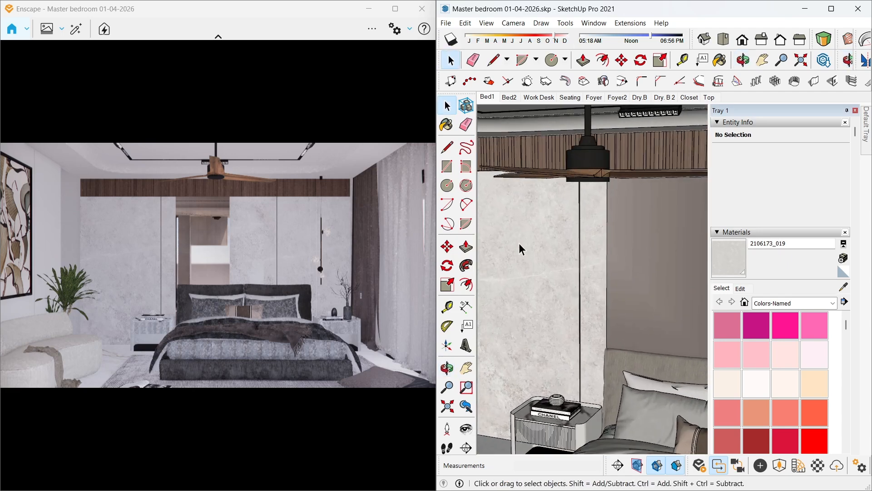
scroll(519, 244, "up", 1)
middle_click_drag(557, 216, 627, 278, "shift")
middle_click_drag(606, 223, 668, 234)
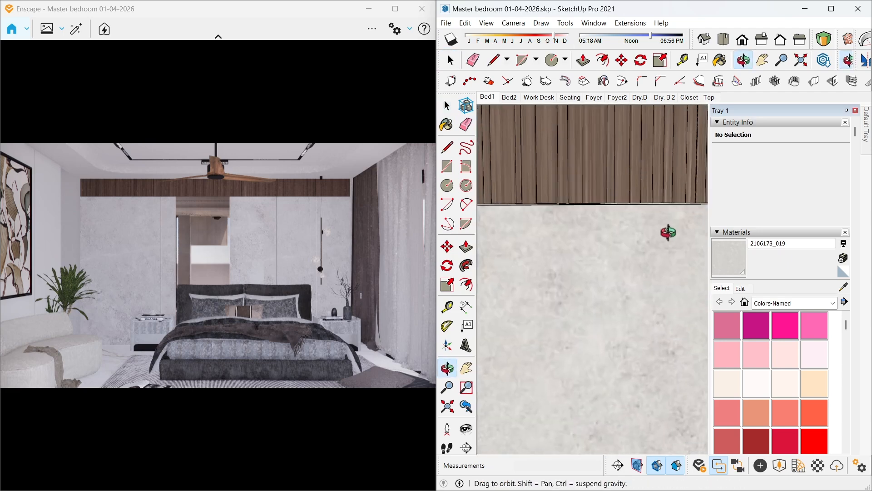
scroll(567, 203, "down", 4)
scroll(551, 238, "down", 3)
middle_click_drag(599, 282, 557, 315)
Open the Enscape visual settings beside the render and raise the camera exposure slightly
left_click(395, 28)
left_click(386, 53)
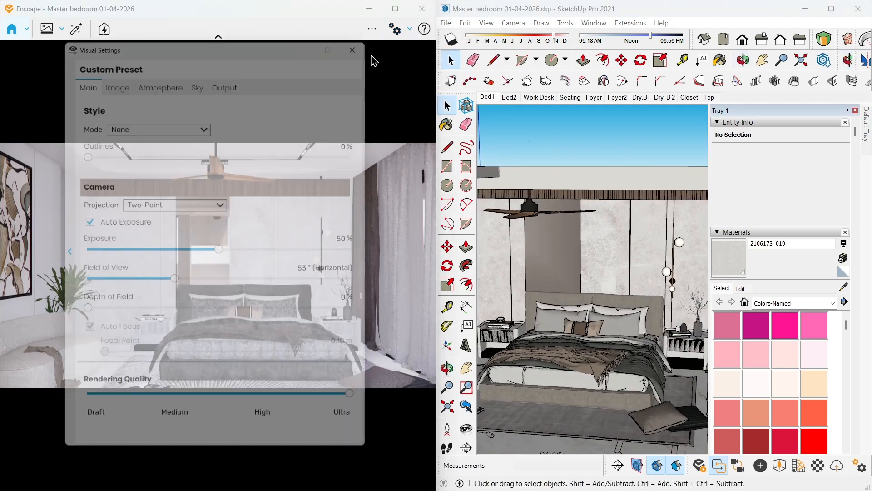
left_click_drag(233, 36, 599, 43)
left_click_drag(536, 260, 542, 261)
Set the motion blur, lens flare and bloom image effects to 0%
left_click(435, 83)
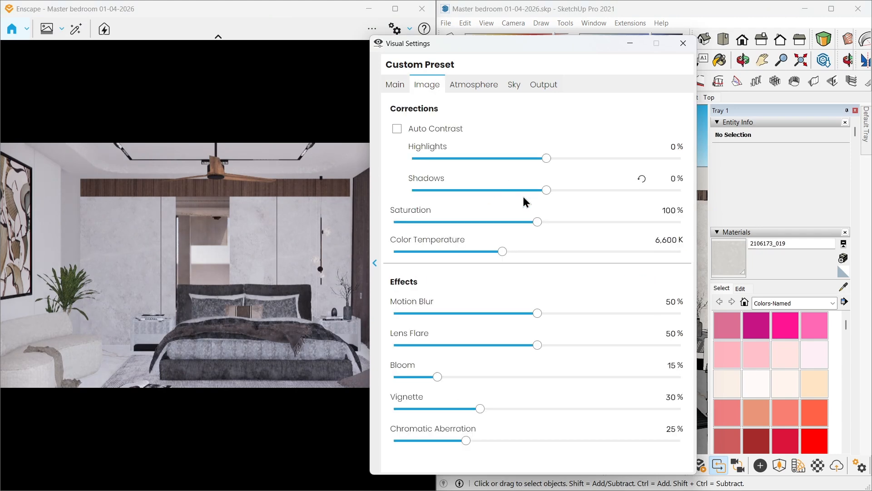
left_click_drag(536, 313, 383, 310)
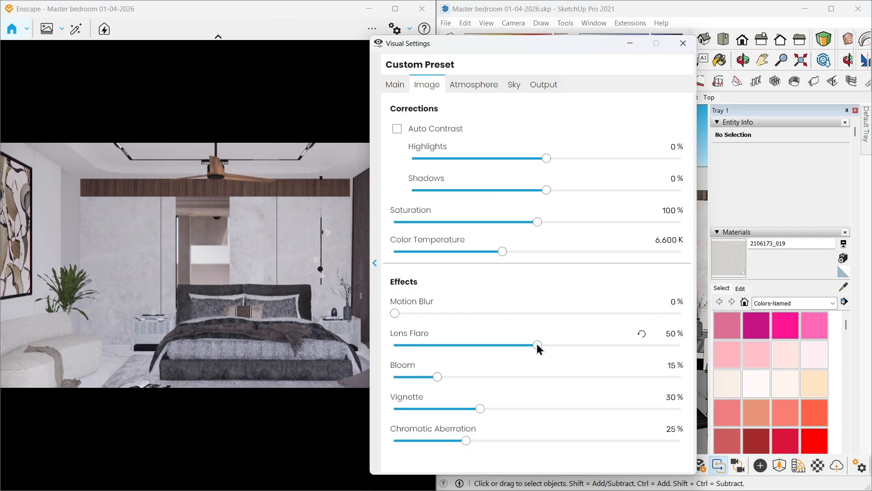
left_click_drag(536, 345, 393, 345)
left_click_drag(432, 375, 371, 393)
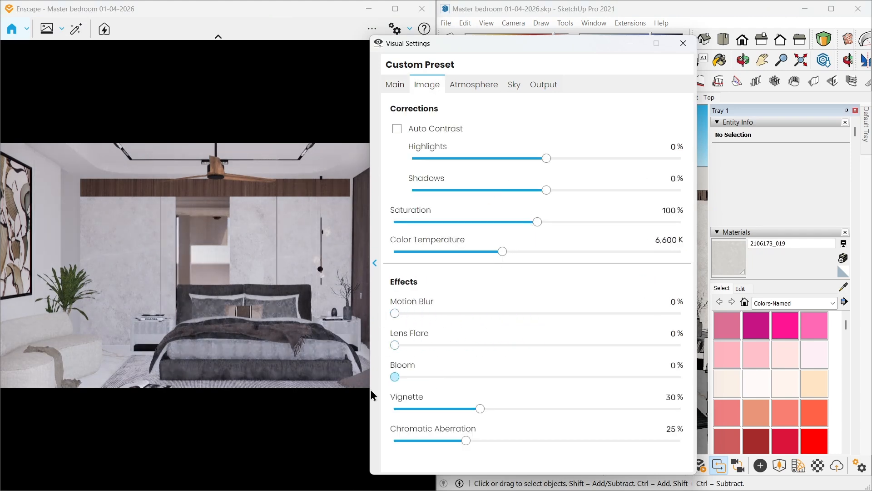
Lower the sun brightness in the atmosphere settings to 6% and close the visual settings
left_click(472, 84)
left_click_drag(448, 236, 405, 237)
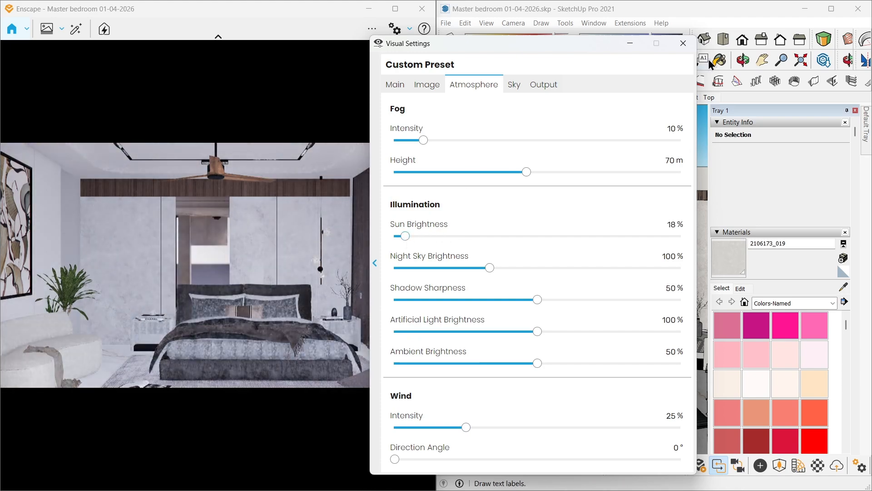
left_click(397, 234)
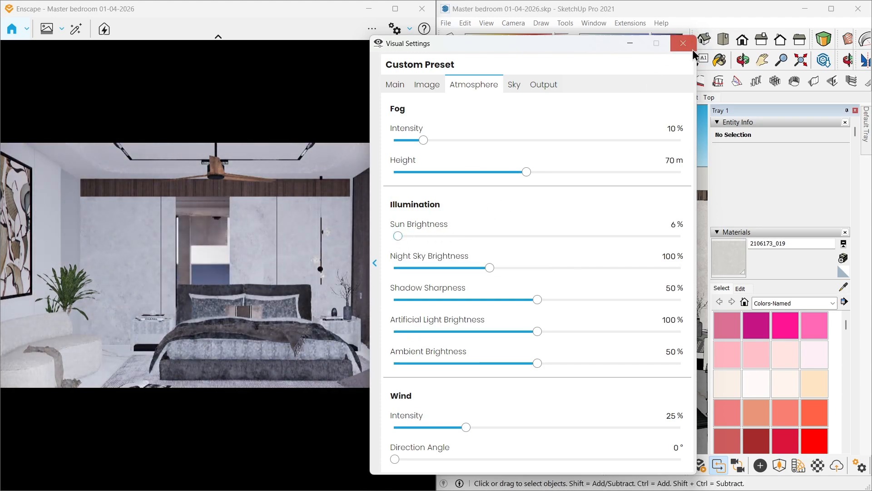
left_click(693, 50)
Open the Enscape Material Editor and sample the bed base's fabric in SketchUp to load its material
scroll(629, 331, "up", 3)
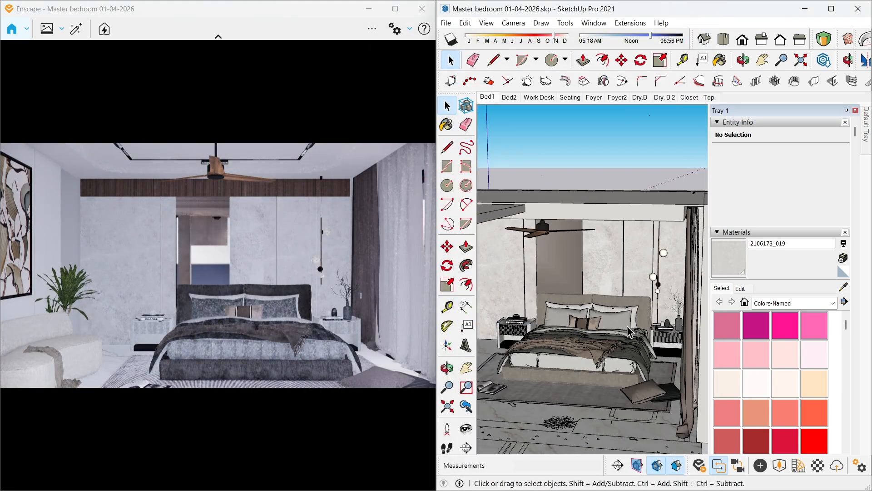
mouse_move(627, 326)
middle_mouse_down()
mouse_move(654, 278)
mouse_move(678, 289)
middle_mouse_up()
scroll(581, 382, "up", 4)
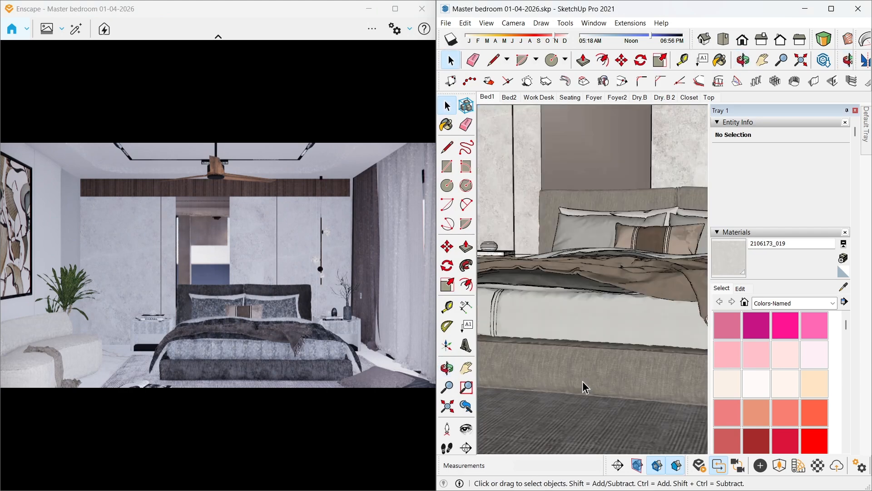
scroll(582, 381, "up", 1)
middle_click_drag(582, 380, 613, 384)
left_click(817, 465)
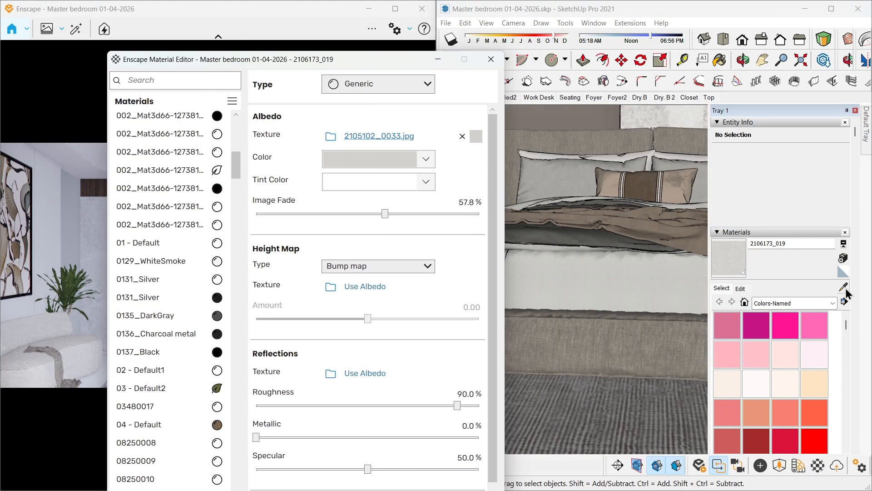
left_click(844, 288)
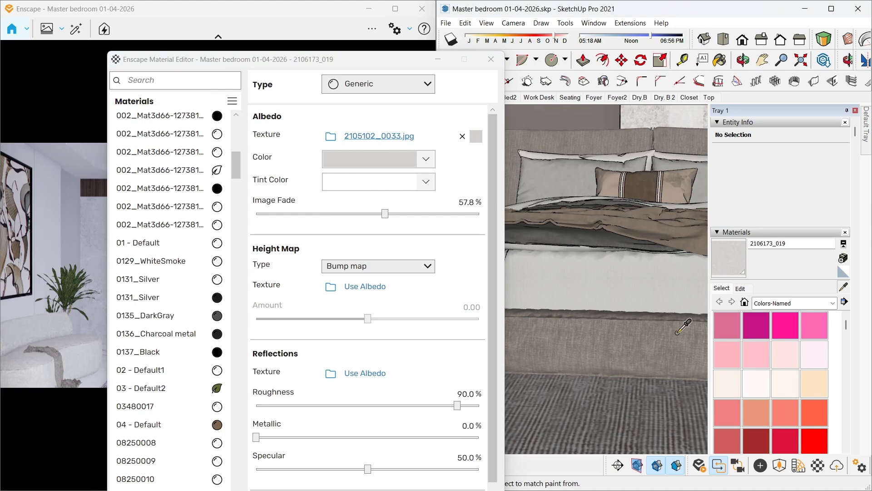
left_click(676, 334)
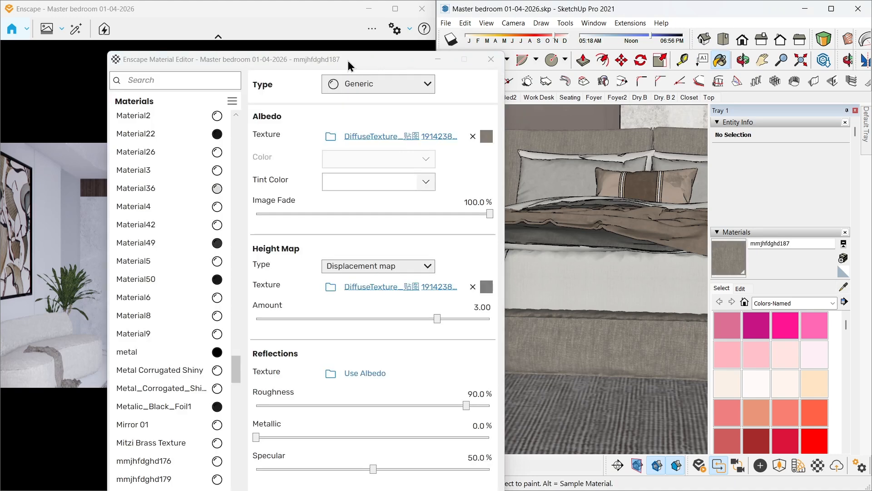
Test the bed fabric's albedo texture brightness at 61%, return it to 100% and close the Material Editor
left_click_drag(348, 61, 548, 79)
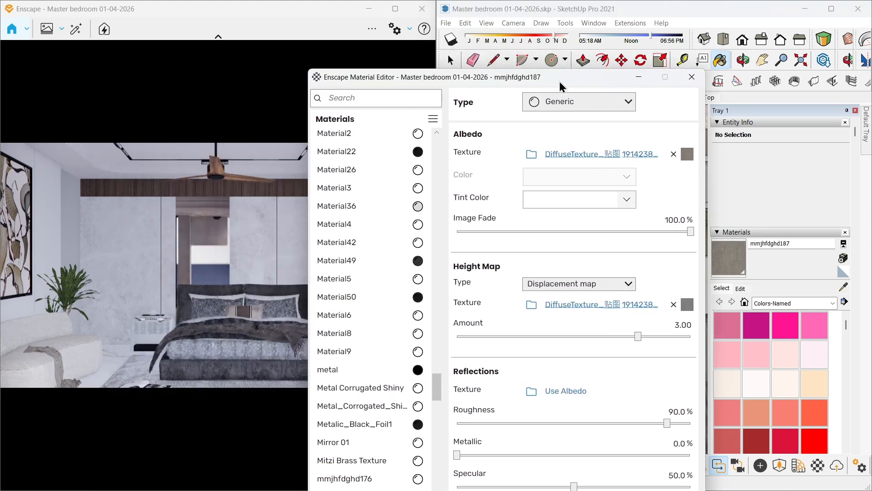
left_click(686, 154)
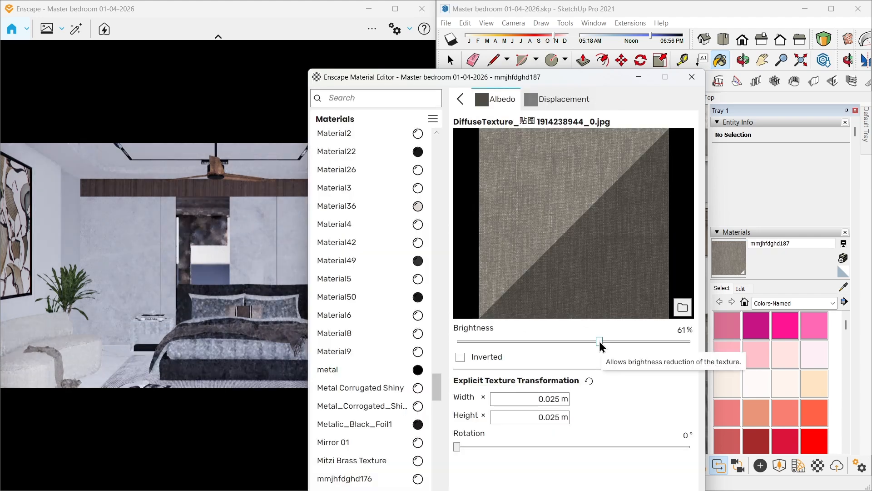
left_click_drag(599, 341, 762, 350)
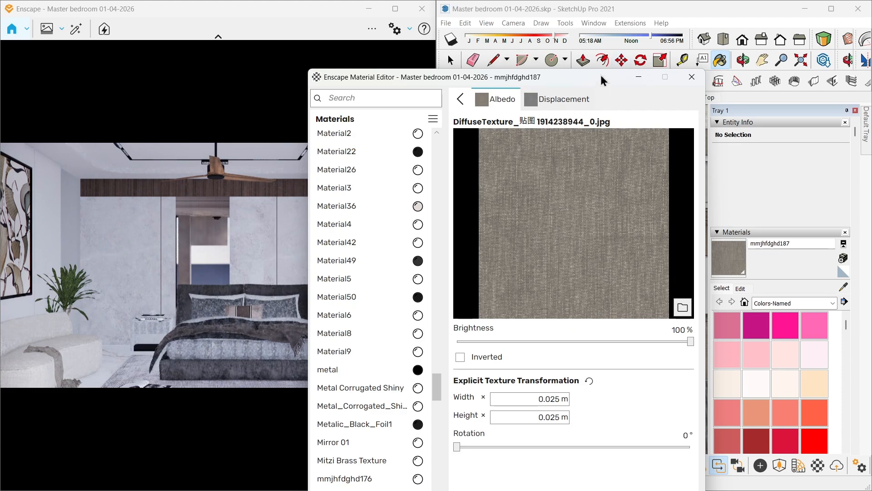
left_click_drag(602, 77, 497, 84)
left_click(587, 86)
Lighten the bed fabric material in SketchUp by setting its HLS lightness to about 72
left_click(740, 288)
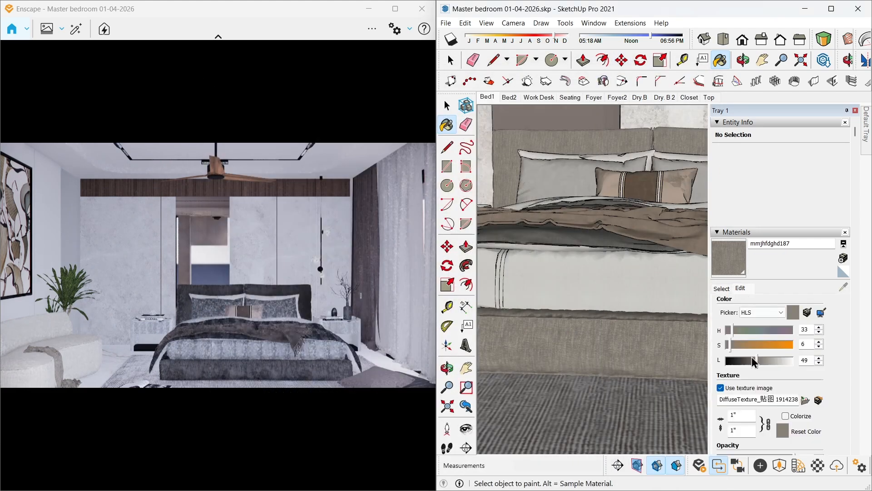
left_click(775, 360)
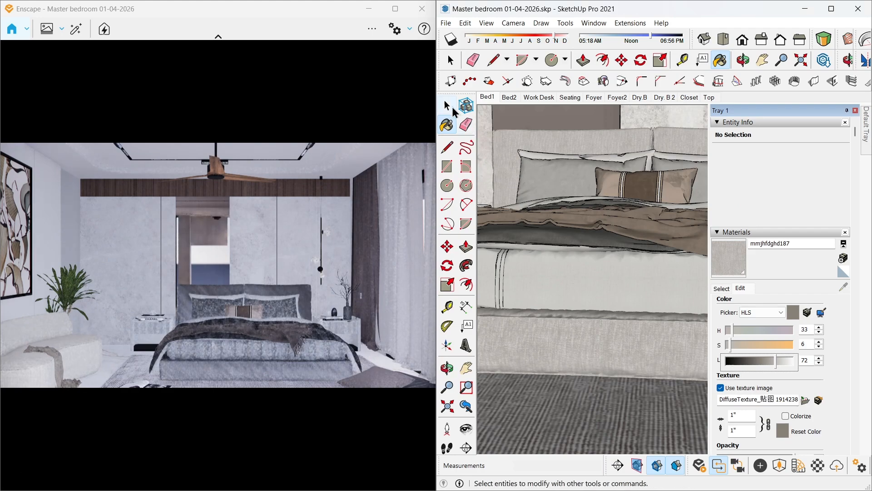
left_click(447, 106)
Reopen the Enscape Material Editor and change the bed fabric's height map type from Displacement map to Bump map
scroll(605, 327, "down", 2)
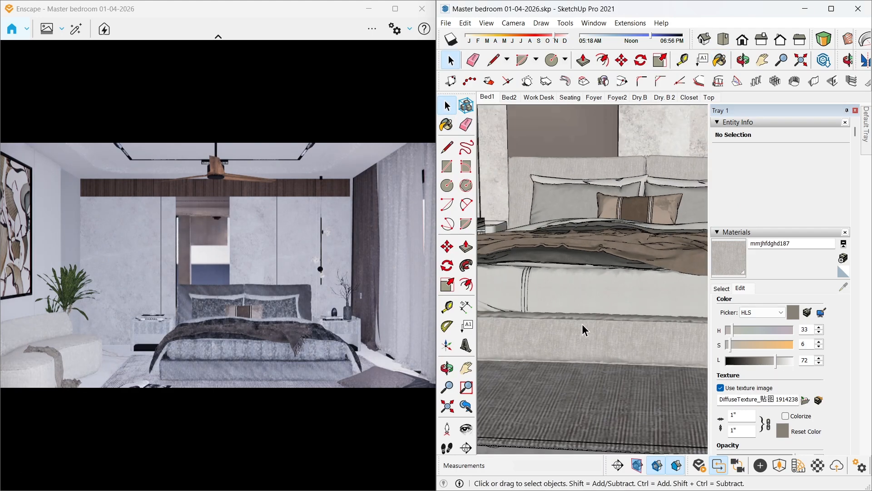
middle_click_drag(582, 324, 650, 343, "shift")
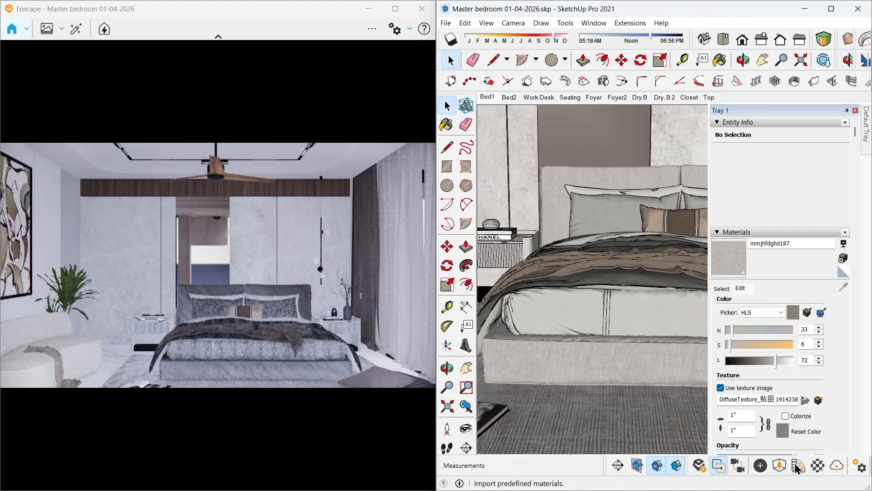
left_click(818, 465)
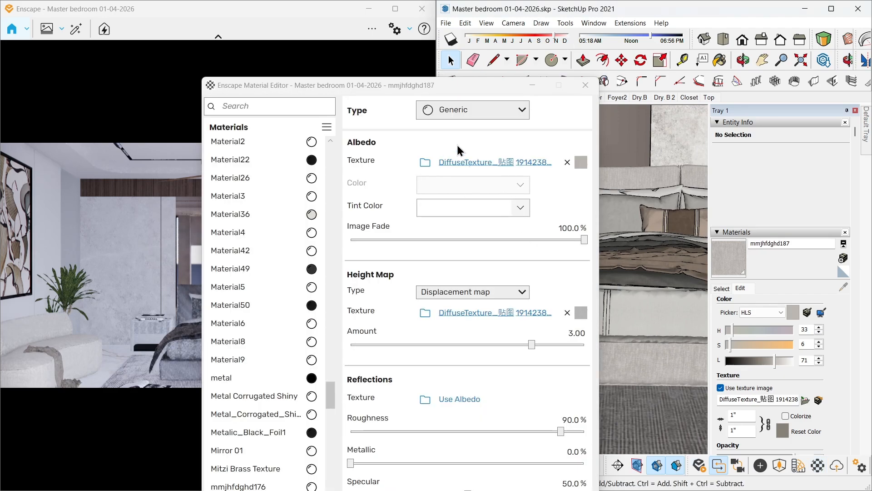
left_click(477, 292)
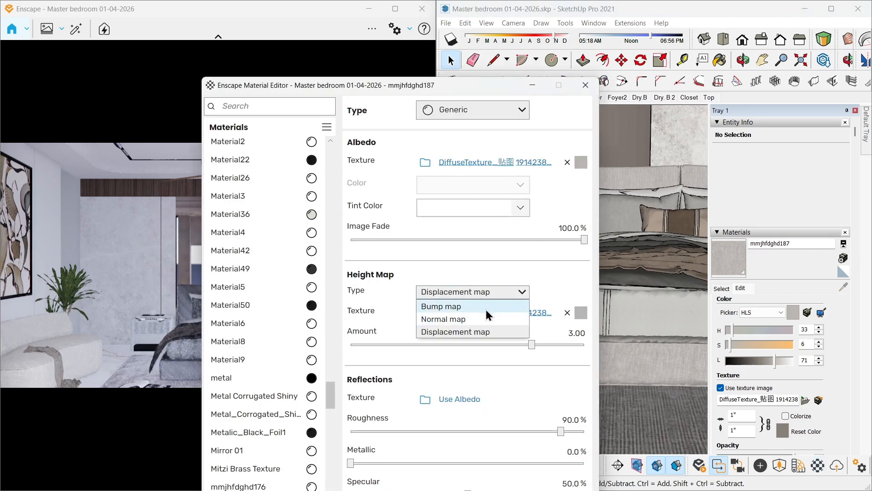
left_click(484, 307)
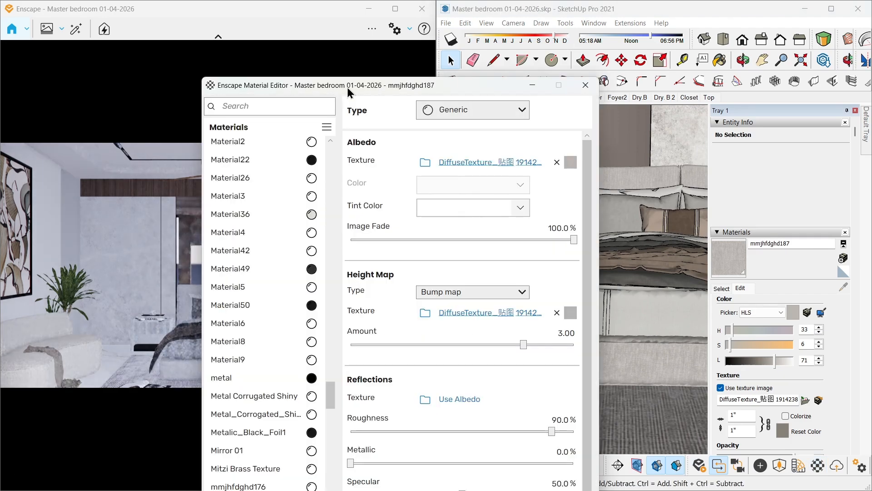
mouse_move(347, 87)
left_mouse_down()
mouse_move(552, 88)
mouse_move(392, 85)
left_mouse_up()
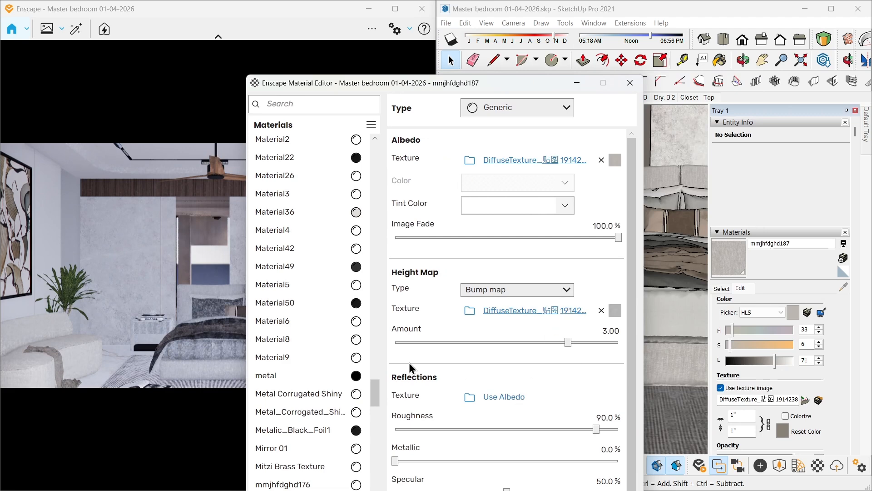
scroll(408, 361, "down", 1)
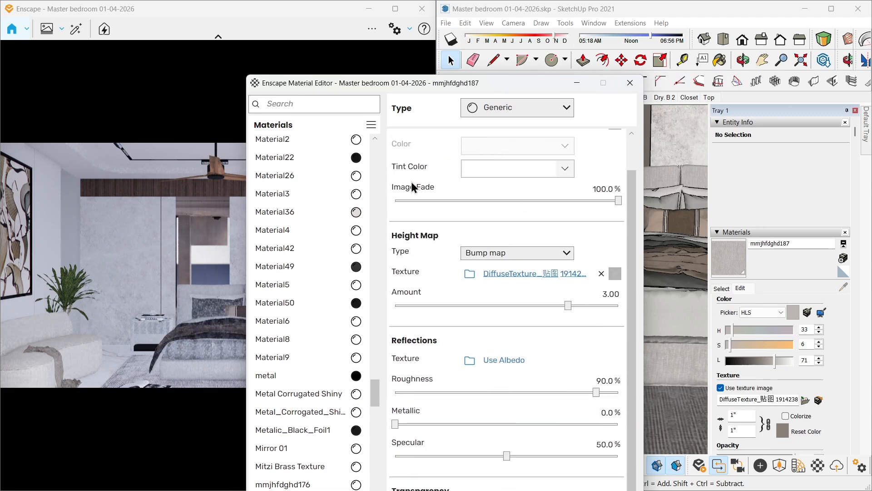
scroll(418, 191, "up", 1)
Sample the mirror panel behind the bed in SketchUp and set its material's tint color to pale blue in Enscape
left_click_drag(435, 83, 153, 151)
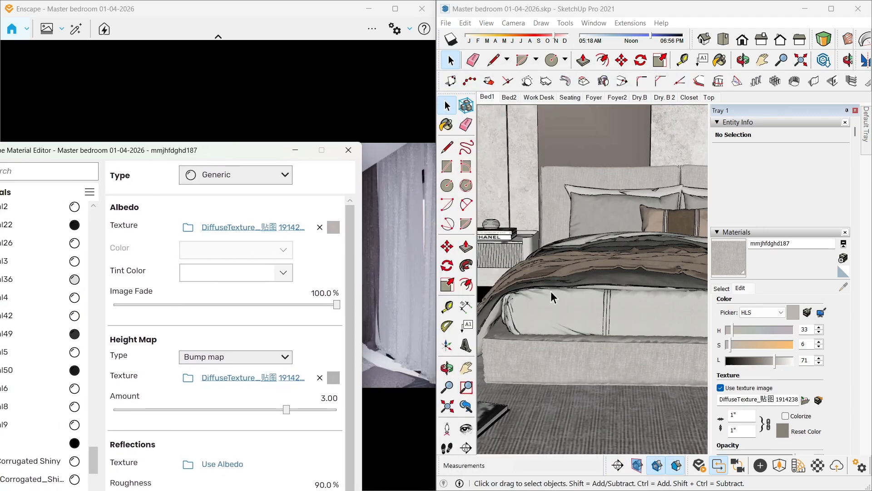
middle_click_drag(551, 291, 646, 345)
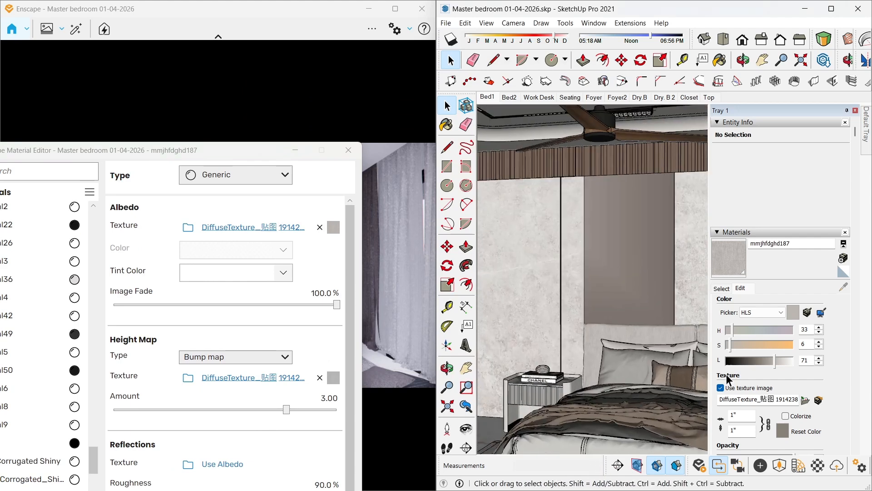
left_click(721, 288)
left_click(843, 287)
left_click(604, 222)
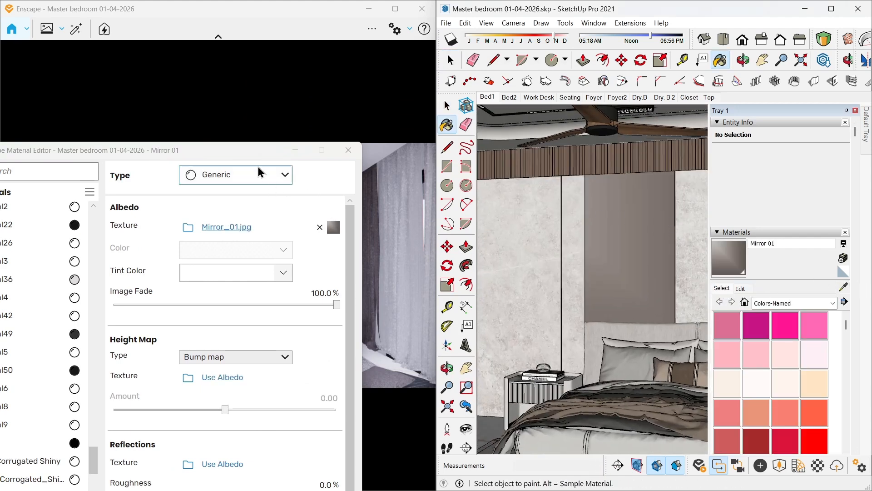
left_click_drag(259, 150, 661, 110)
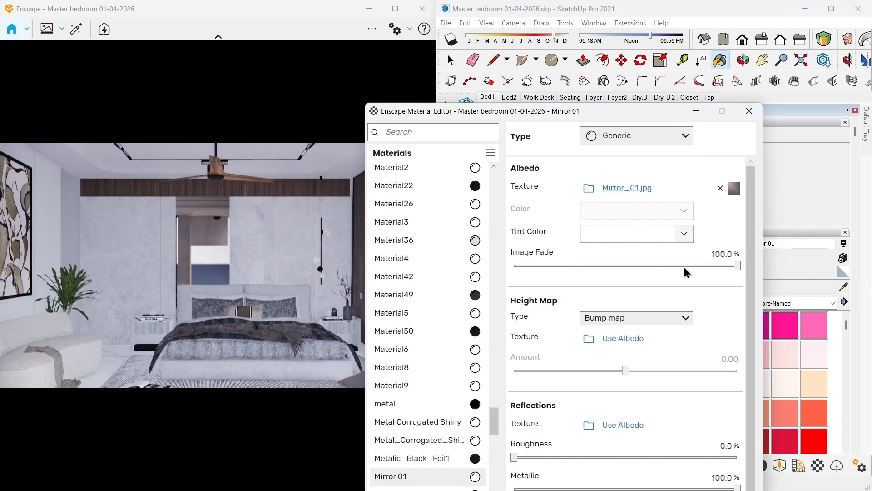
left_click(672, 234)
left_click(645, 370)
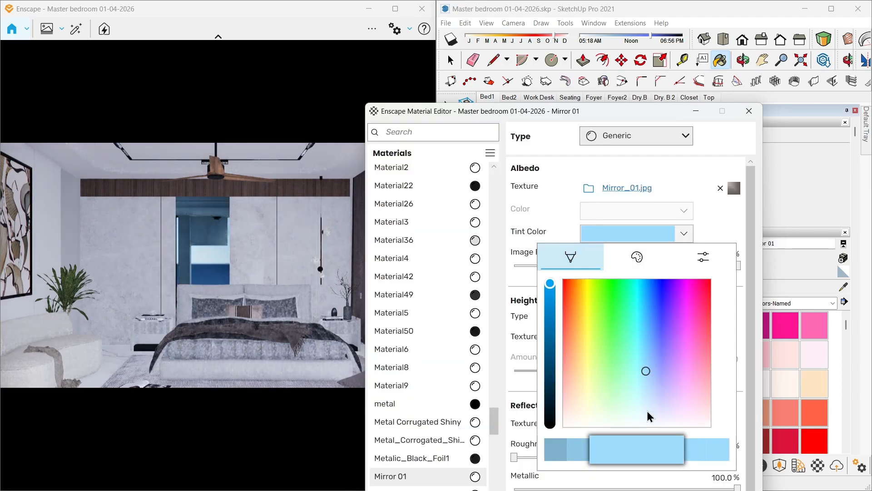
left_click(648, 396)
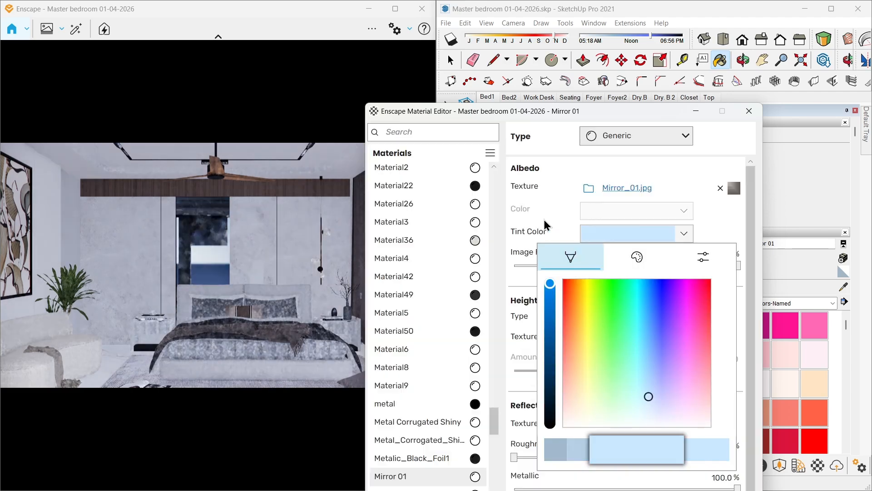
left_click(527, 223)
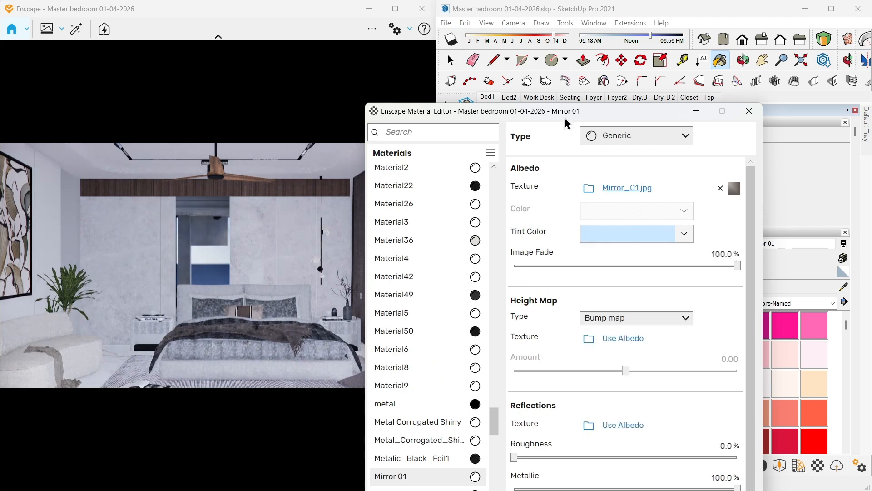
Sample the ceiling fan's wooden blade in SketchUp and lower its material's roughness to 5.6% in Enscape
left_click_drag(580, 118, 223, 126)
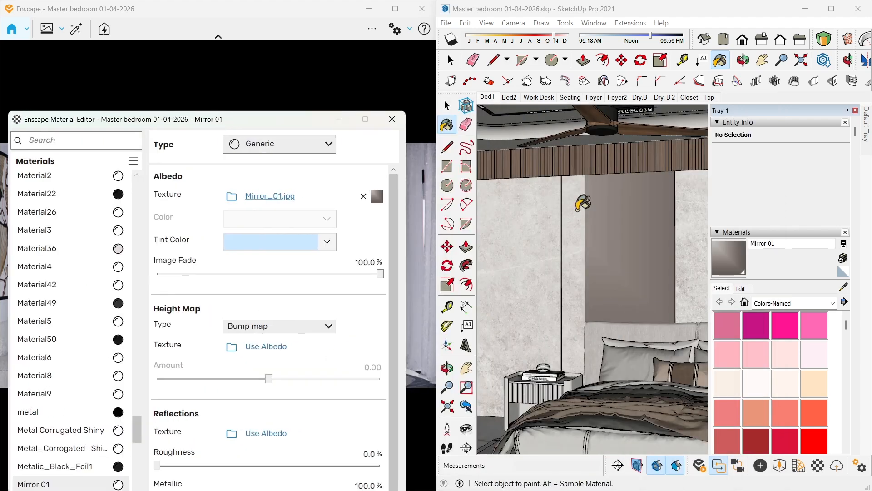
left_click(447, 106)
scroll(625, 205, "up", 10)
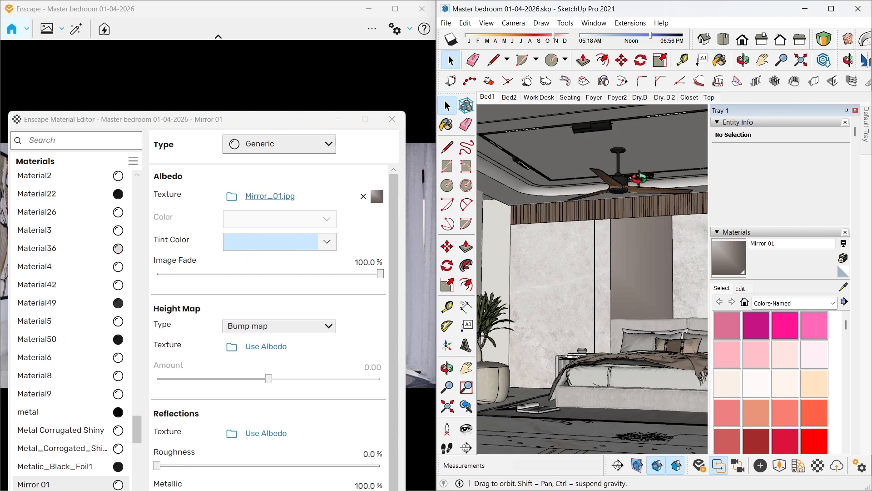
left_click(843, 286)
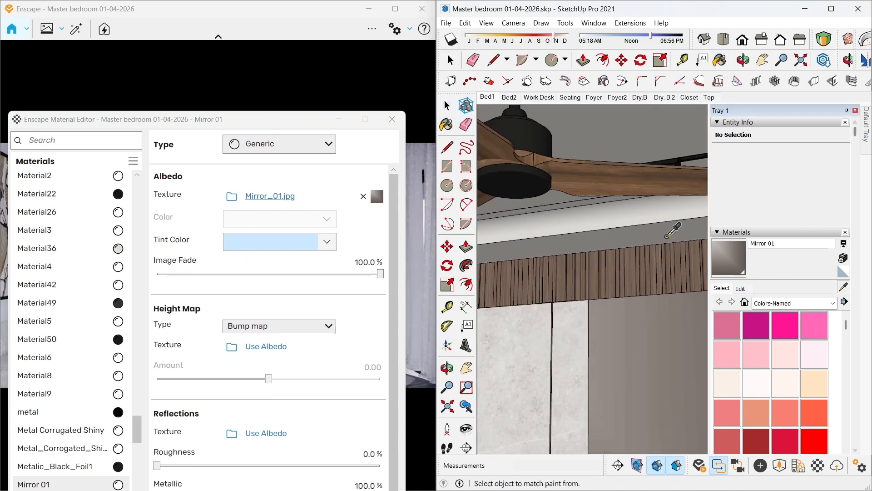
left_click(605, 183)
mouse_move(293, 122)
left_mouse_down()
mouse_move(634, 93)
mouse_move(668, 81)
left_mouse_up()
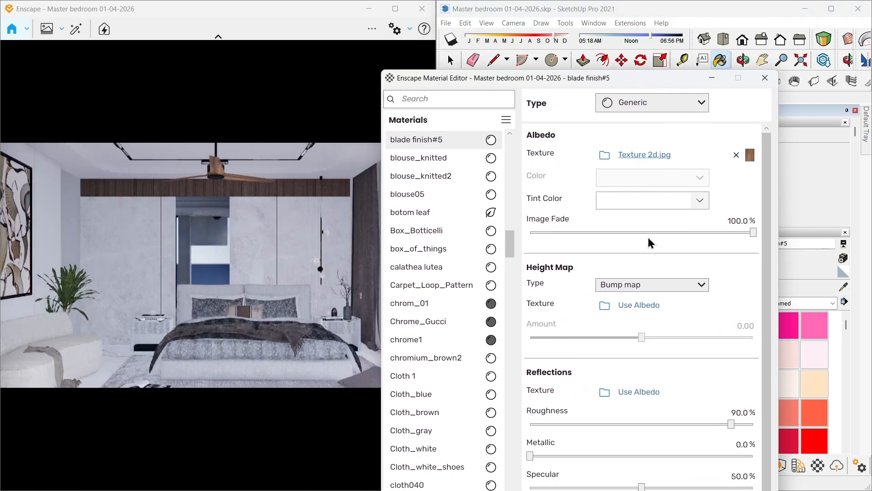
left_click_drag(731, 423, 571, 422)
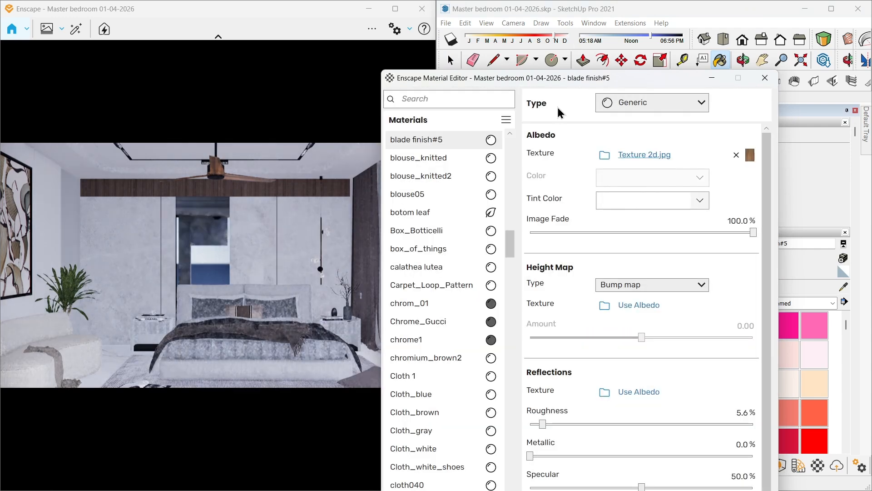
Sample the fluted wood band above the bed wall and reuse its albedo texture for the bump map and reflections
mouse_move(611, 91)
left_mouse_down()
mouse_move(443, 153)
mouse_move(276, 153)
left_mouse_up()
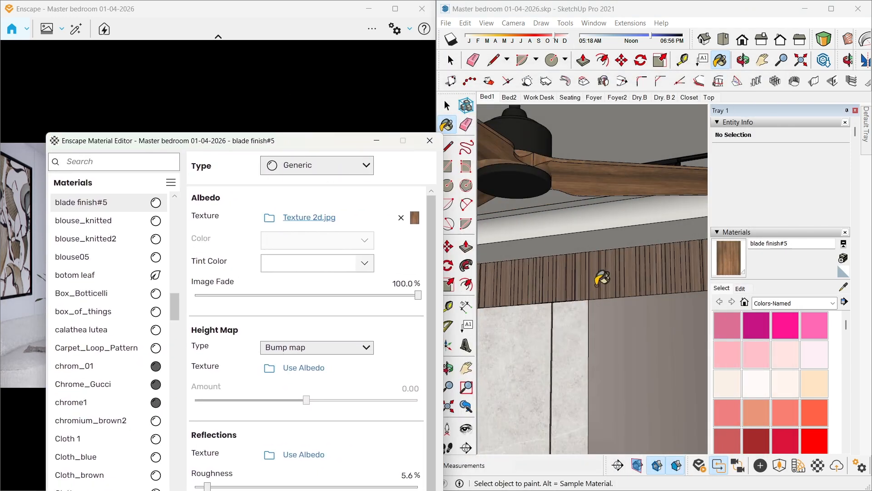
left_click(843, 287)
left_click(630, 275)
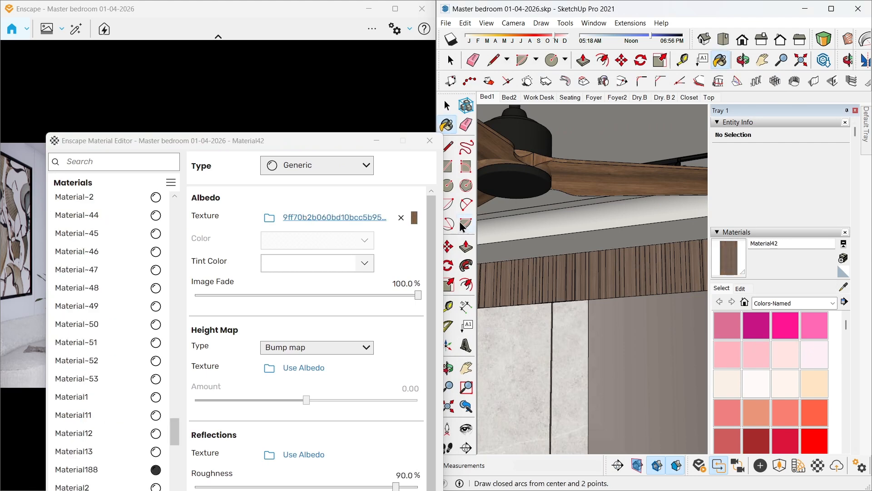
left_click_drag(302, 146, 641, 122)
left_click(652, 346)
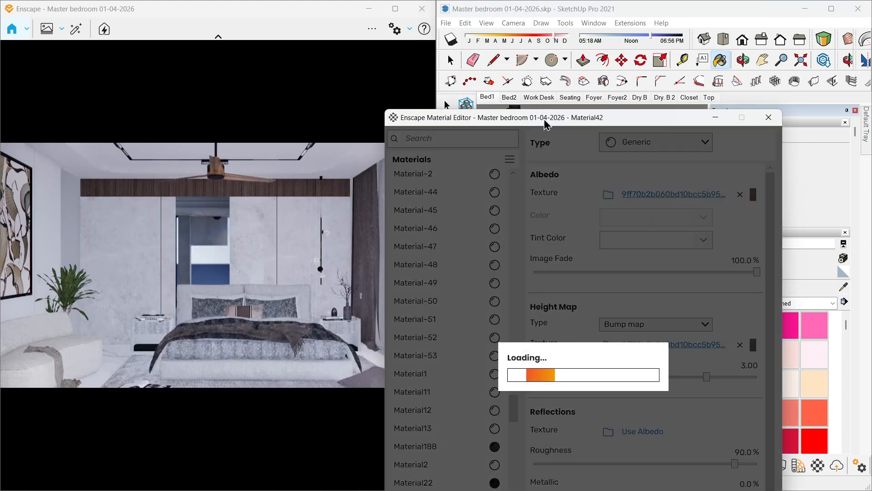
left_click_drag(543, 118, 497, 65)
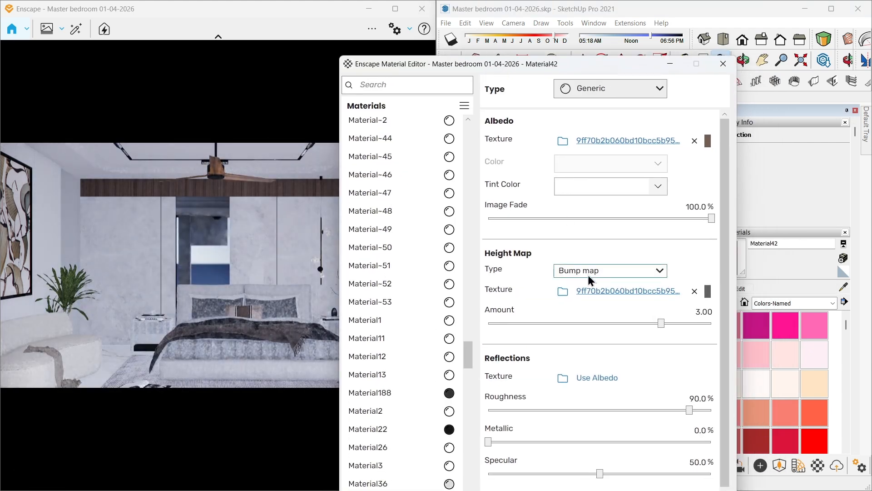
left_click(601, 381)
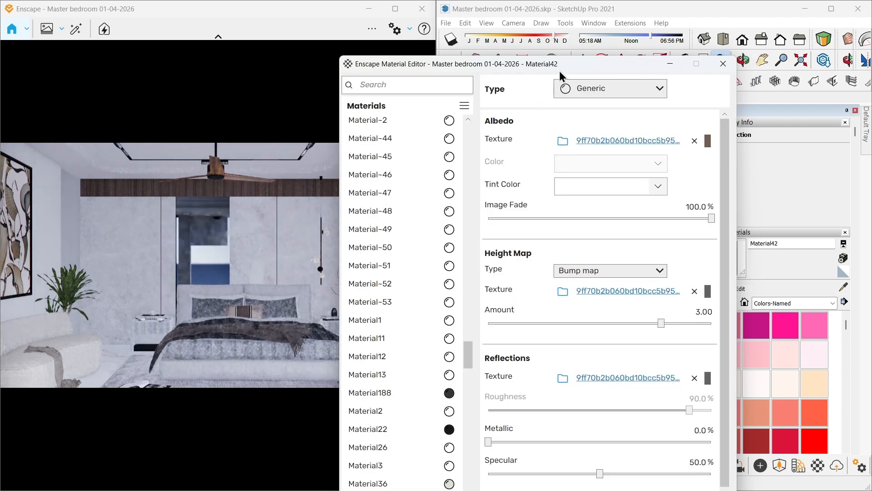
Sample the concrete wall panel behind the bed, reuse its albedo as a bump map and set the amount to 2
left_click_drag(560, 70, 258, 136)
scroll(587, 305, "down", 4)
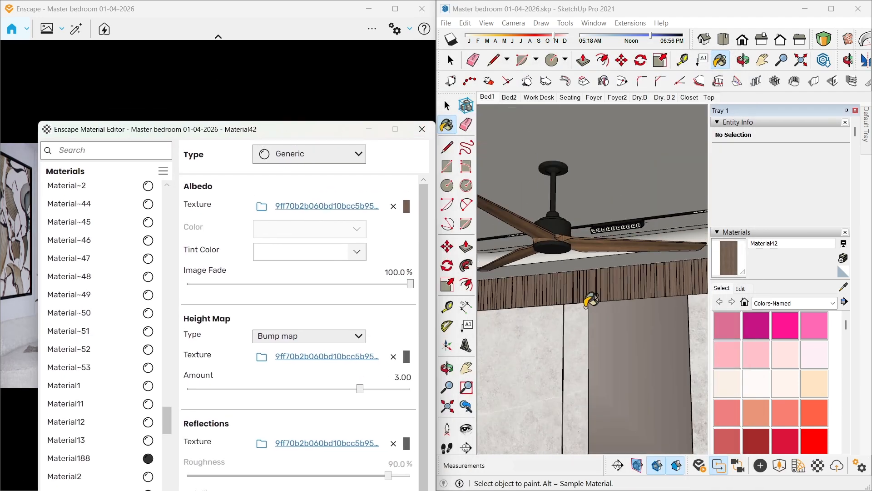
mouse_move(586, 306)
middle_mouse_down()
mouse_move(600, 338)
mouse_move(538, 217)
middle_mouse_up()
mouse_move(590, 248)
middle_mouse_down()
mouse_move(642, 288)
mouse_move(621, 274)
middle_mouse_up()
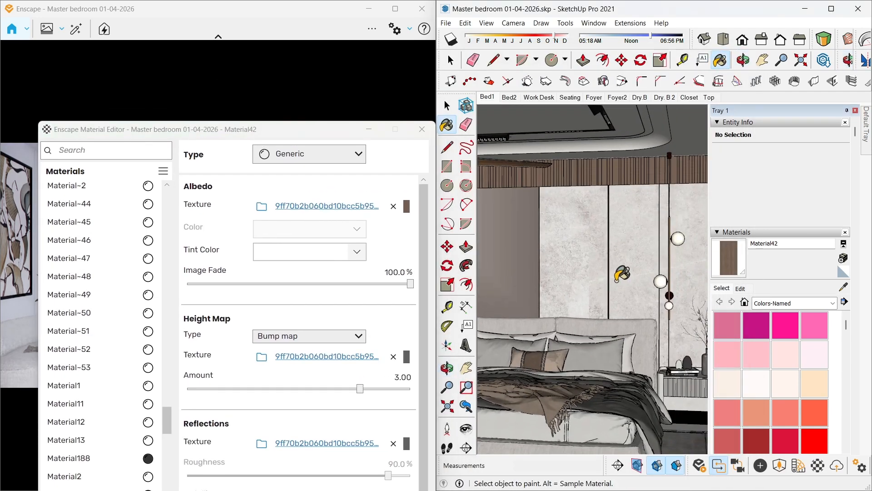
scroll(619, 275, "up", 2)
left_click(843, 286)
left_click(581, 248)
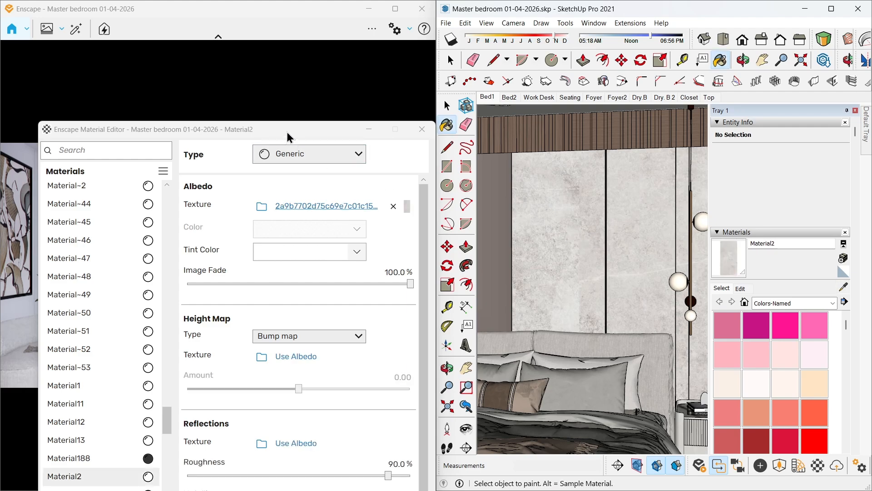
left_click_drag(288, 135, 623, 101)
left_click(631, 322)
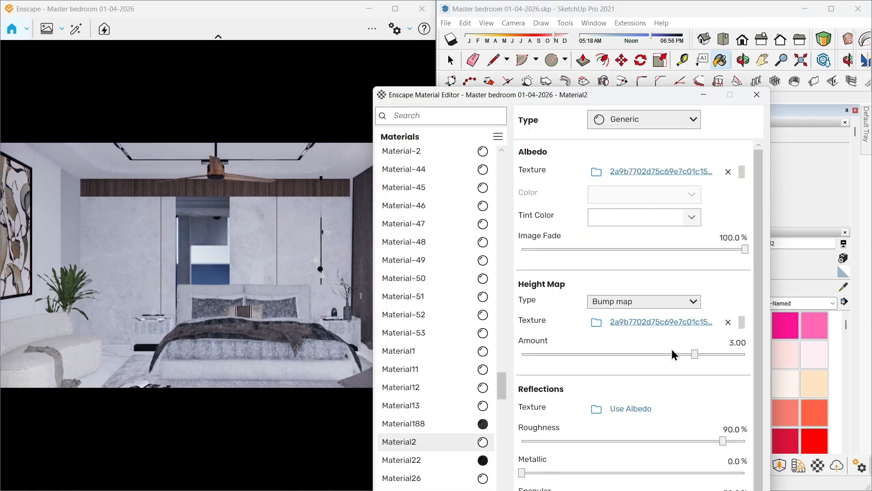
left_click(730, 342)
type("2")
key("Return")
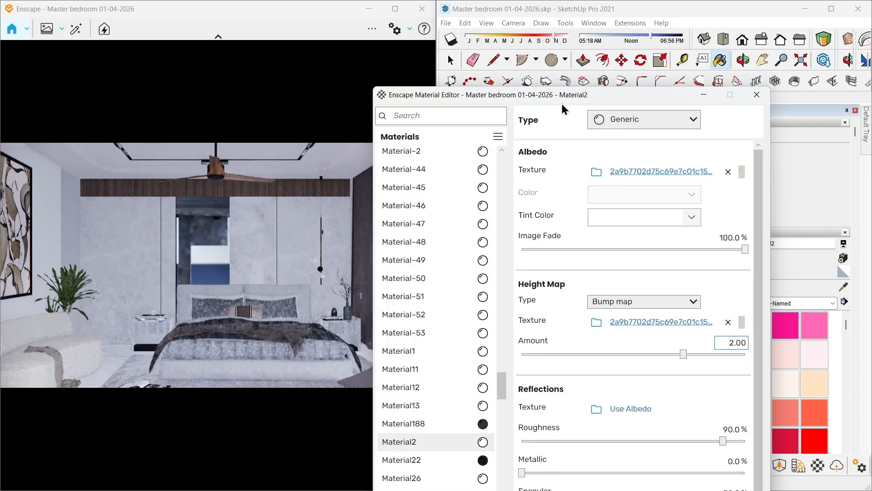
Remove the wall panel material's transparency texture and set its reflections to 46.4% roughness and 74.7% specular
left_click_drag(574, 99, 541, 57)
scroll(561, 352, "down", 2)
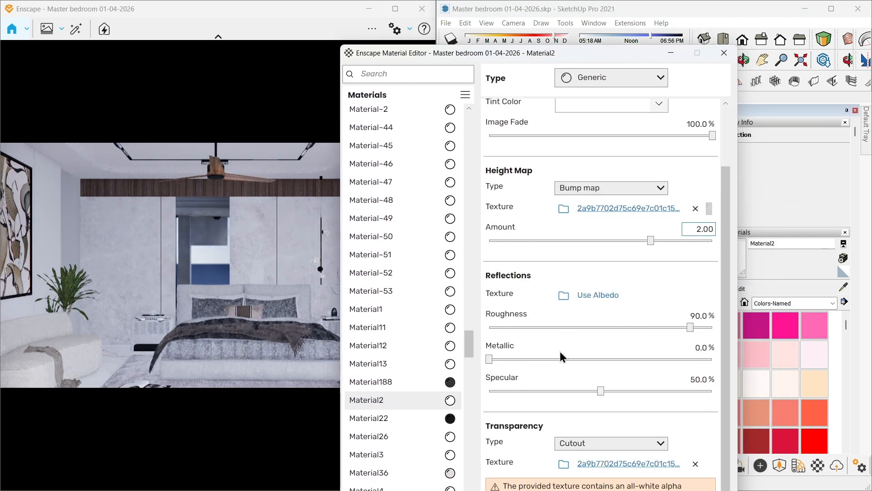
left_click(696, 464)
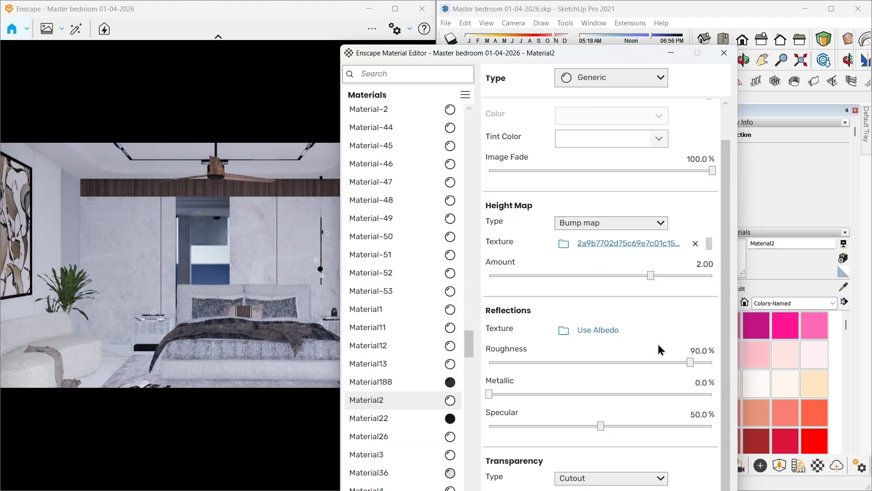
left_click_drag(689, 363, 641, 363)
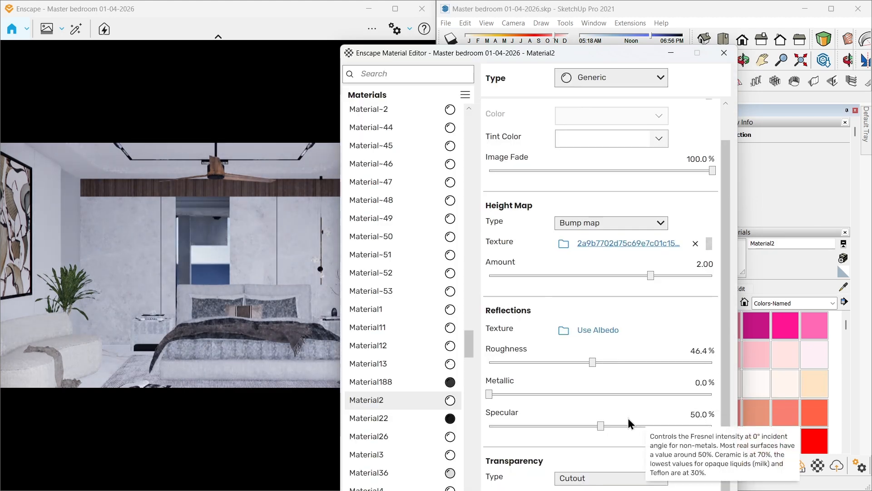
left_click(639, 426)
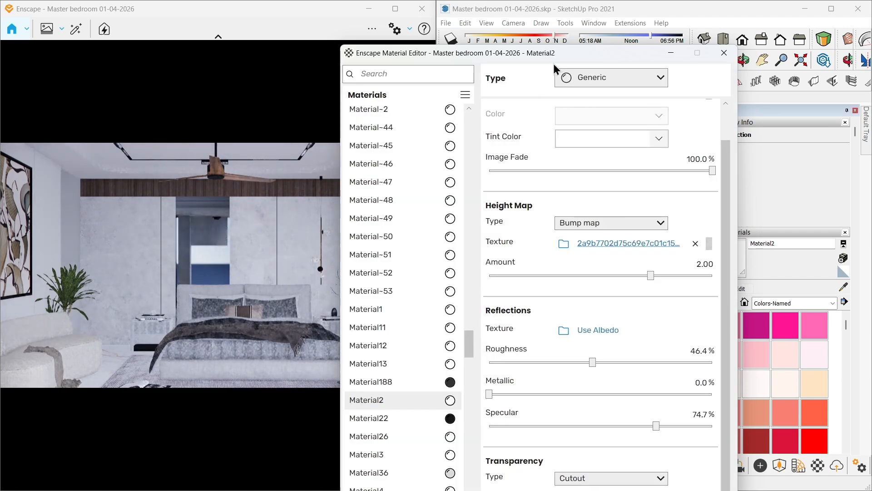
Sample the dark vase on the bedside table in SketchUp and change its Enscape material type to Clearcoat
mouse_move(554, 62)
left_mouse_down()
mouse_move(378, 86)
mouse_move(239, 89)
left_mouse_up()
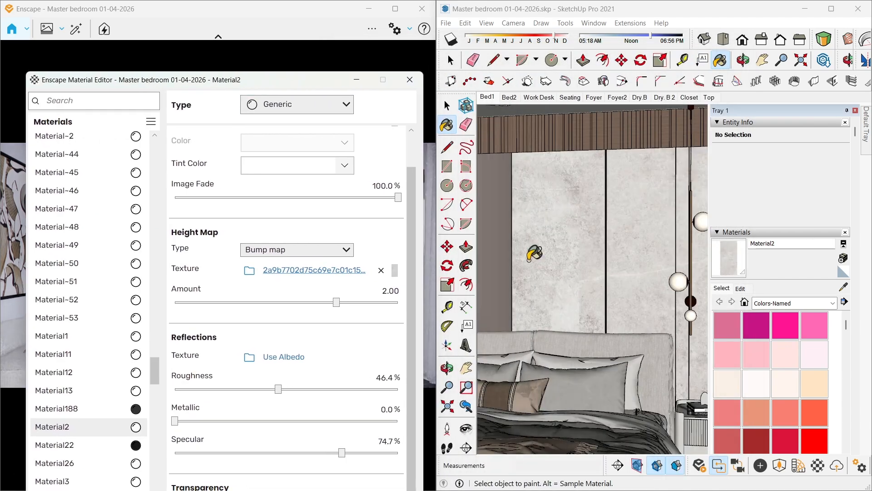
scroll(629, 350, "up", 6)
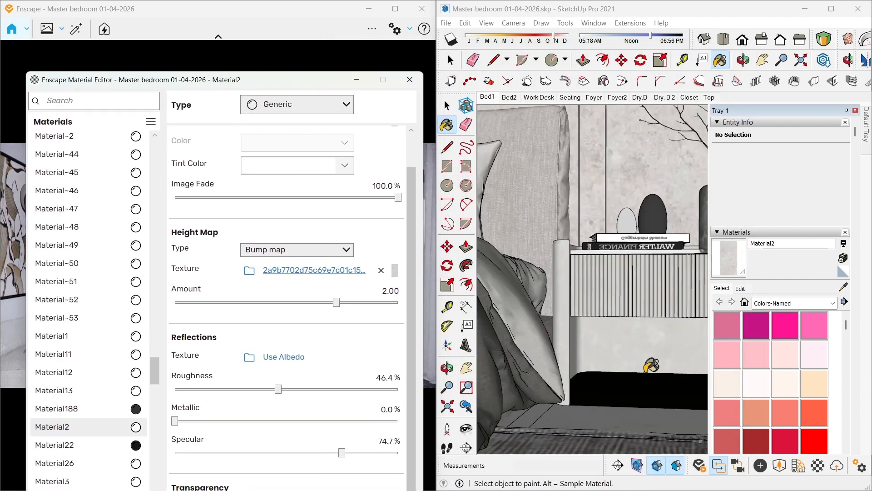
mouse_move(627, 350)
middle_mouse_down()
mouse_move(614, 353)
mouse_move(624, 420)
mouse_move(606, 274)
middle_mouse_up()
scroll(606, 274, "down", 4)
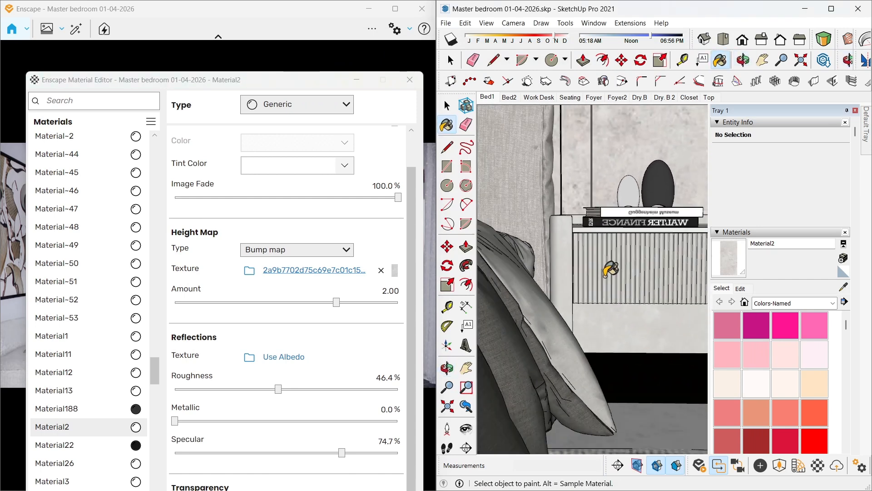
scroll(638, 282, "down", 5)
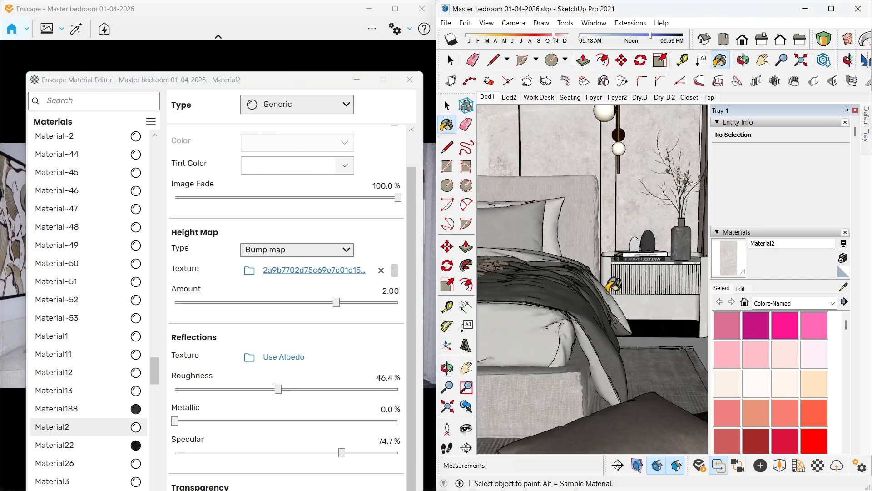
left_click(844, 287)
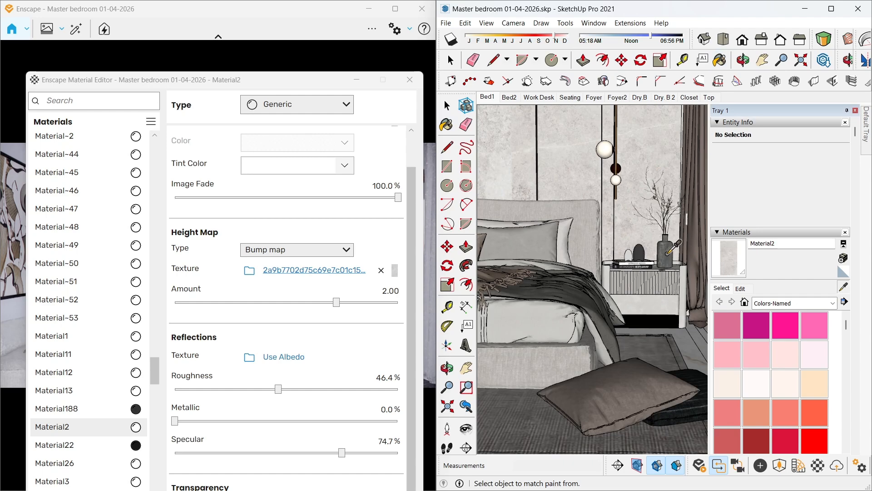
left_click(667, 253)
left_click_drag(271, 81, 652, 96)
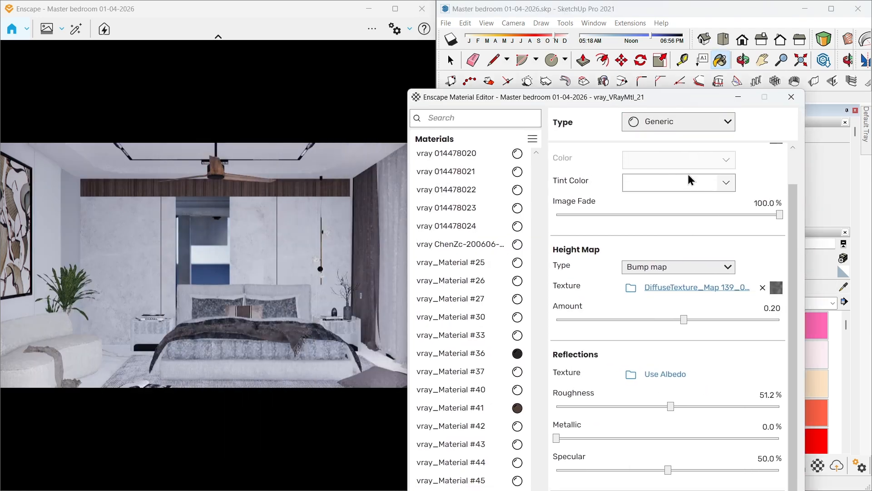
left_click(682, 121)
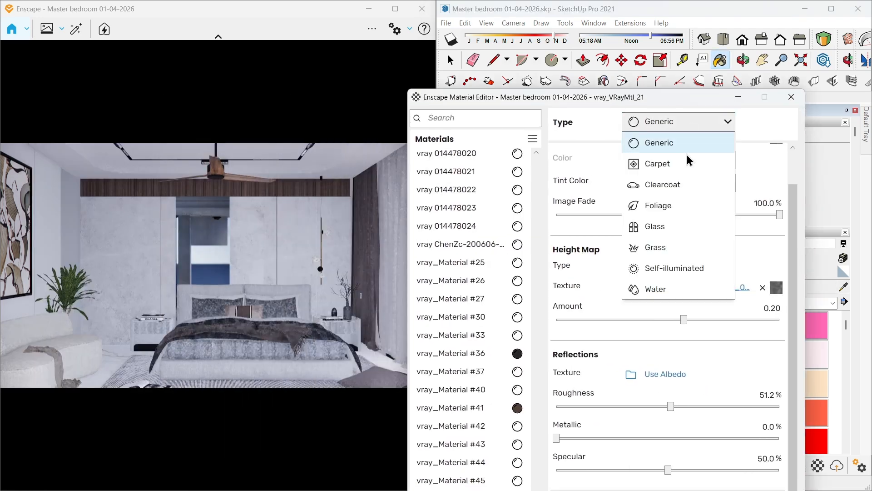
left_click(681, 185)
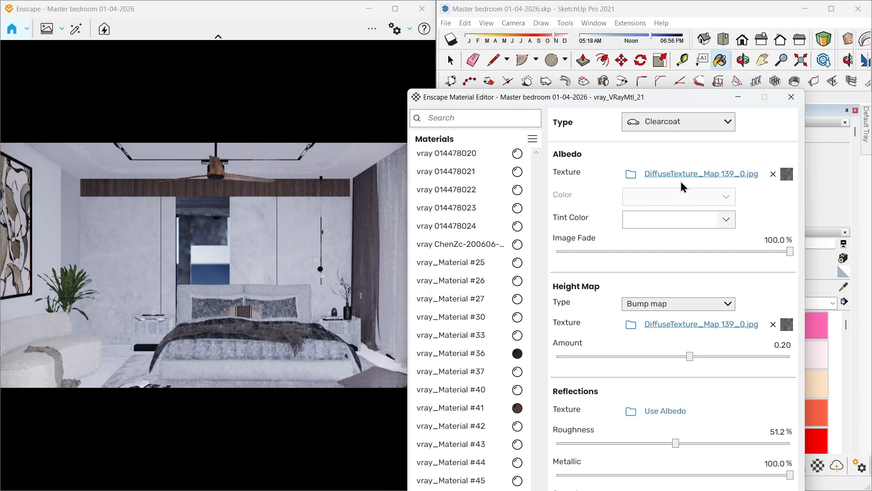
Save the SketchUp model, accepting the newer file version warning
left_click_drag(602, 99, 373, 194)
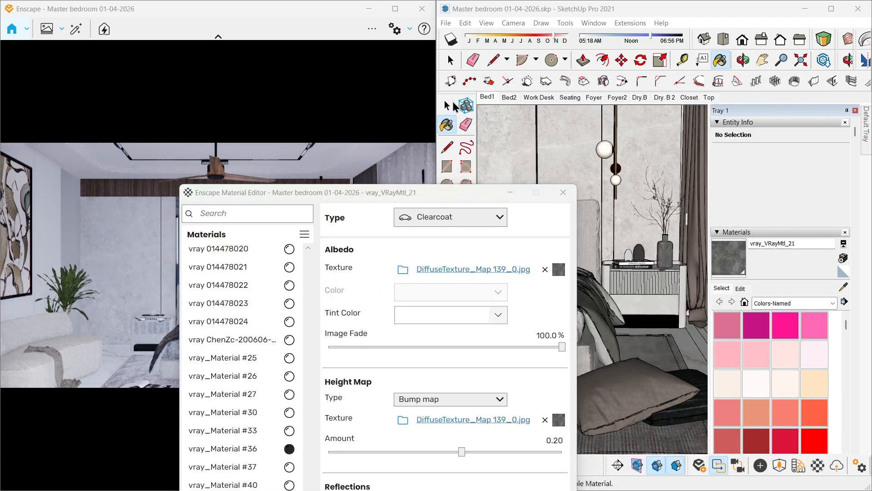
left_click(447, 106)
key("ctrl+s")
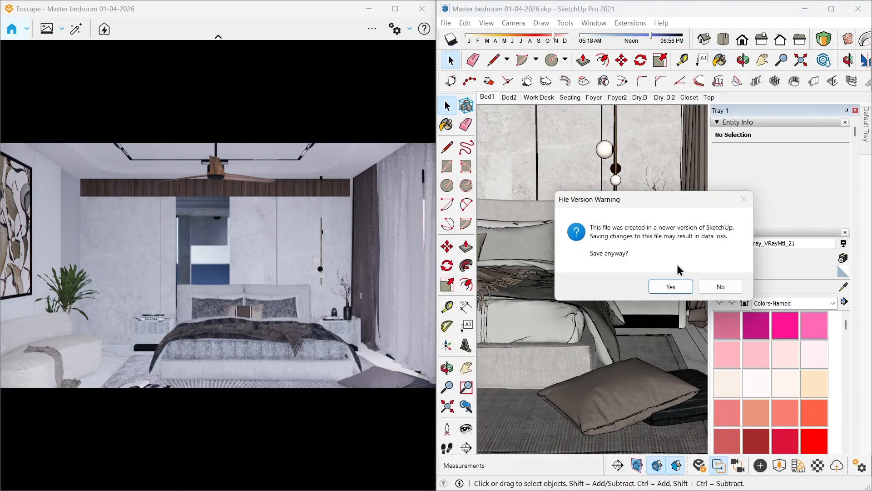
left_click(680, 289)
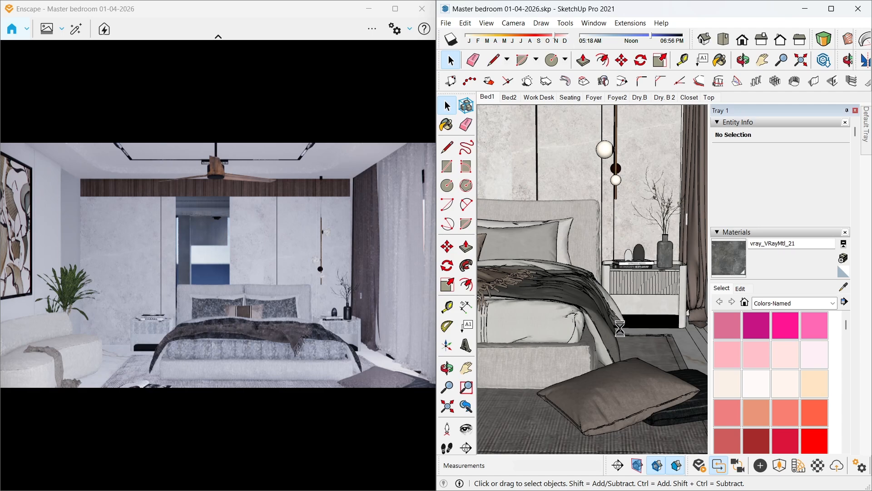
Sample the marble floor in front of the bed and remove the bump map texture from its Enscape material
scroll(620, 329, "down", 3)
middle_click_drag(627, 364, 740, 356, "shift")
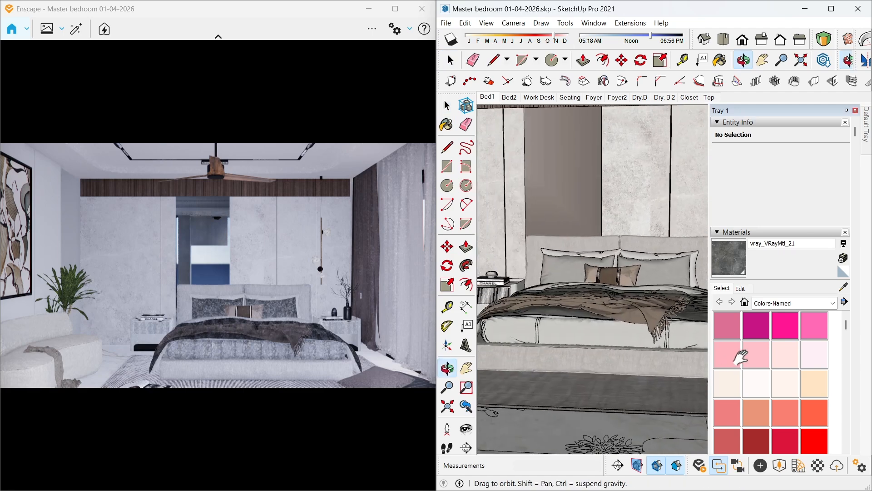
mouse_move(607, 354)
middle_mouse_down()
mouse_move(605, 368)
mouse_move(649, 267)
mouse_move(617, 288)
middle_mouse_up()
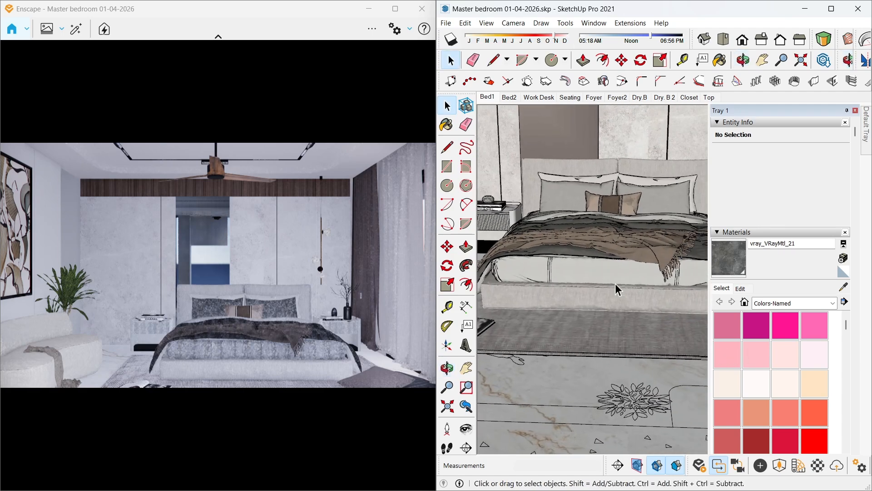
left_click(817, 465)
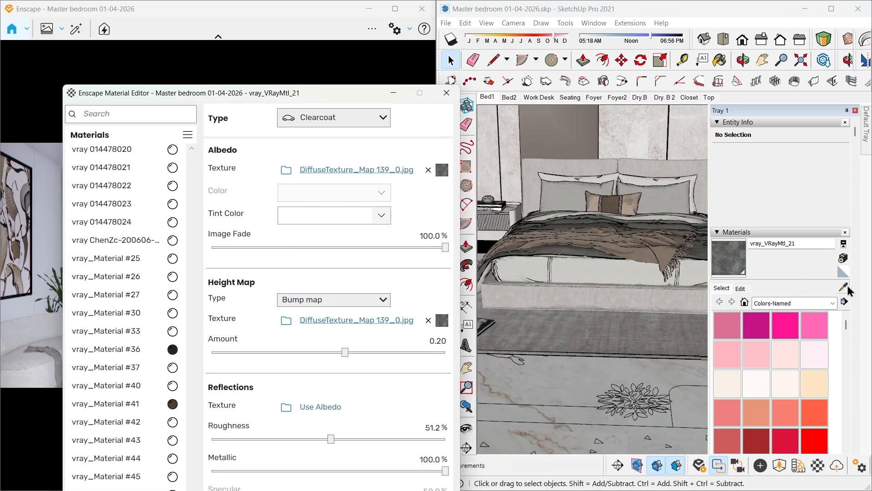
left_click(844, 287)
left_click(575, 378)
left_click_drag(318, 99, 563, 63)
left_click(663, 285)
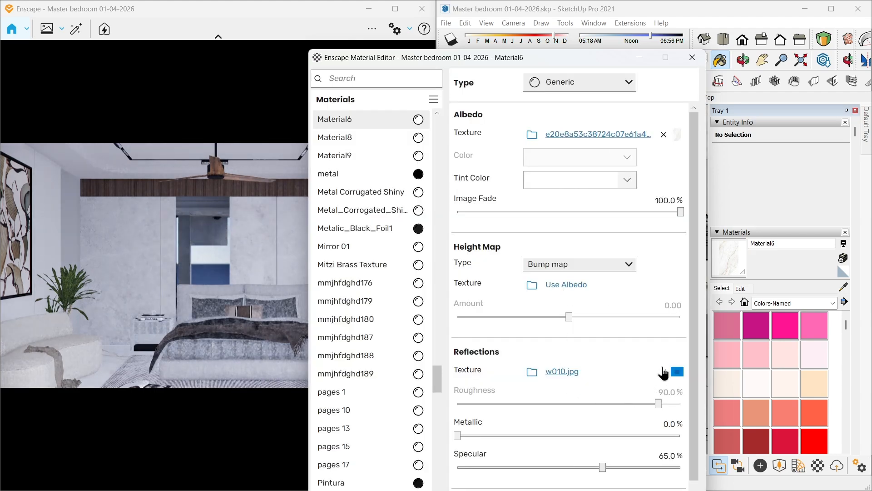
Remove the marble floor material's reflections texture and set its roughness to 4.2%
left_click(663, 372)
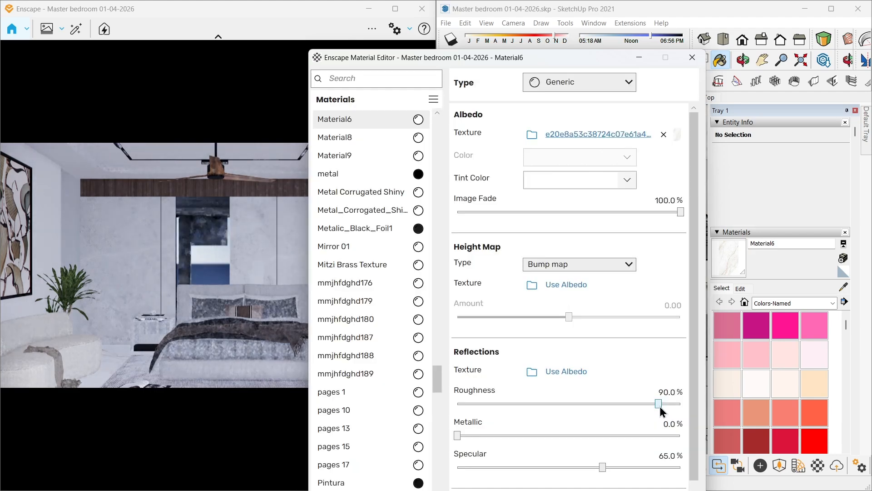
left_click_drag(658, 404, 483, 405)
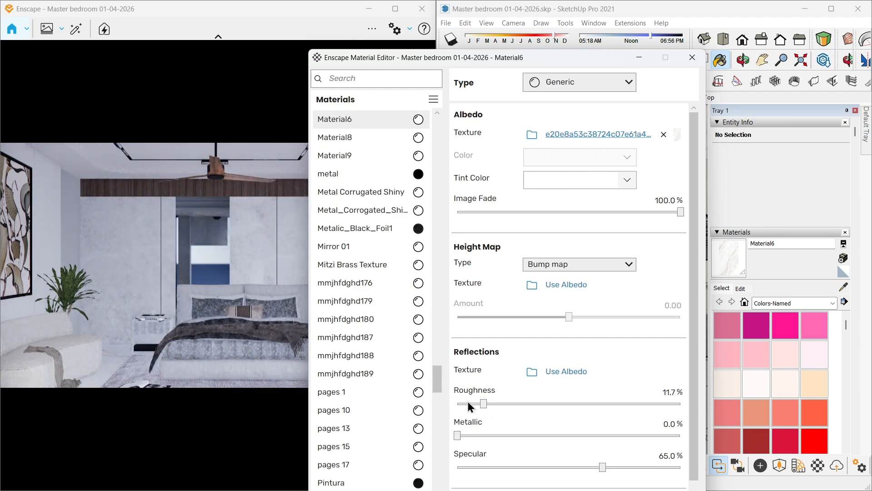
left_click(468, 403)
Sample the curved sofa's beige velvet fabric, reuse its albedo as a bump map and set the amount to 4
left_click_drag(528, 60, 300, 84)
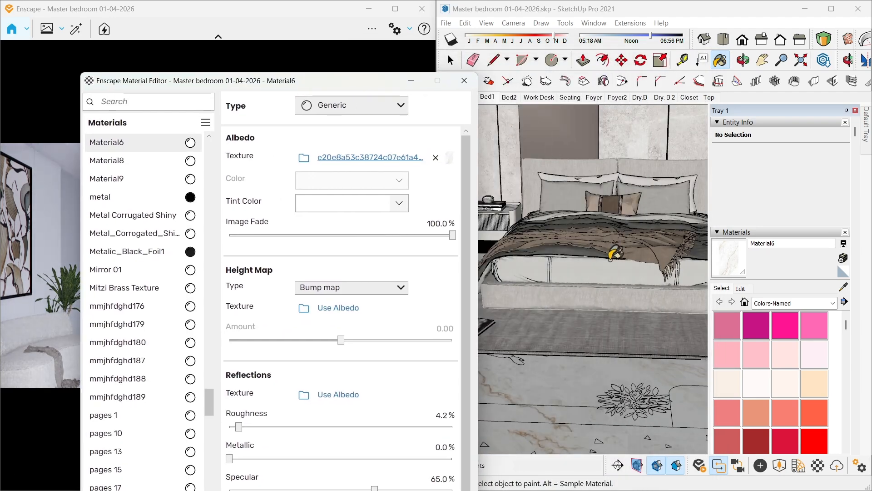
mouse_move(611, 255)
middle_mouse_down()
mouse_move(532, 260)
mouse_move(794, 313)
middle_mouse_up()
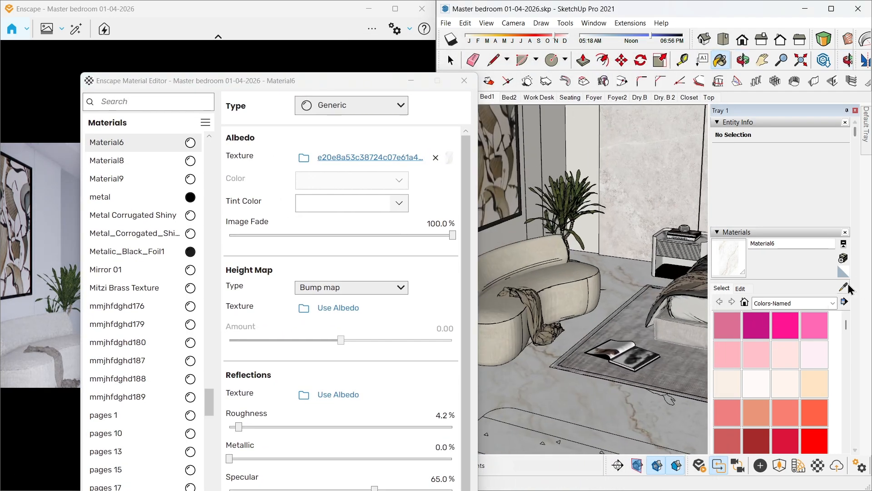
left_click(531, 314)
left_click_drag(318, 80, 575, 69)
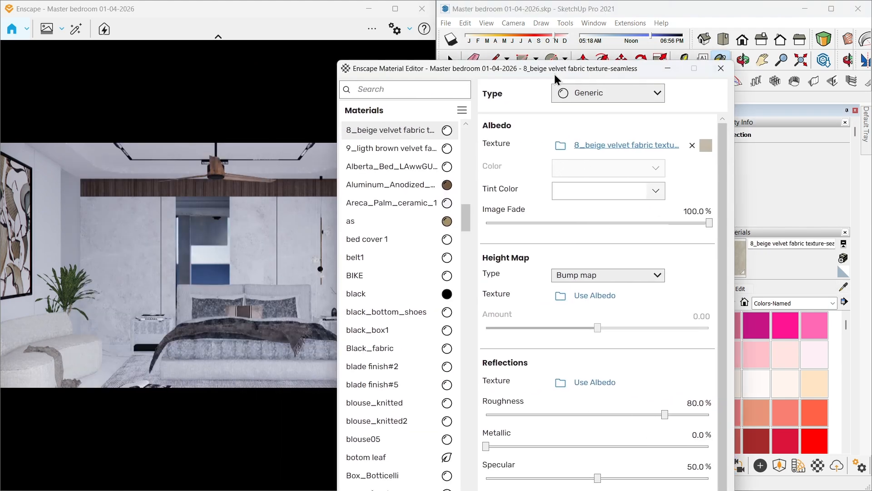
left_click(597, 296)
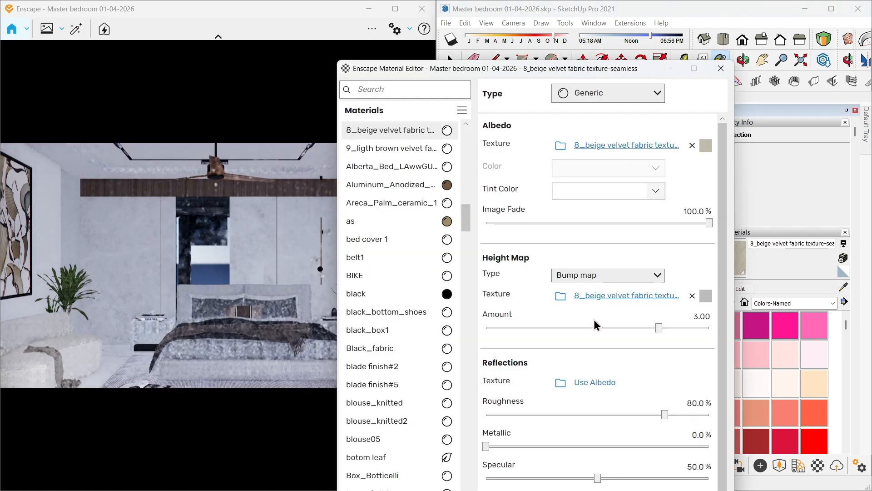
double_click(688, 316)
type("4")
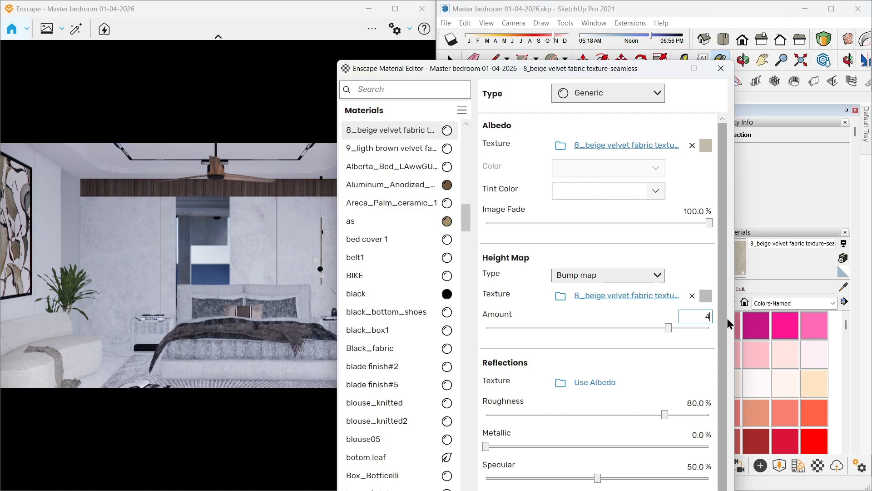
key("Return")
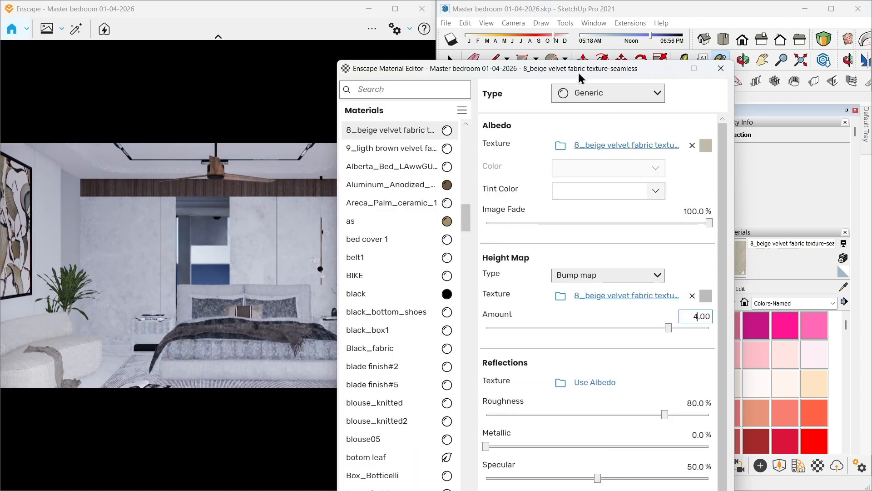
Sample the brown velvet throw draped over the sofa and reuse its albedo texture as a bump map
left_click_drag(568, 68, 236, 95)
scroll(522, 283, "up", 3)
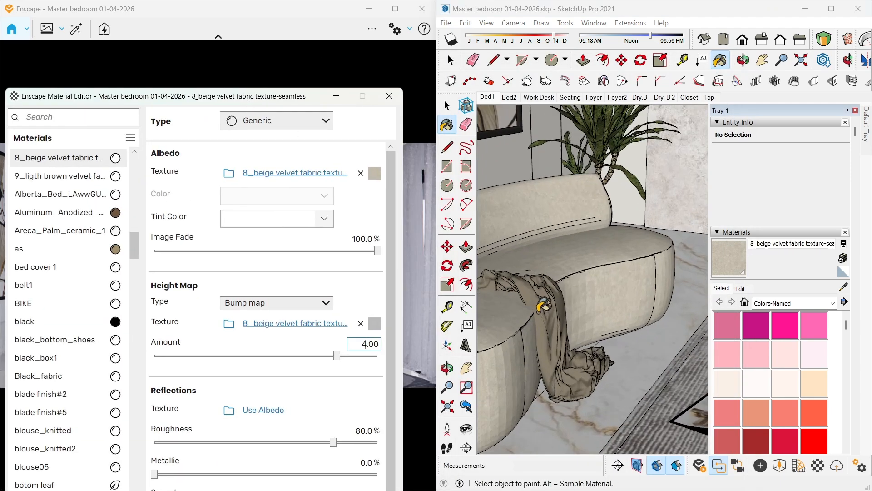
scroll(659, 288, "up", 1)
left_click(842, 287)
left_click(559, 318)
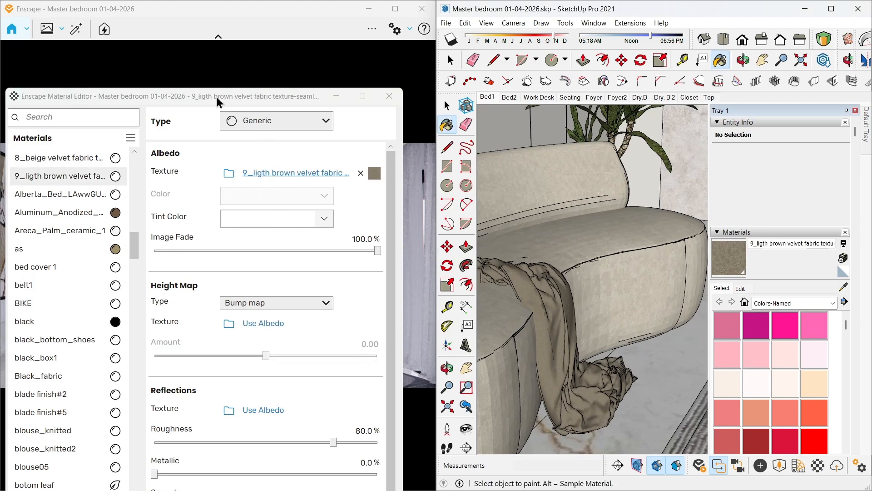
mouse_move(216, 96)
left_mouse_down()
mouse_move(498, 101)
mouse_move(520, 74)
mouse_move(542, 95)
mouse_move(288, 143)
left_mouse_up()
left_click(560, 302)
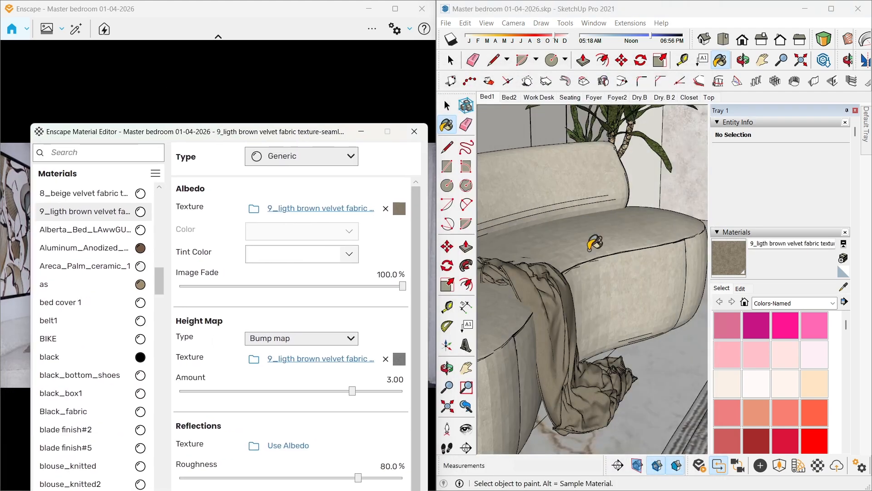
Examine the headboard, pillows and wall panels around the bed in SketchUp, and return to the Bed1 scene
scroll(543, 295, "down", 2)
middle_click_drag(642, 258, 486, 409, "shift")
scroll(596, 320, "up", 5)
middle_click_drag(661, 334, 518, 372, "shift")
scroll(542, 307, "down", 5)
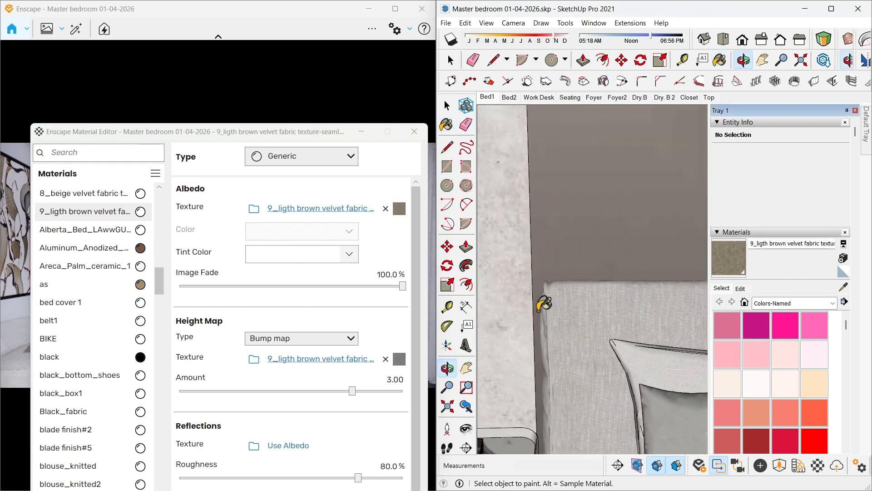
scroll(635, 362, "up", 5)
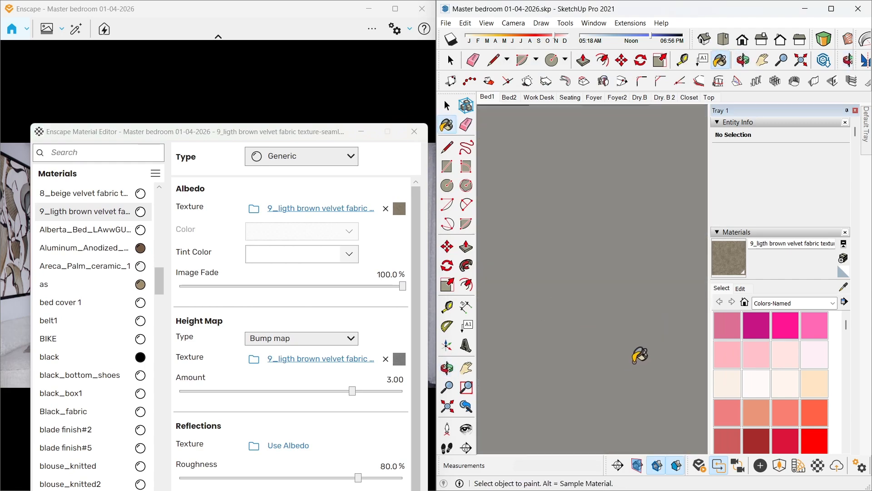
scroll(641, 356, "down", 5)
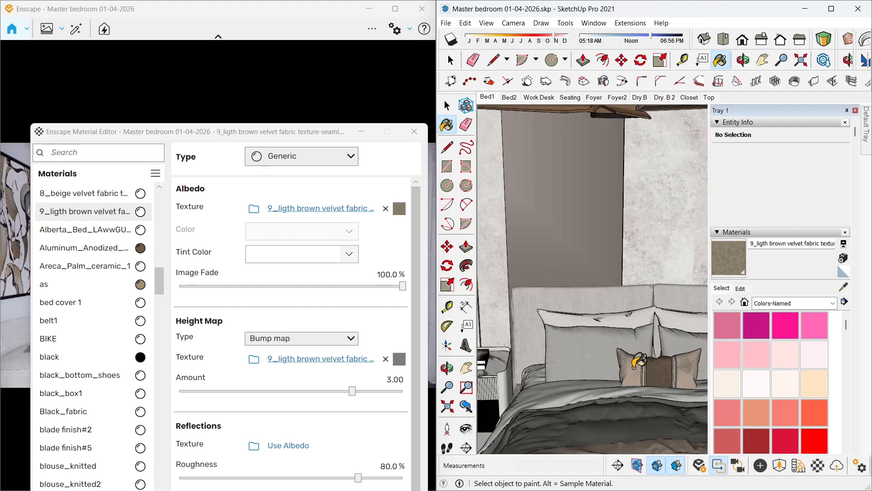
mouse_move(634, 357)
middle_mouse_down()
mouse_move(622, 351)
mouse_move(611, 316)
mouse_move(656, 398)
middle_mouse_up()
scroll(610, 326, "down", 3)
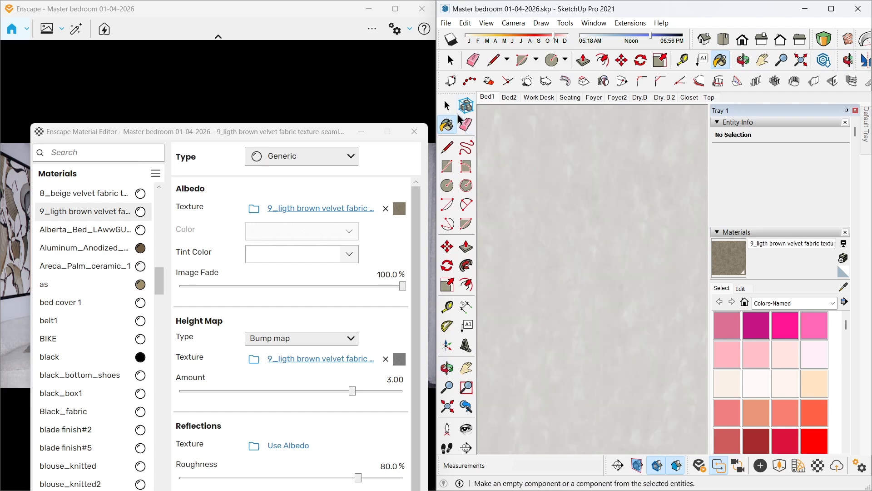
key("space")
left_click(490, 101)
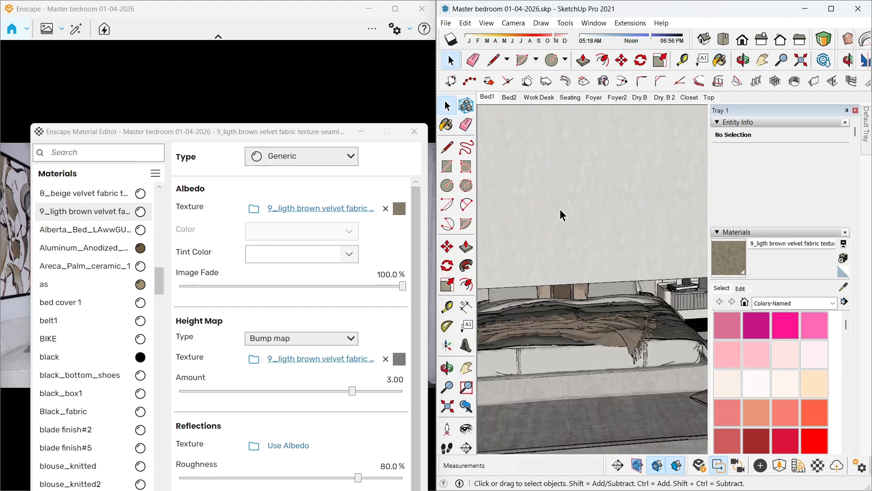
Sample the ceiling fan's black motor housing and lower its material's reflection roughness to 9.7% in Enscape
middle_click_drag(631, 331, 631, 280)
middle_click_drag(586, 207, 601, 248, "shift")
left_click(843, 288)
scroll(579, 226, "up", 4)
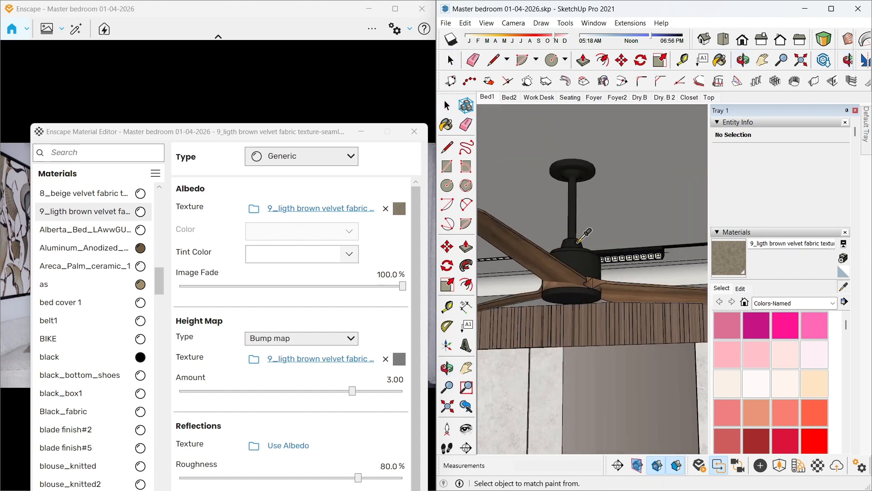
left_click(583, 261)
left_click_drag(312, 135, 658, 102)
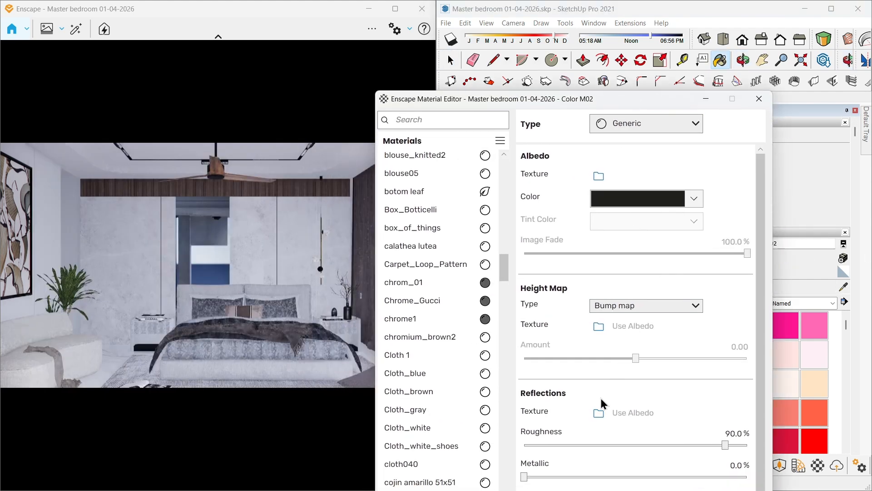
scroll(591, 377, "down", 1)
left_click_drag(724, 408, 602, 408)
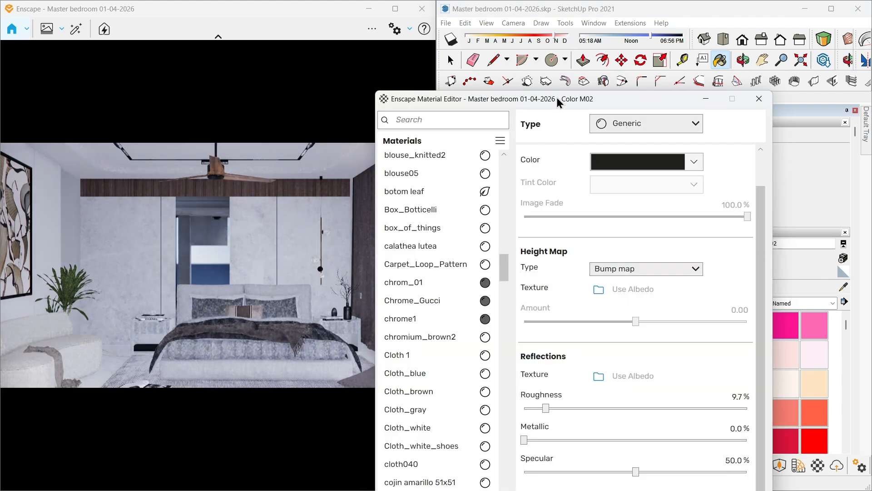
left_click_drag(559, 100, 161, 113)
scroll(599, 282, "down", 2)
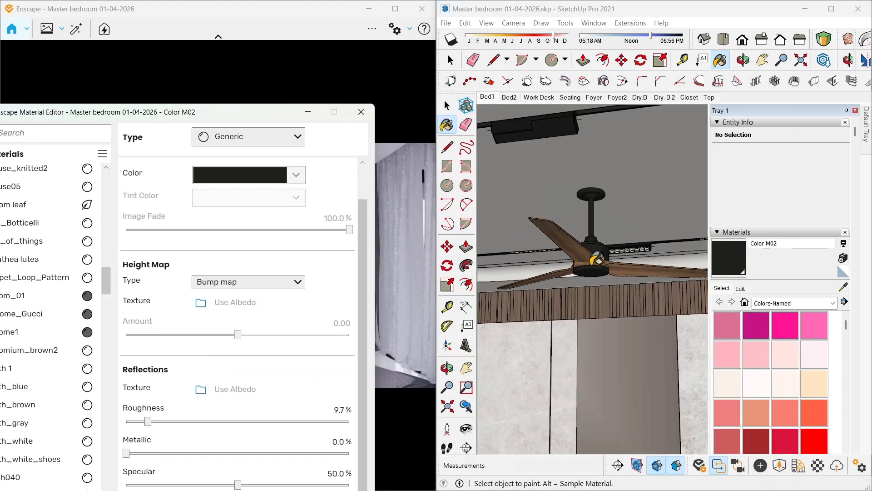
Sample the pendant light's round globe beside the bed and change its material type to Self-illuminated in Enscape
mouse_move(603, 308)
middle_mouse_down("shift")
mouse_move(594, 282)
mouse_move(514, 177)
middle_mouse_up("shift")
mouse_move(598, 204)
middle_mouse_down()
mouse_move(653, 266)
mouse_move(625, 267)
middle_mouse_up()
scroll(629, 262, "up", 4)
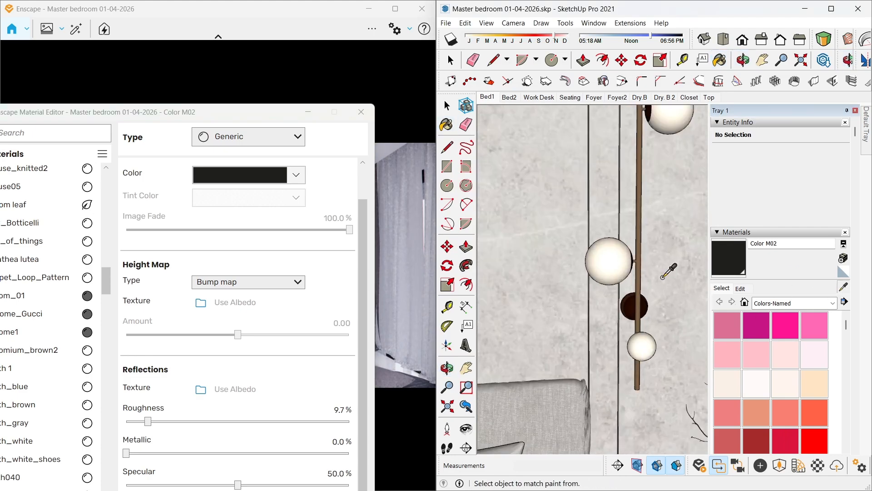
left_click(619, 264, "alt")
mouse_move(204, 114)
left_mouse_down()
mouse_move(541, 127)
mouse_move(633, 103)
left_mouse_up()
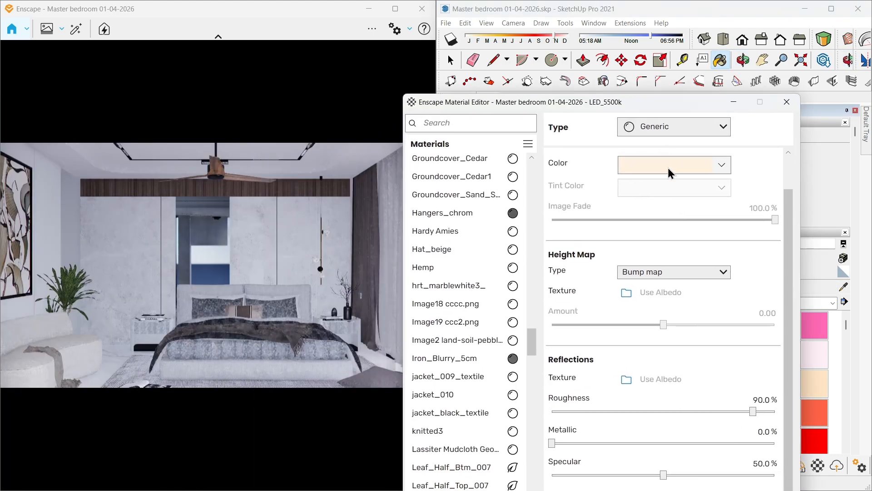
left_click(674, 126)
left_click(672, 272)
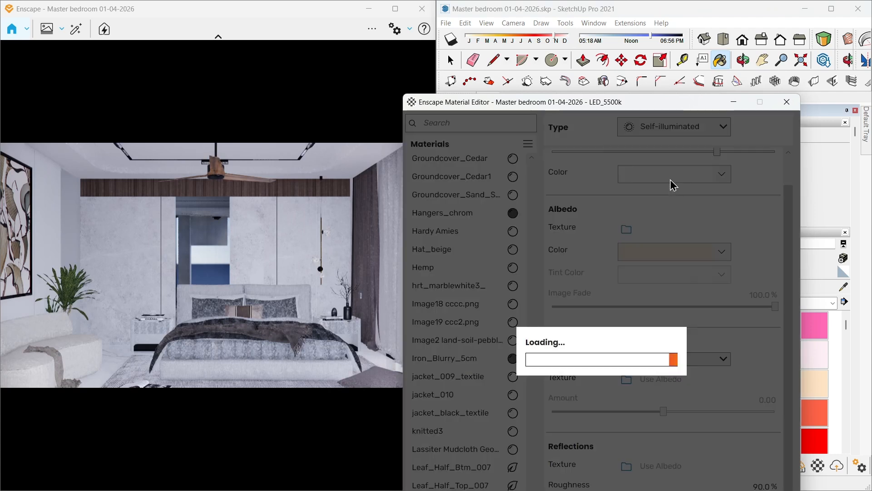
scroll(608, 213, "up", 1)
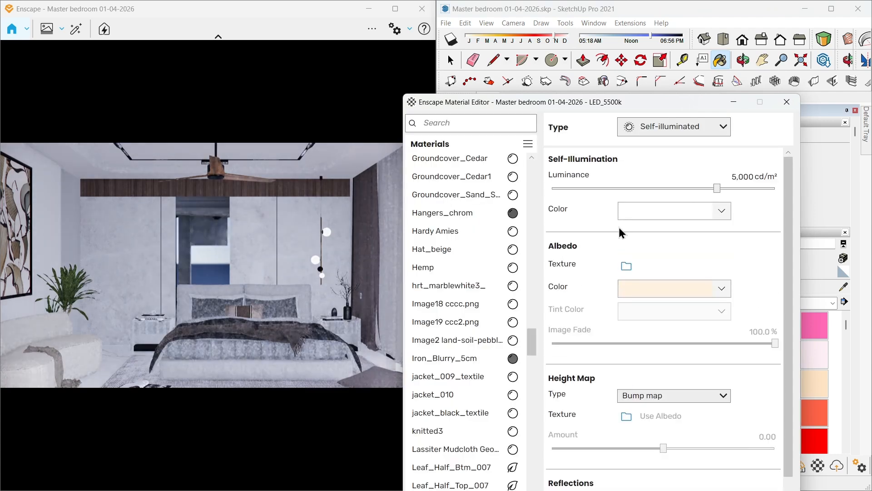
Give the pendant globes' self-illumination a warm orange color and a luminance of 31,402 cd/m²
left_click(671, 216)
left_click(621, 340)
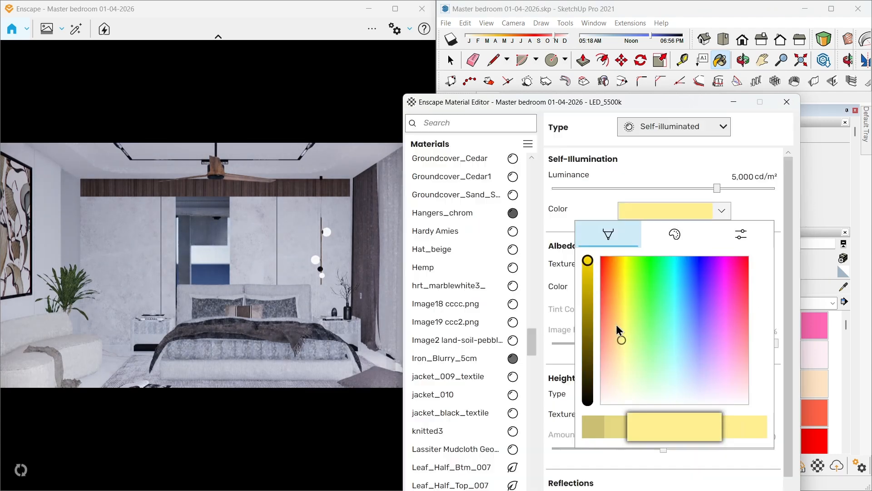
left_click(617, 324)
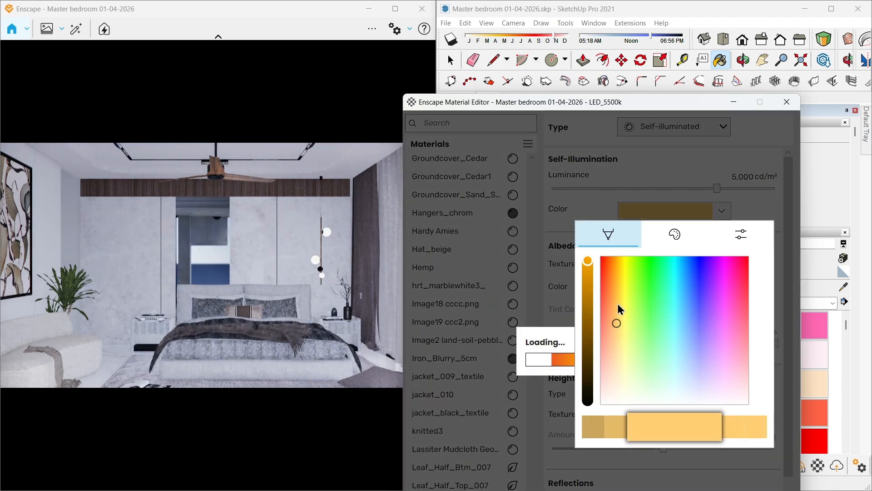
left_click(616, 299)
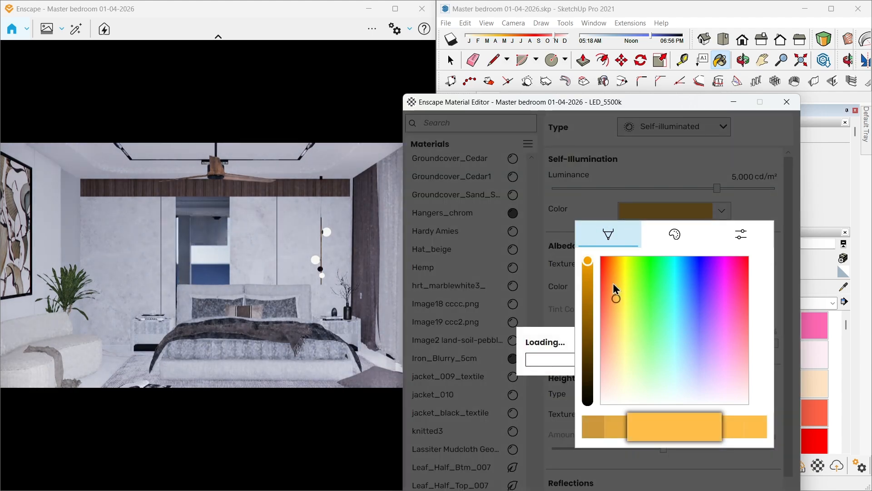
left_click_drag(717, 188, 752, 188)
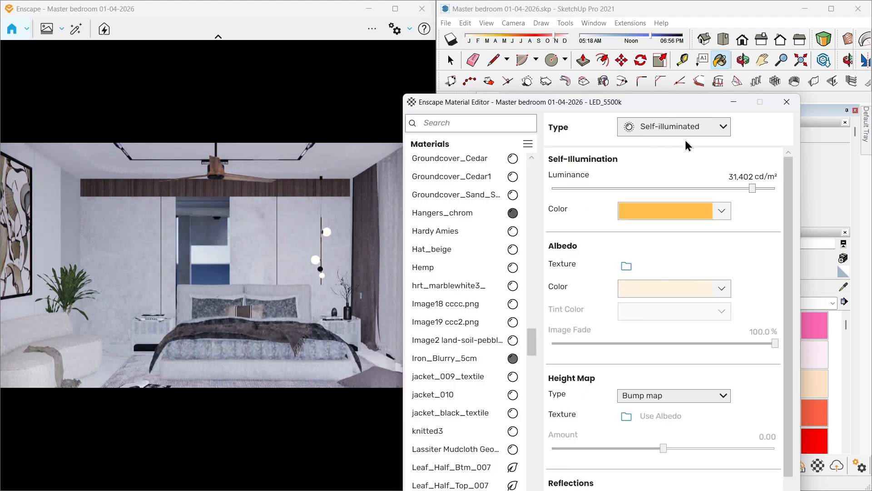
left_click(699, 218)
left_click_drag(611, 291, 614, 303)
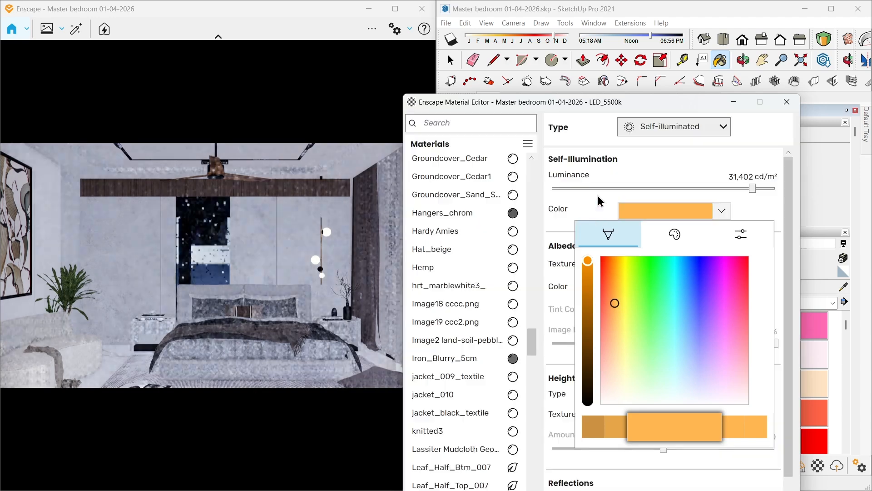
left_click(595, 215)
Sample the ribbed gray rug at the foot of the bed to load its material for editing in Enscape
mouse_move(675, 111)
left_mouse_down()
mouse_move(552, 111)
mouse_move(358, 151)
left_mouse_up()
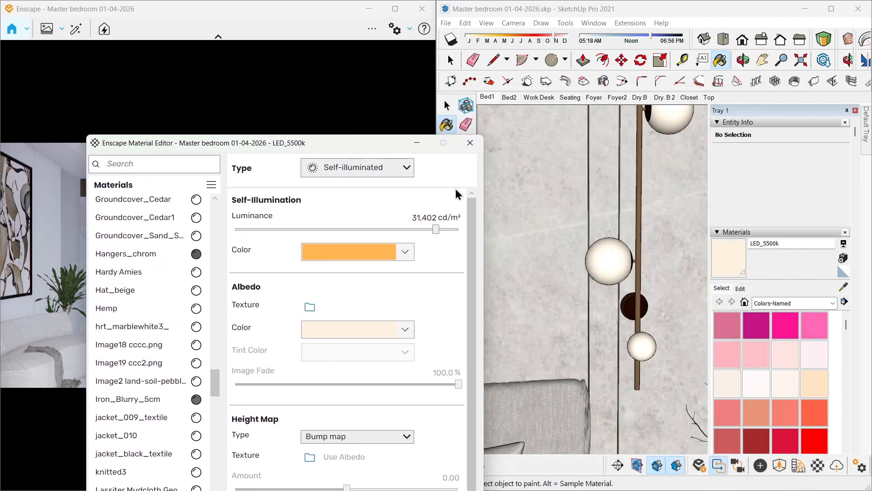
scroll(635, 273, "up", 2)
scroll(635, 273, "down", 4)
scroll(635, 276, "up", 1)
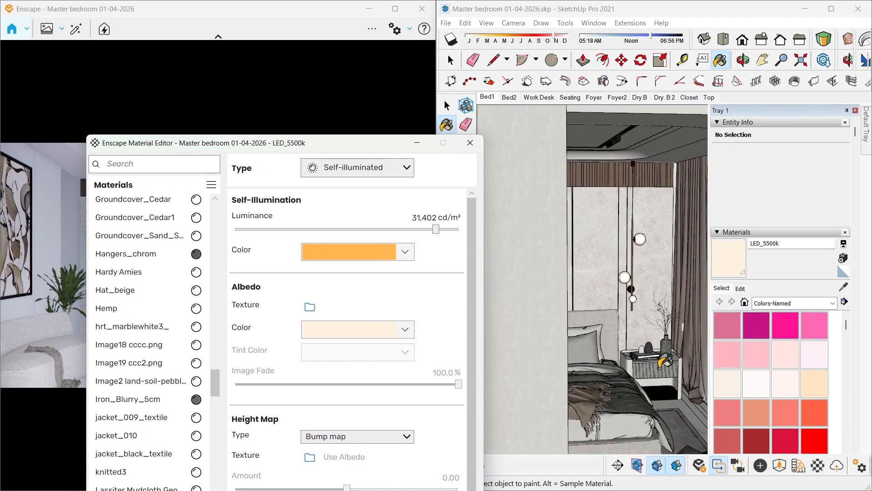
scroll(661, 362, "up", 1)
mouse_move(654, 363)
middle_mouse_down("shift")
mouse_move(621, 366)
mouse_move(613, 326)
mouse_move(708, 269)
middle_mouse_up("shift")
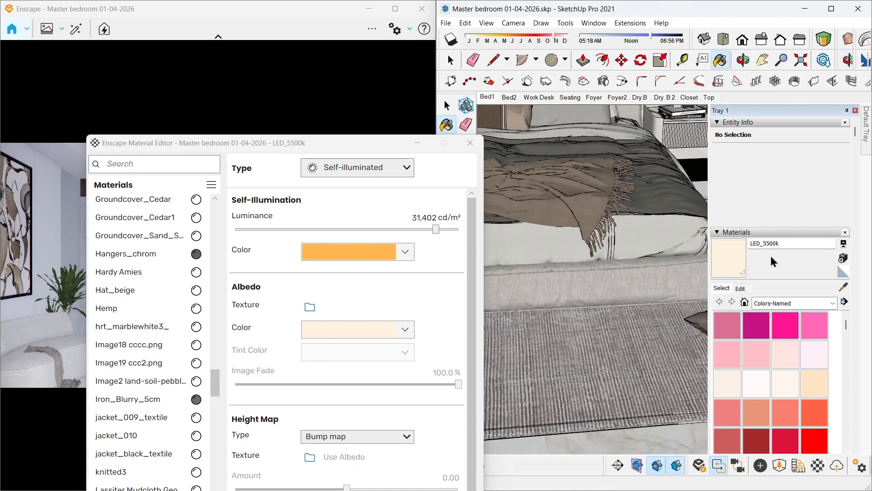
left_click(843, 287)
left_click(605, 339)
mouse_move(361, 145)
left_mouse_down()
mouse_move(421, 137)
mouse_move(653, 67)
left_mouse_up()
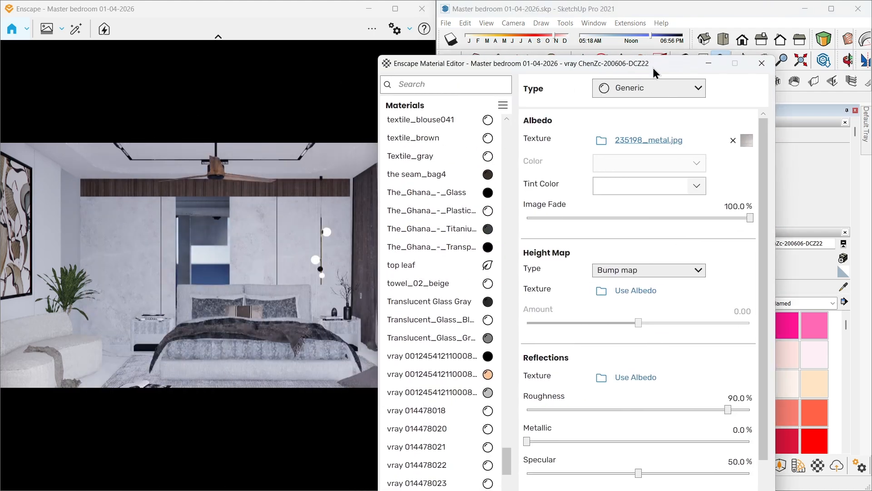
Reuse the rug's albedo texture as a bump map with an amount of 3, and close the material editor
left_click(645, 271)
left_click(639, 311)
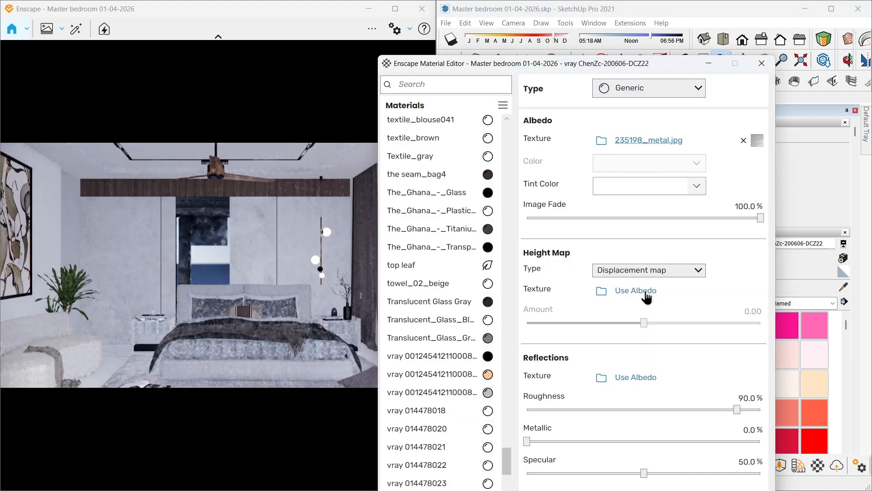
left_click(645, 292)
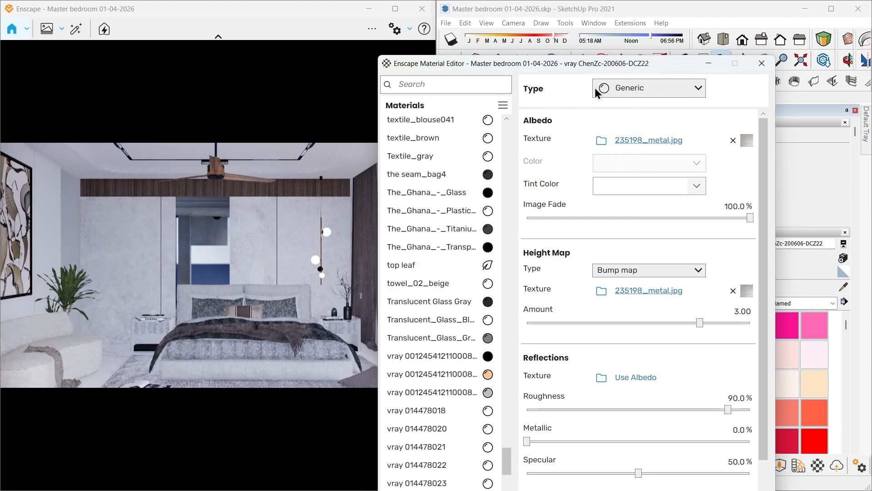
left_click_drag(612, 63, 290, 110)
left_click(440, 111)
left_click(448, 107)
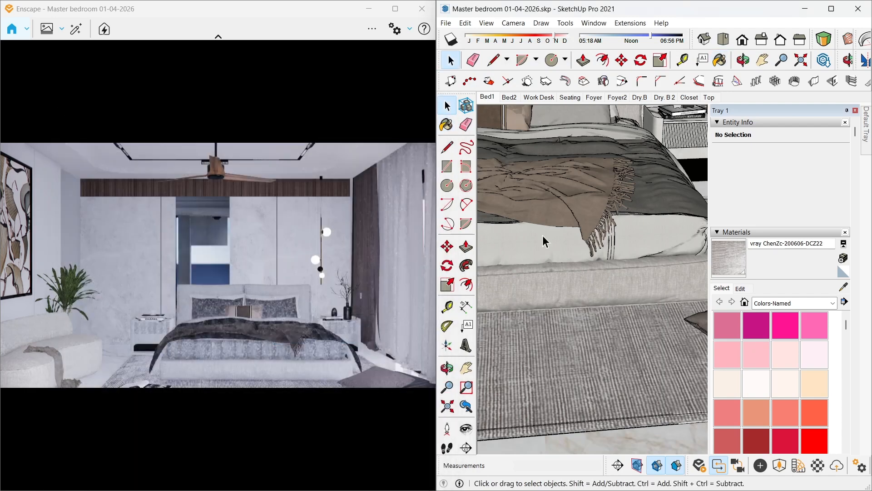
Sample the light sheer curtain's fabric in SketchUp to load its material in the Enscape Material Editor
mouse_move(543, 236)
middle_mouse_down()
mouse_move(515, 366)
mouse_move(619, 346)
mouse_move(544, 367)
mouse_move(615, 366)
mouse_move(579, 364)
middle_mouse_up()
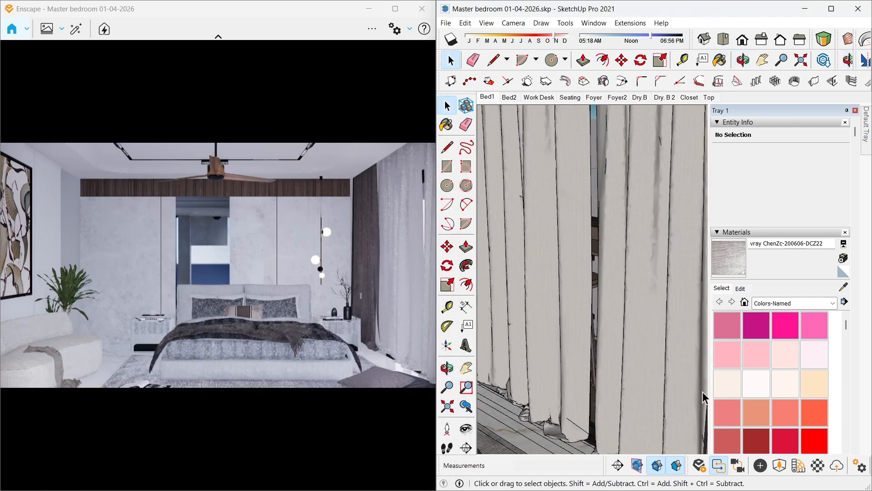
left_click(817, 466)
left_click(843, 287)
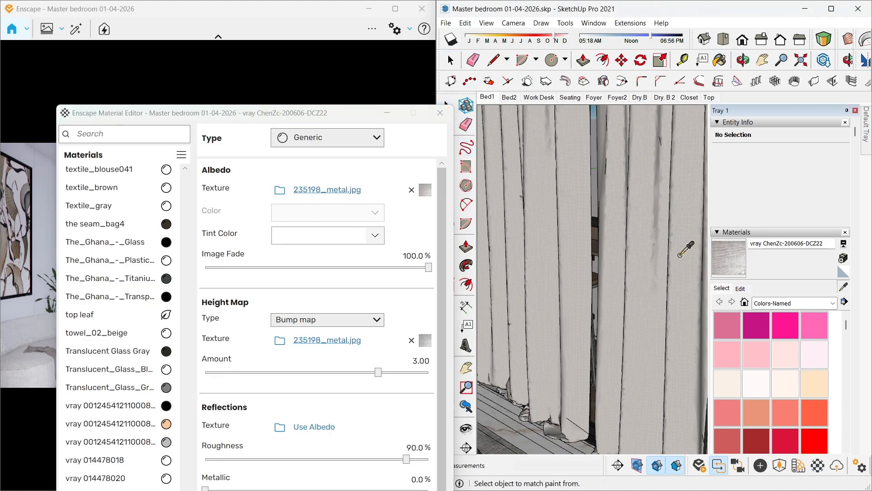
left_click(660, 244)
mouse_move(299, 115)
left_mouse_down()
mouse_move(762, 78)
mouse_move(636, 70)
mouse_move(524, 42)
mouse_move(704, 41)
mouse_move(781, 103)
mouse_move(494, 76)
mouse_move(637, 14)
left_mouse_up()
Load images - Copy.jpg from the Desktop as the sheer curtain material's cutout transparency texture
scroll(530, 359, "down", 1)
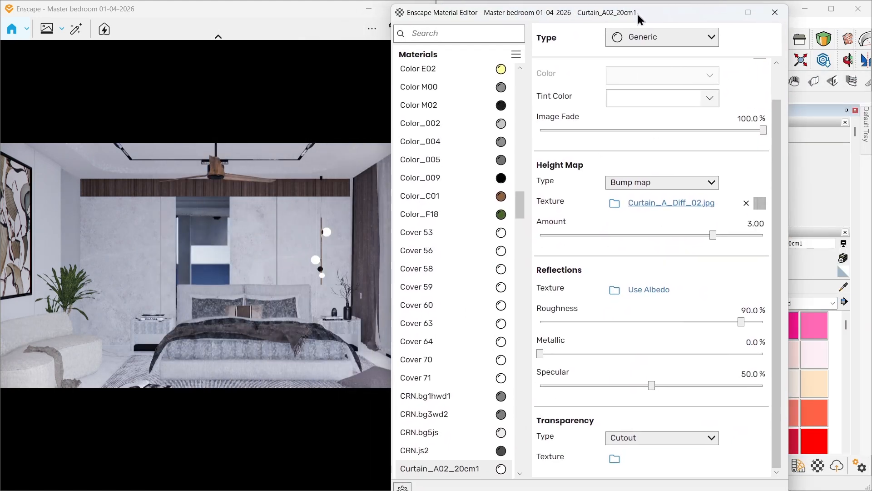
left_click(615, 459)
left_click(570, 209)
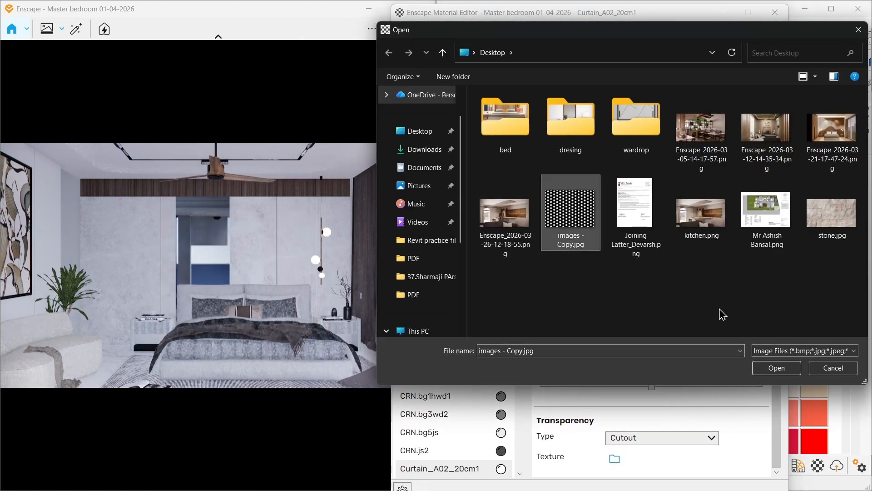
left_click(776, 368)
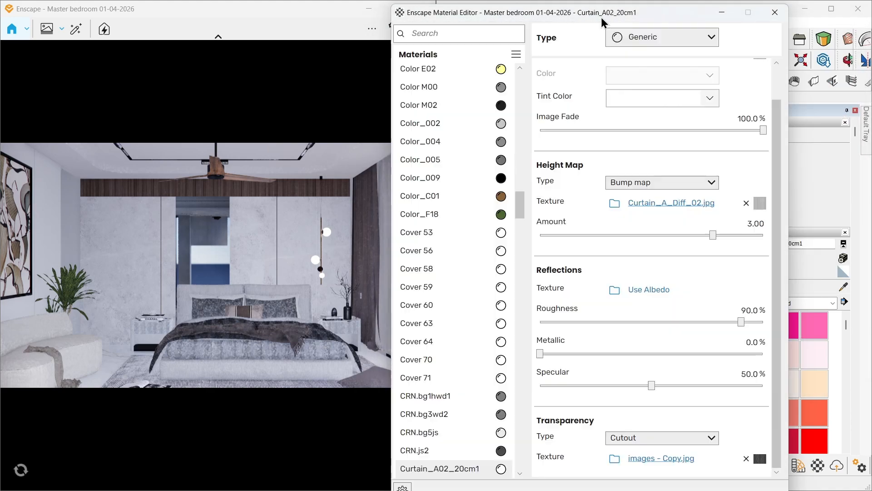
left_click_drag(601, 18, 674, 23)
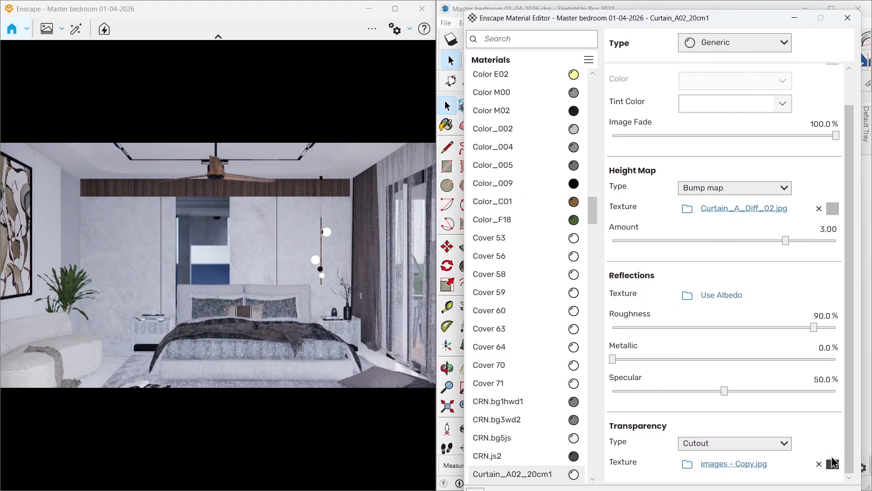
Invert the curtain's cutout texture, set its brightness to 85%, and close the material editor
left_click(832, 464)
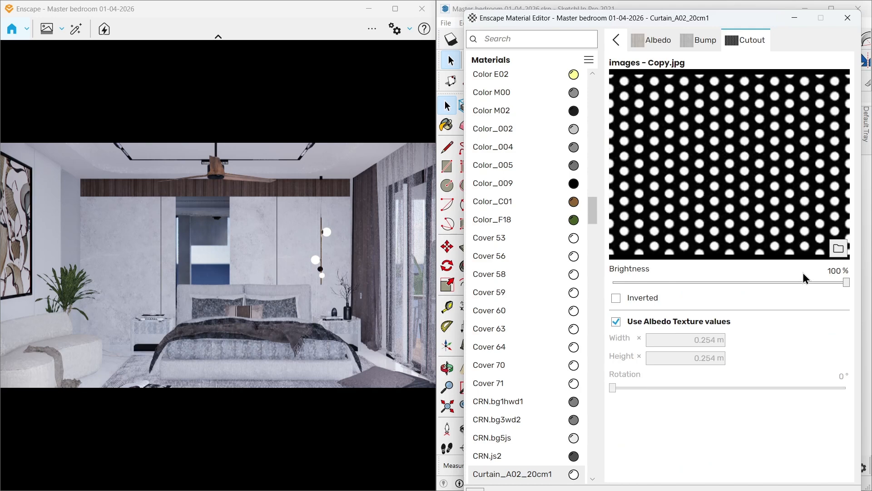
left_click_drag(846, 282, 751, 282)
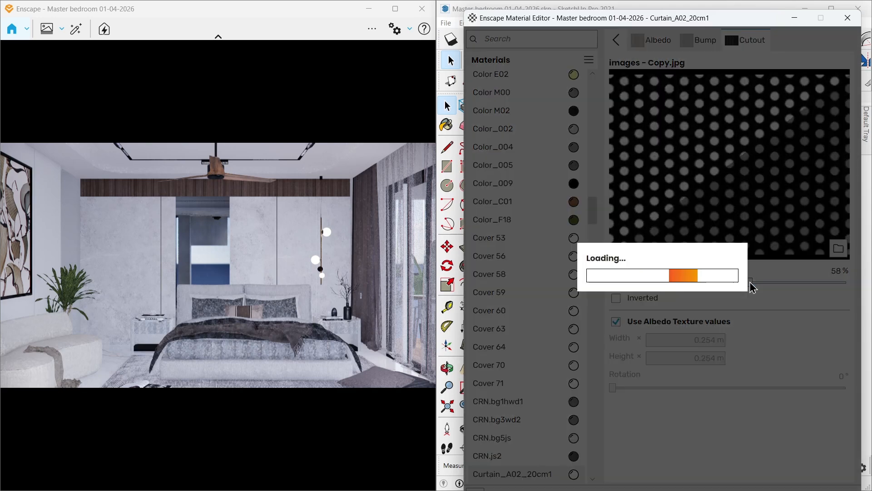
left_click_drag(750, 282, 848, 283)
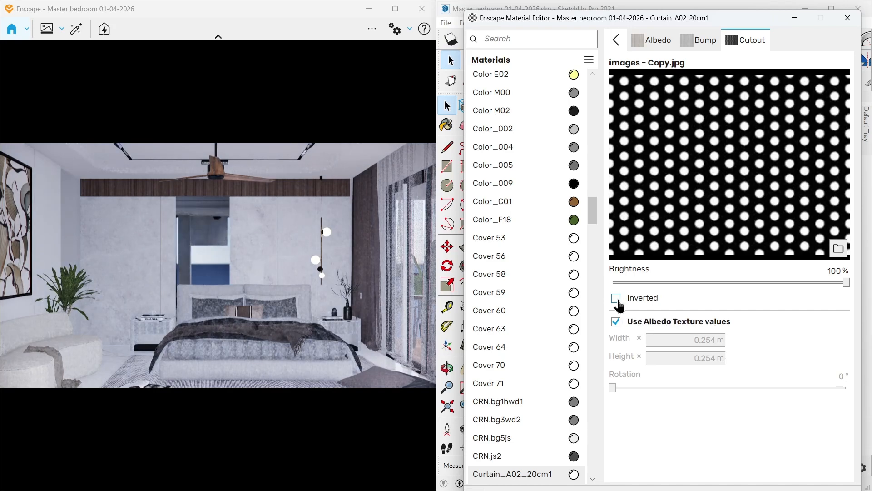
left_click(616, 298)
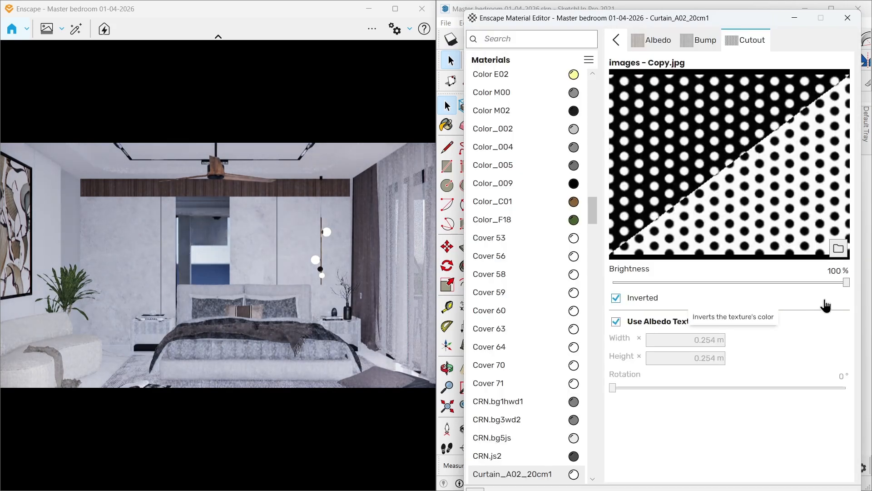
left_click(811, 283)
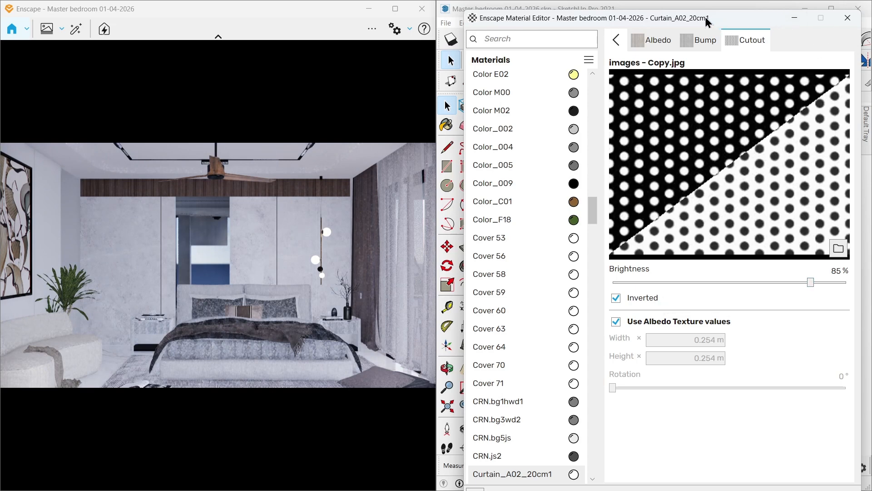
left_click_drag(705, 17, 526, 64)
left_click(668, 64)
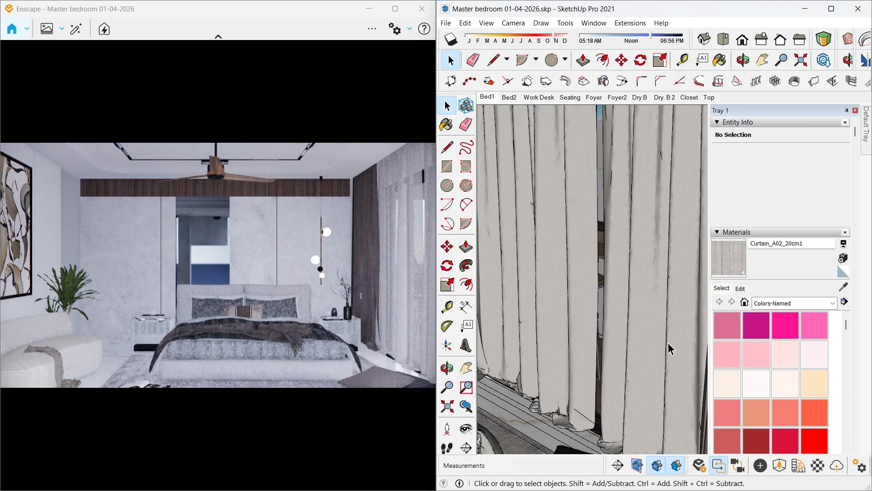
Sample the yellow lamp material of the recessed ceiling track light to load it in the Enscape Material Editor
mouse_move(668, 343)
middle_mouse_down()
mouse_move(610, 308)
mouse_move(775, 419)
middle_mouse_up()
mouse_move(635, 379)
middle_mouse_down()
mouse_move(560, 312)
mouse_move(710, 425)
mouse_move(688, 194)
middle_mouse_up()
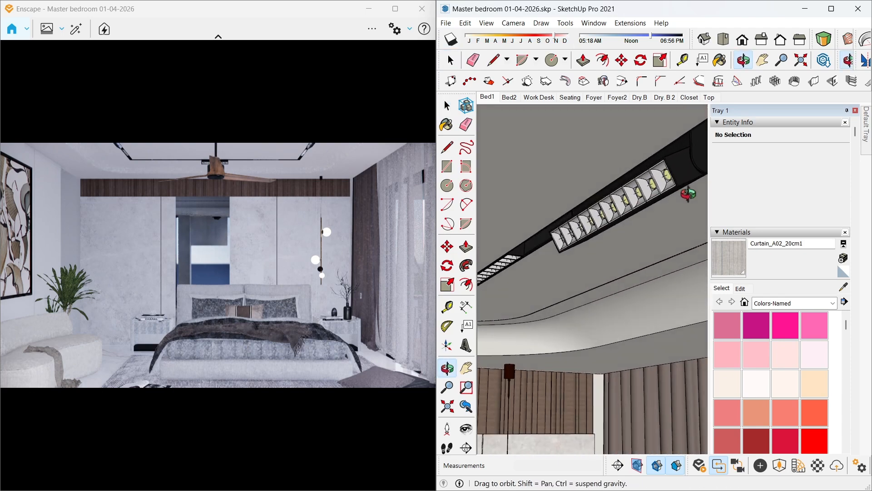
key("space")
left_click(817, 465)
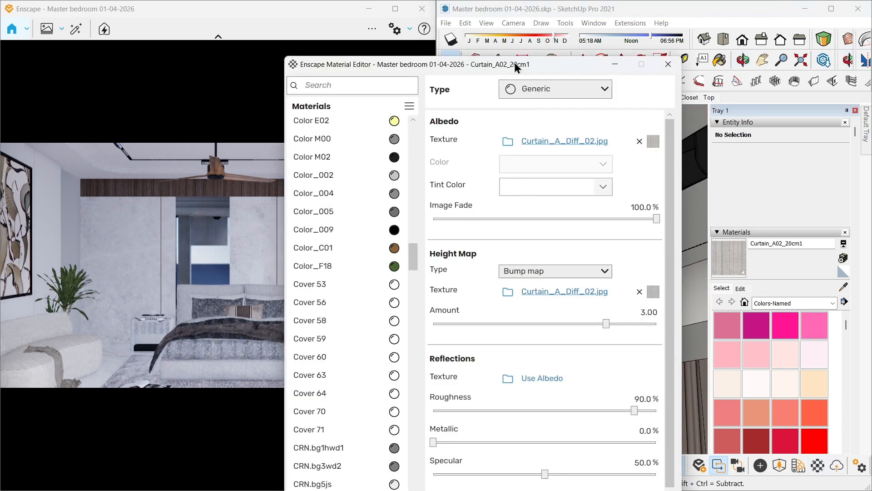
left_click_drag(515, 64, 367, 61)
left_click(808, 286)
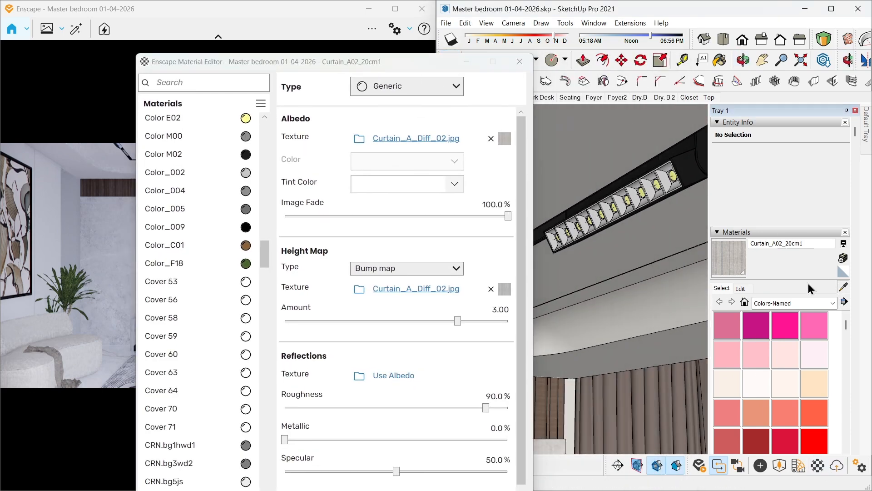
left_click(846, 291)
scroll(691, 173, "up", 5)
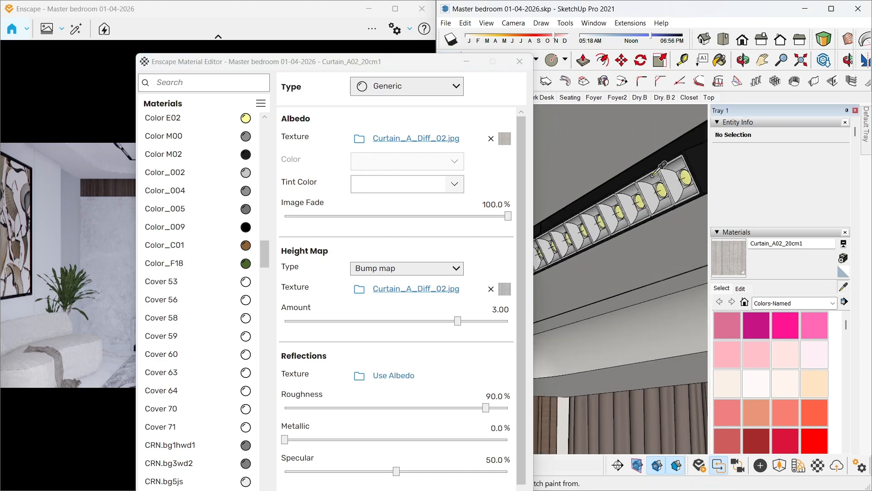
left_click(695, 162)
left_click_drag(391, 70, 595, 74)
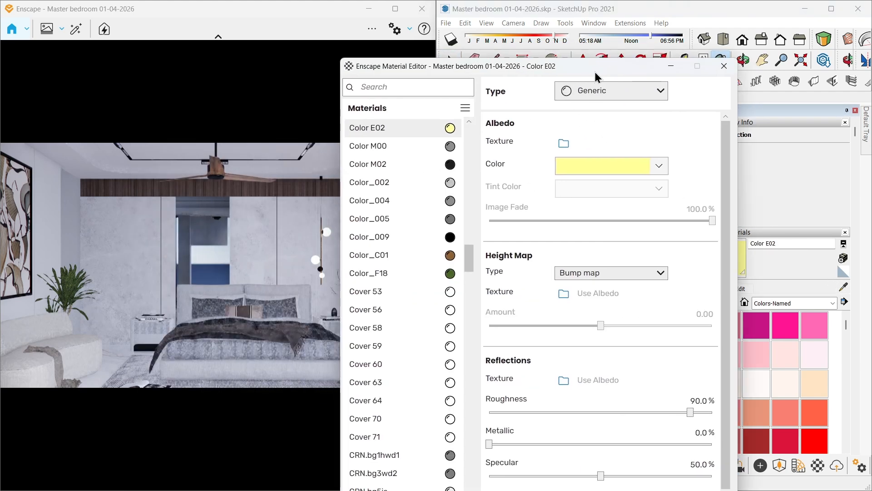
Change the track light's lamp material type to Self-illuminated and set its luminance to 35,299 cd/m²
left_click(604, 91)
left_click(610, 238)
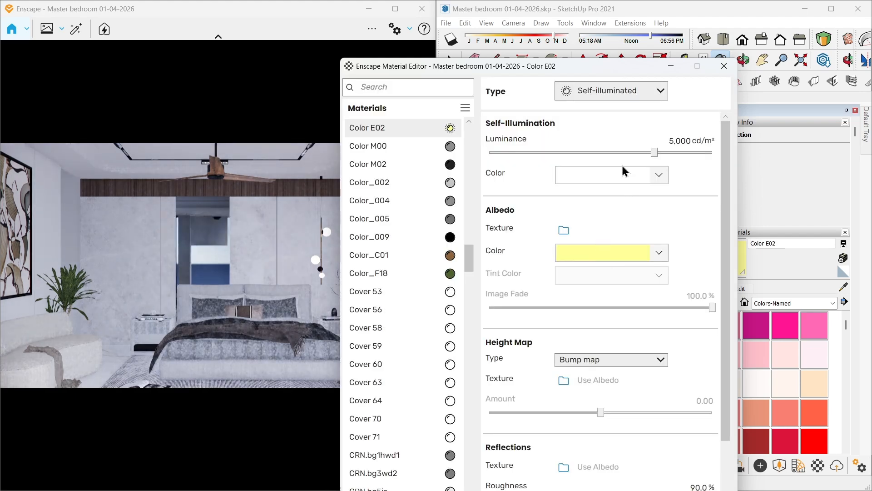
left_click_drag(687, 154, 688, 155)
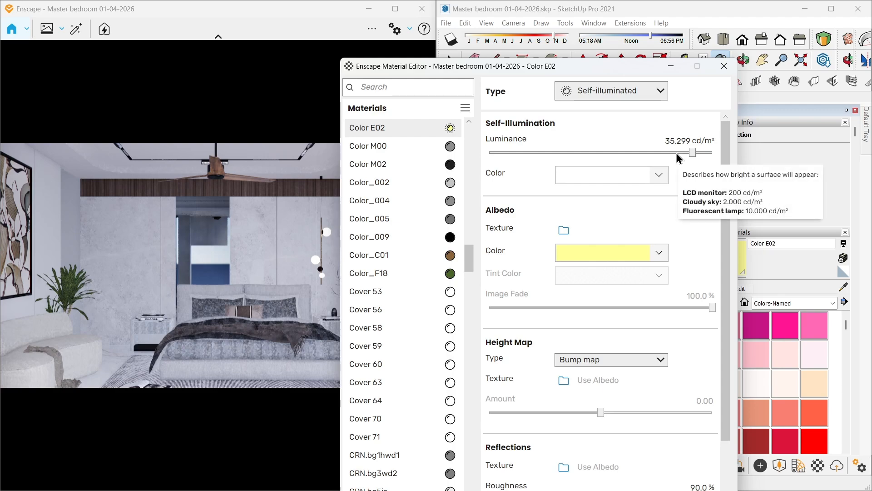
Lower the track light lamp material's luminance to 18,766 cd/m² and close the material editor
left_click(680, 153)
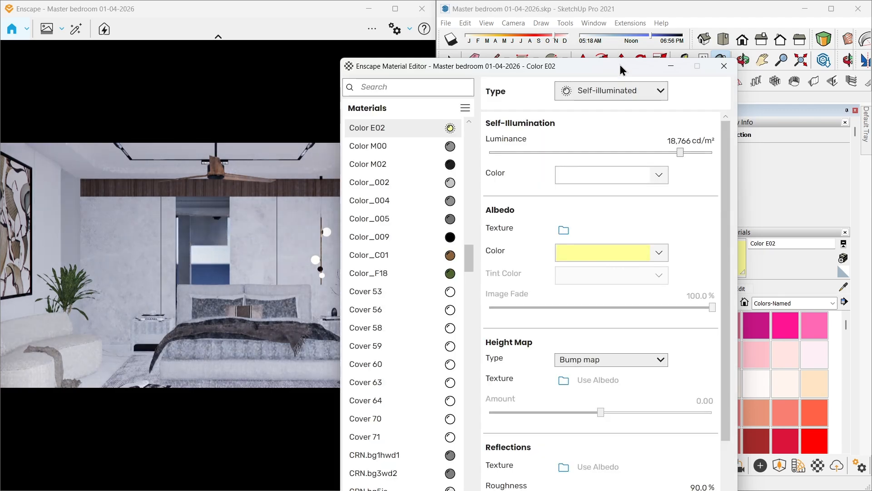
left_click_drag(622, 68, 369, 68)
left_click(458, 65)
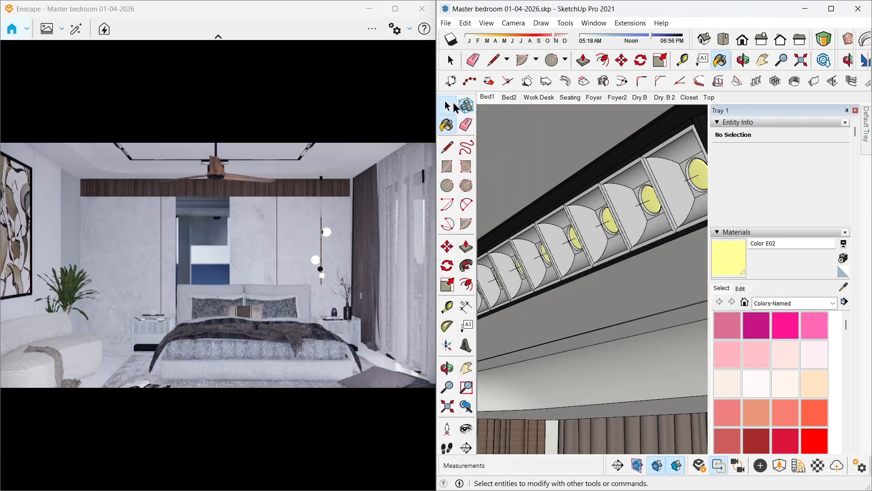
left_click(448, 106)
Clear the railing and standing potted plants off the balcony outside the bedroom's sliding window
scroll(575, 245, "down", 5)
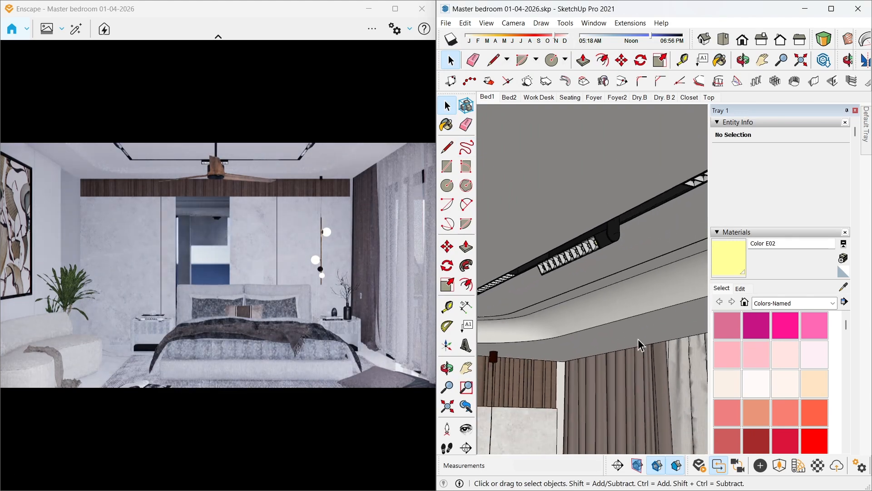
mouse_move(638, 339)
middle_mouse_down()
mouse_move(559, 306)
mouse_move(585, 288)
mouse_move(519, 306)
mouse_move(550, 274)
mouse_move(571, 275)
mouse_move(459, 318)
middle_mouse_up()
scroll(582, 282, "up", 5)
scroll(609, 271, "down", 5)
scroll(660, 255, "down", 4)
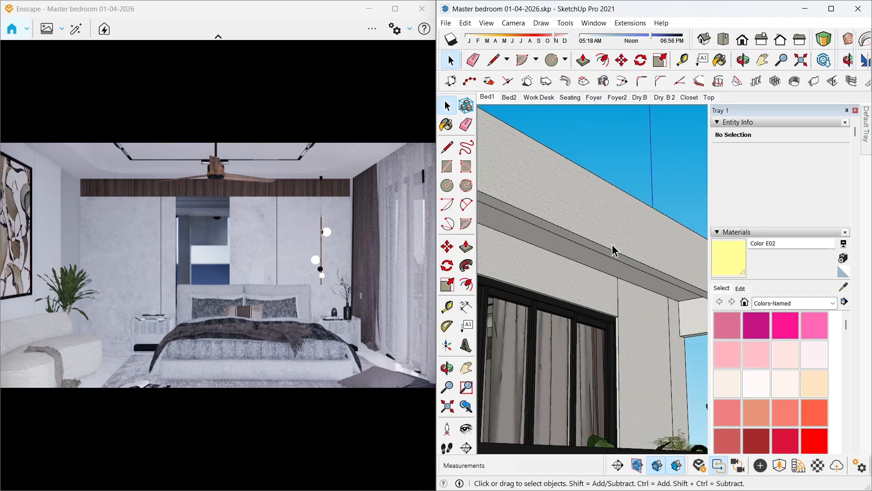
middle_click_drag(613, 245, 553, 196)
scroll(609, 313, "down", 3)
mouse_move(609, 313)
middle_mouse_down("shift")
mouse_move(571, 315)
mouse_move(598, 318)
middle_mouse_up("shift")
scroll(586, 297, "up", 2)
right_click(589, 304)
left_click(580, 305)
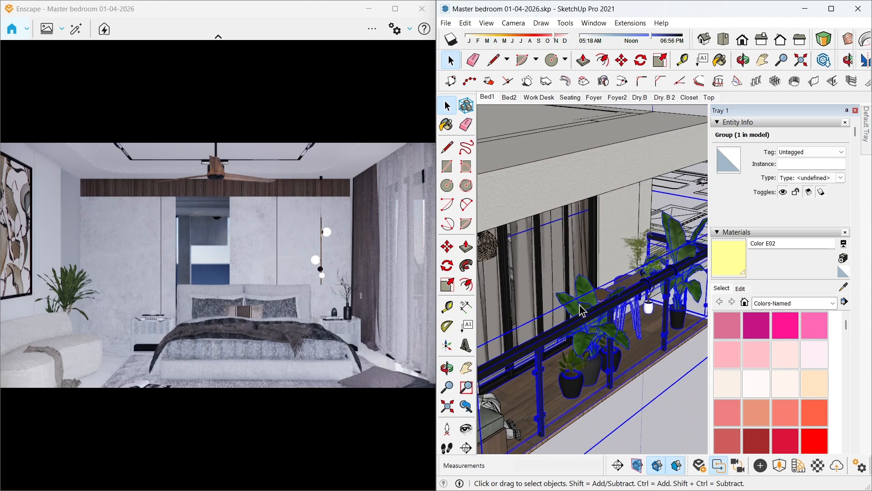
right_click(583, 304)
left_click(611, 125)
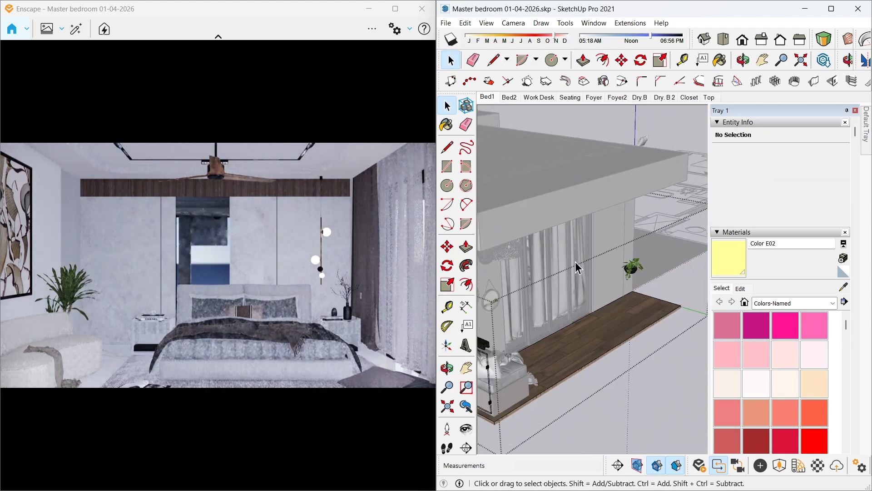
Draw a short reference line on the balcony's wood floor in front of the sliding window
scroll(658, 366, "down", 3)
scroll(621, 306, "up", 6)
key("l")
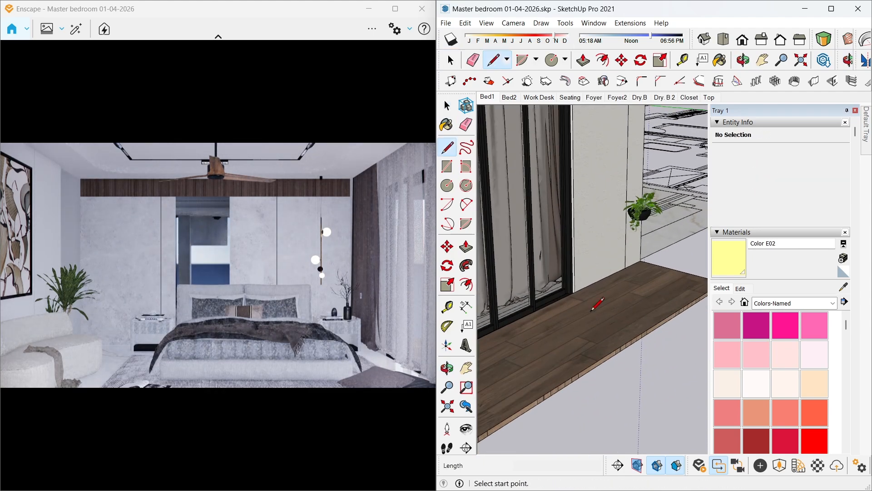
left_click(572, 311)
key("space")
scroll(590, 319, "down", 2)
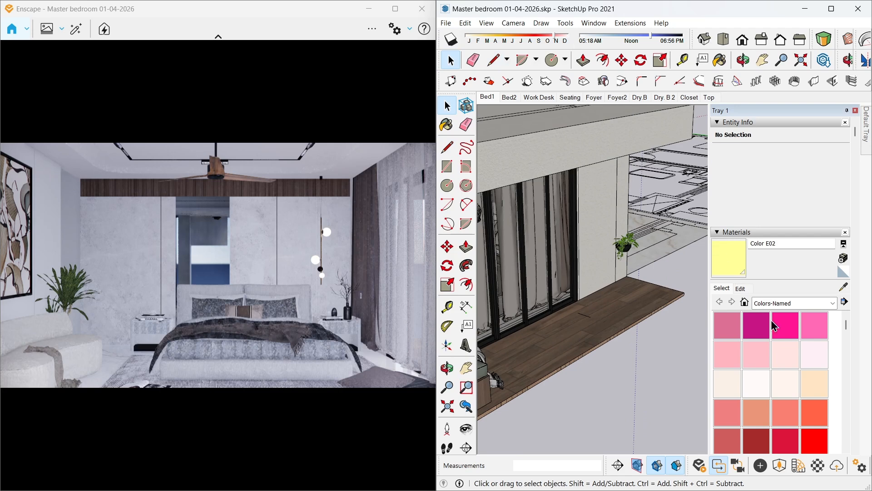
Place an Enscape spotlight on the balcony floor at the reference line, aimed at the window, and close the objects editor
left_click(760, 465)
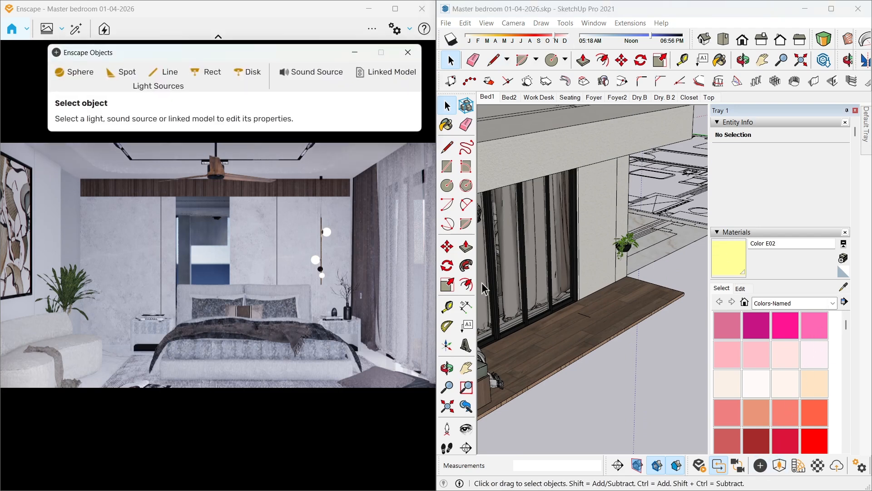
left_click(122, 73)
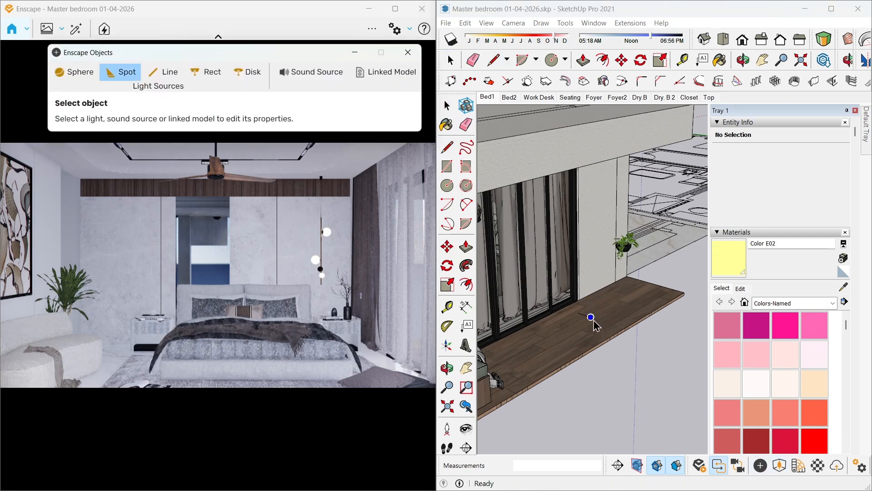
left_click(581, 318)
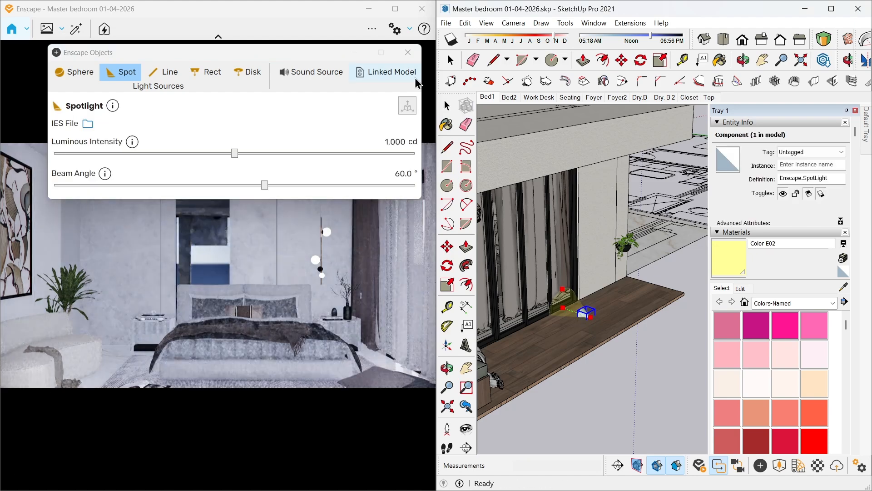
left_click(408, 52)
scroll(601, 283, "up", 5)
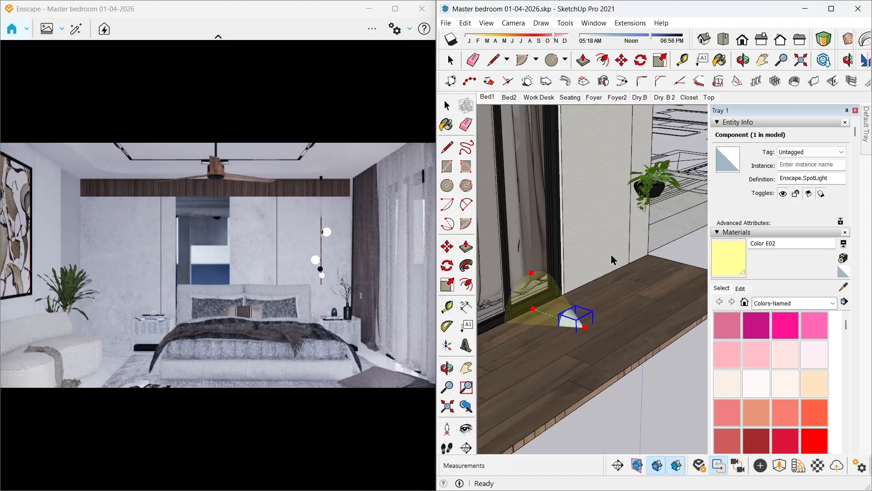
Raise the spotlight about 5 3/16" and array it along the window with 8 evenly spaced copies
key("m")
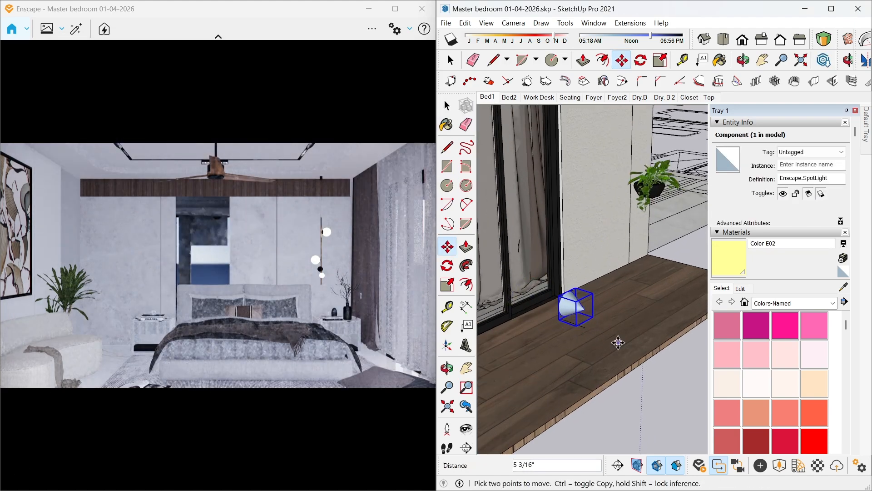
left_click(588, 341)
key("ctrl")
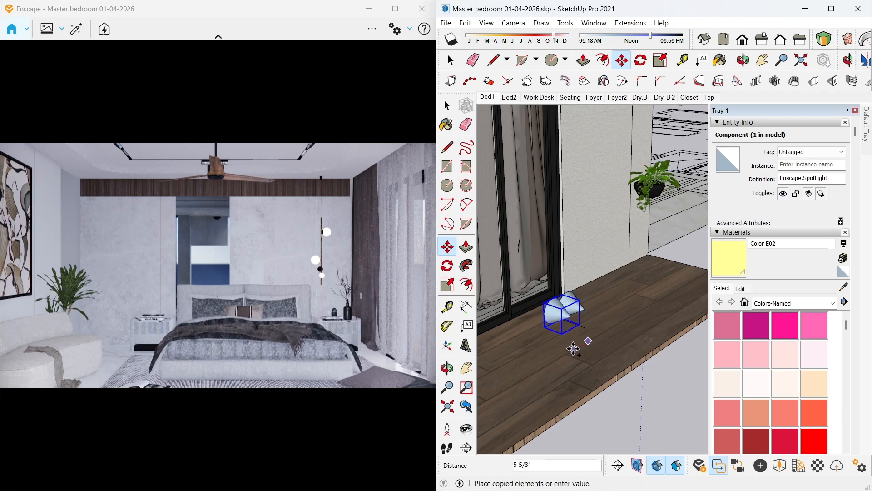
left_click(565, 351)
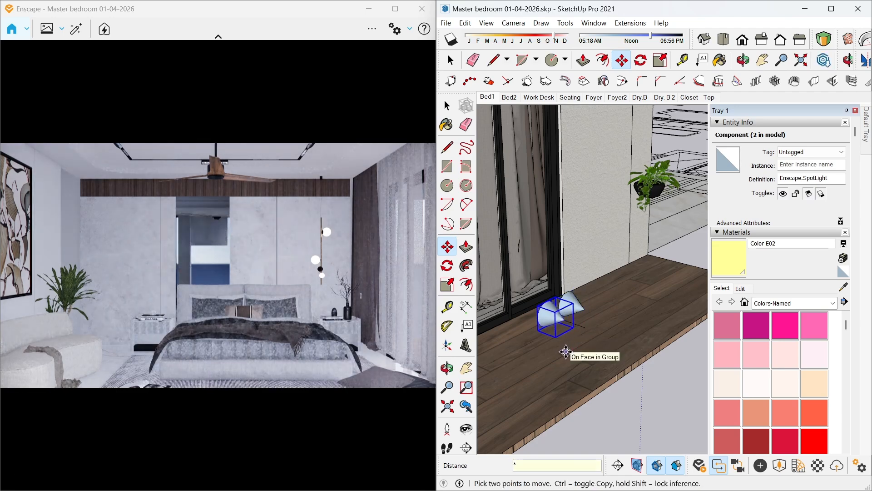
type("*8")
key("Return")
key("space")
Reposition the selected spotlights on the balcony floor in front of the window
scroll(594, 319, "down", 4)
middle_click_drag(594, 319, 661, 328)
left_click_drag(590, 304, 614, 345)
mouse_move(643, 332)
middle_mouse_down()
mouse_move(609, 332)
mouse_move(648, 327)
middle_mouse_up()
scroll(616, 318, "up", 3)
key("m")
left_click(604, 387)
left_click(630, 332)
Copy the whole spotlight row straight upward and array it into a nine-row grid covering the window
scroll(632, 327, "down", 3)
key("space")
left_click_drag(611, 297, 672, 388)
middle_click_drag(672, 388, 636, 345)
key("m")
left_click(654, 318)
key("ctrl")
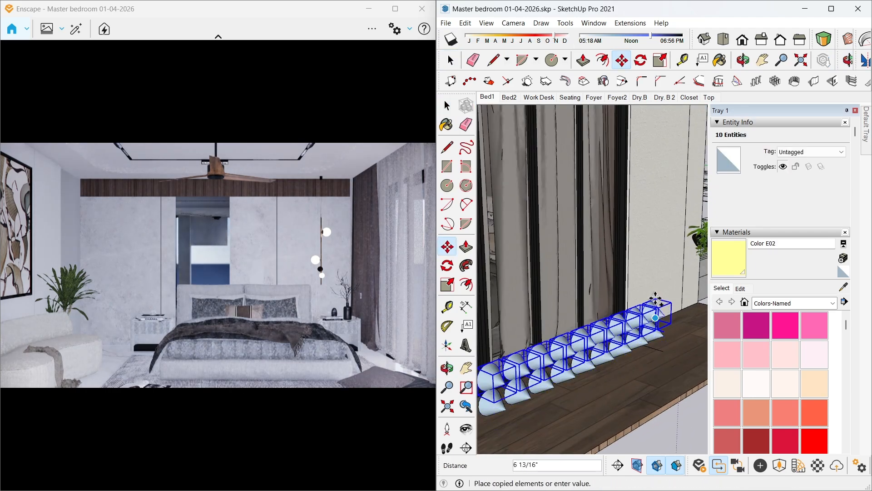
left_click(655, 296)
type("*10")
key("Return")
Select the entire grid of spotlights and combine it into one group
scroll(608, 267, "down", 4)
middle_click_drag(608, 267, 588, 175)
key("space")
key("ctrl+t")
left_click_drag(588, 174, 657, 346)
middle_click_drag(657, 346, 595, 359)
right_click(600, 274)
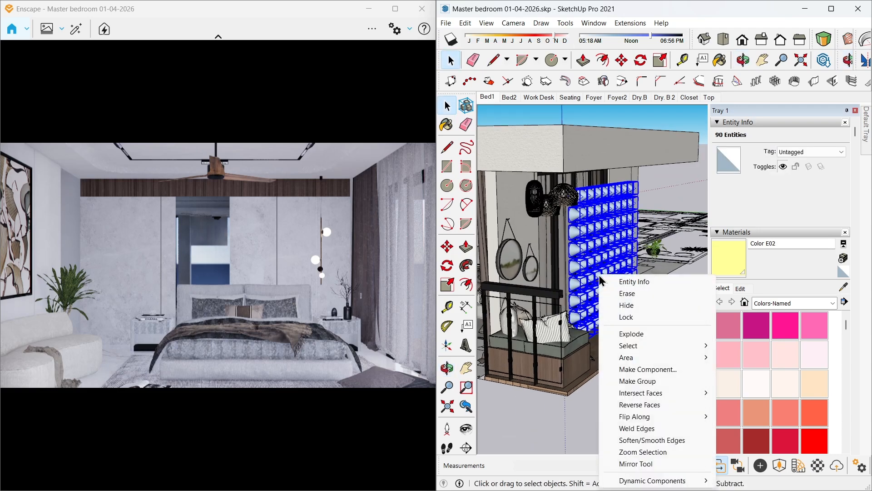
left_click(639, 382)
Set the grouped spotlights' luminous intensity to 29,247 cd through one light inside the group, then close the objects editor
left_click(760, 465)
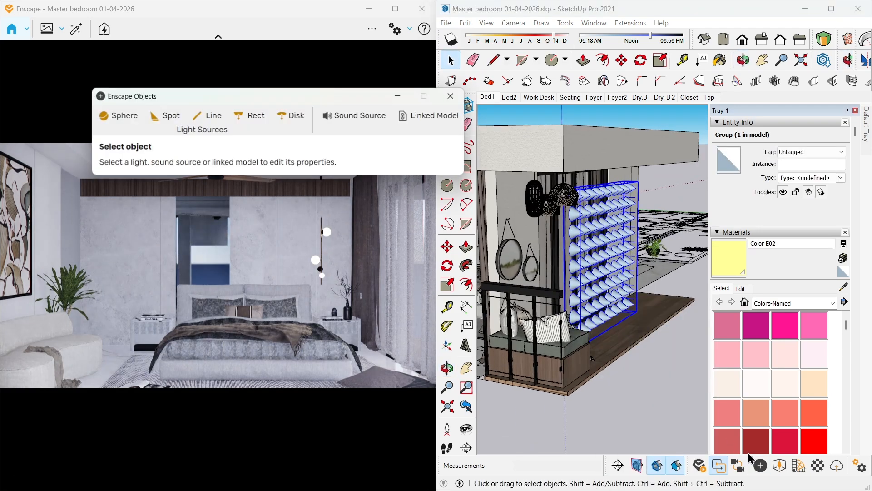
double_click(602, 279)
left_click(600, 275)
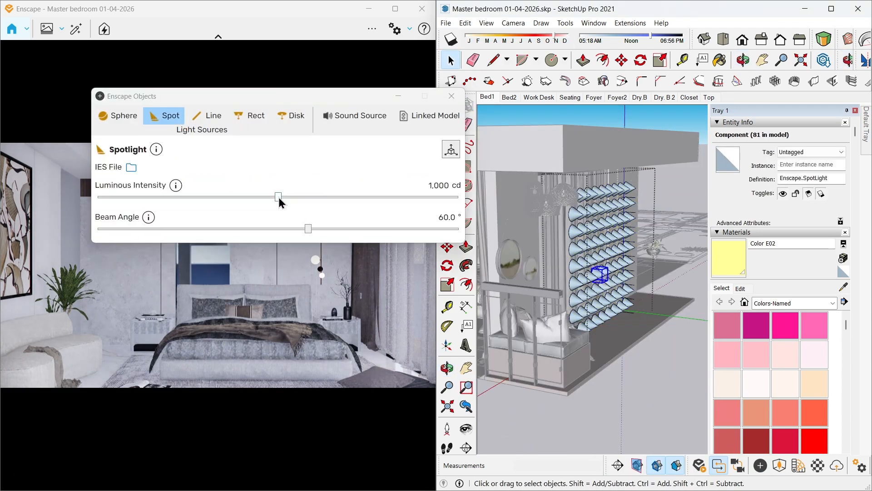
left_click_drag(279, 197, 370, 199)
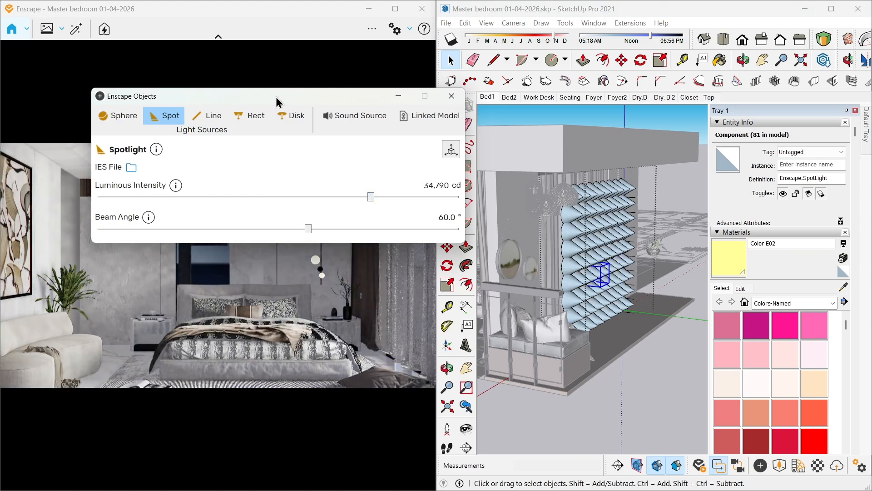
mouse_move(276, 101)
left_mouse_down()
mouse_move(507, 106)
mouse_move(625, 153)
mouse_move(453, 201)
left_mouse_up()
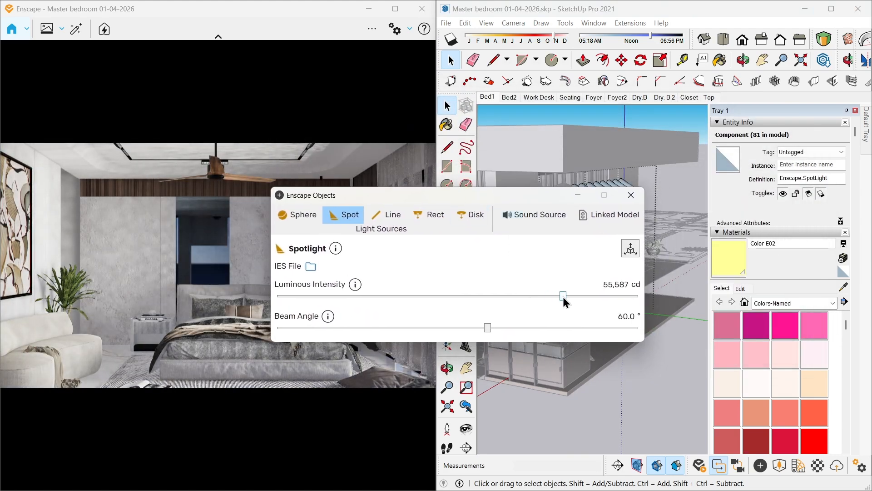
left_click_drag(563, 296, 547, 296)
left_click(625, 196)
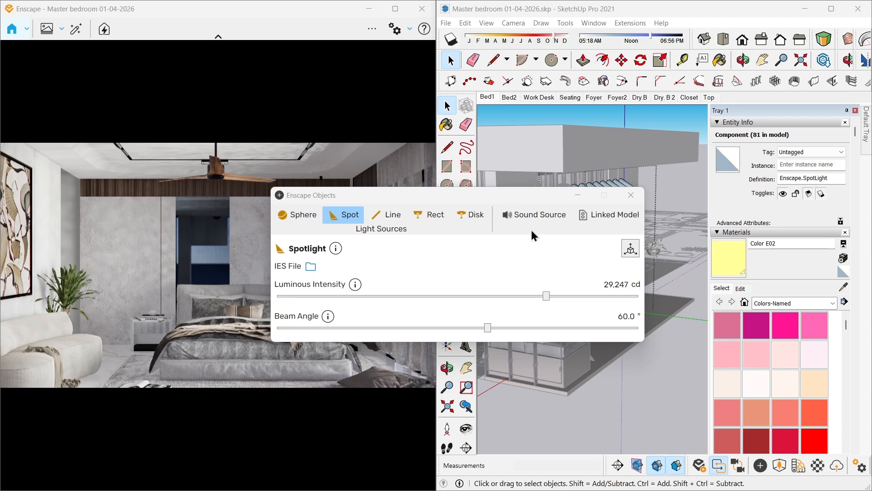
left_click(631, 195)
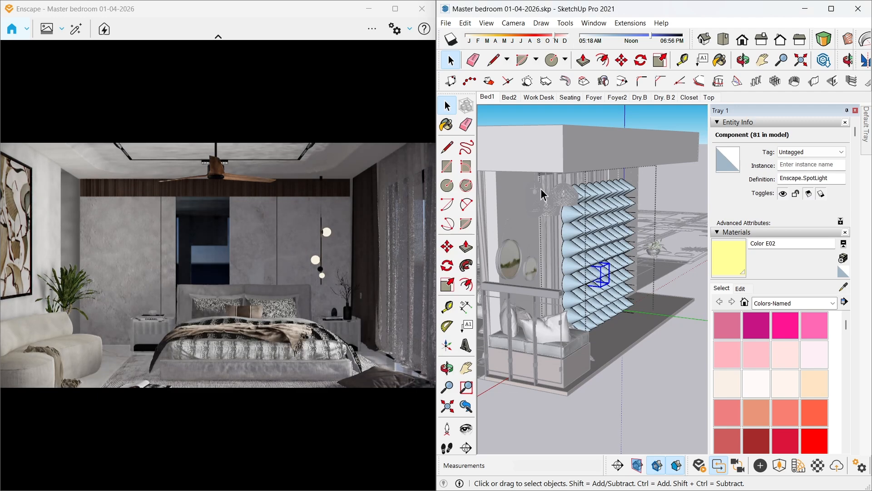
Raise the balcony spotlights' luminous intensity to 36,650 cd and close the objects editor
middle_click_drag(576, 290, 598, 284)
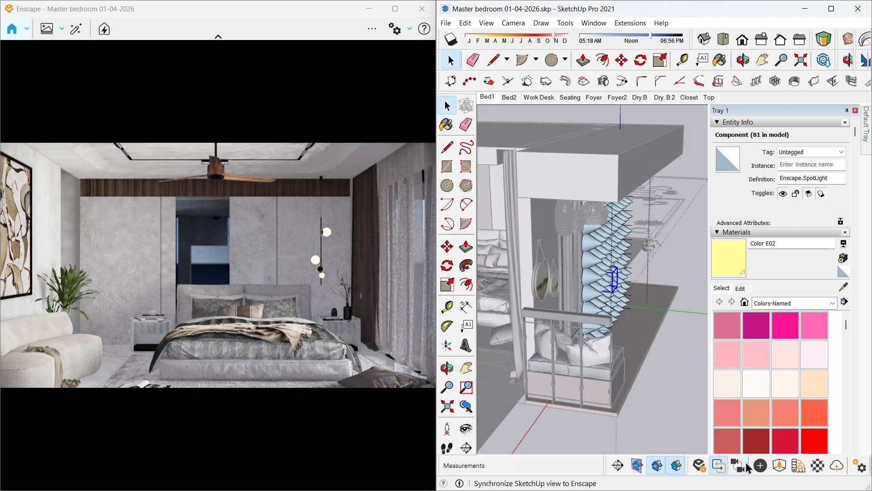
left_click(760, 465)
left_click(594, 268)
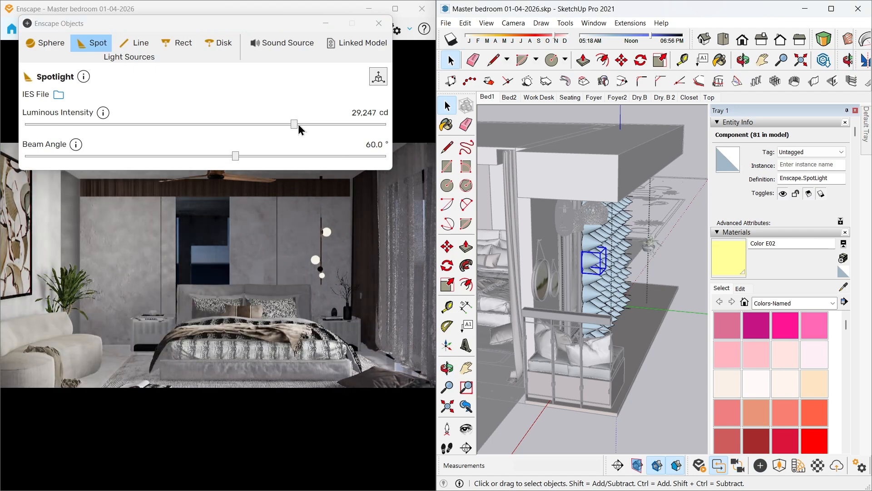
left_click_drag(295, 124, 300, 124)
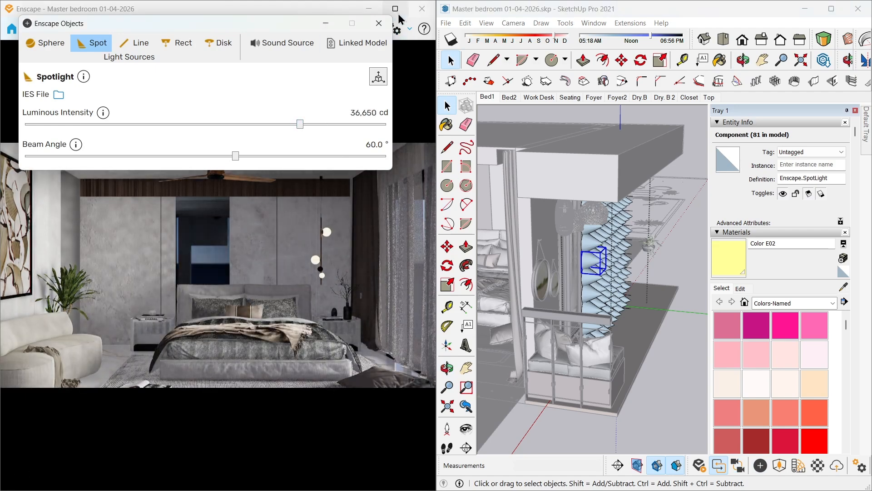
left_click(382, 23)
Leave the group and rotate the whole spotlight grid horizontally by 10 degrees on the balcony floor
mouse_move(594, 219)
middle_mouse_down()
mouse_move(645, 298)
mouse_move(645, 356)
mouse_move(615, 288)
mouse_move(600, 358)
mouse_move(579, 335)
middle_mouse_up()
left_click(613, 281)
scroll(610, 293, "up", 3)
left_click(593, 296)
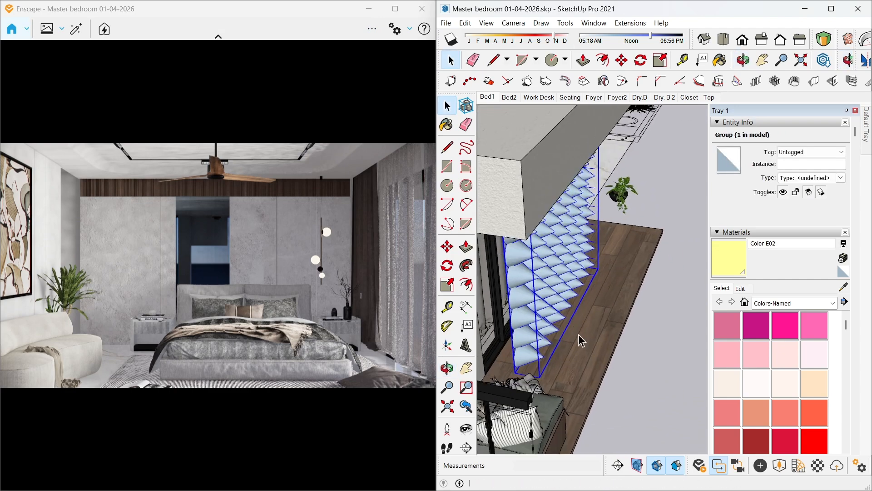
key("q")
left_click(557, 370)
left_click(564, 357)
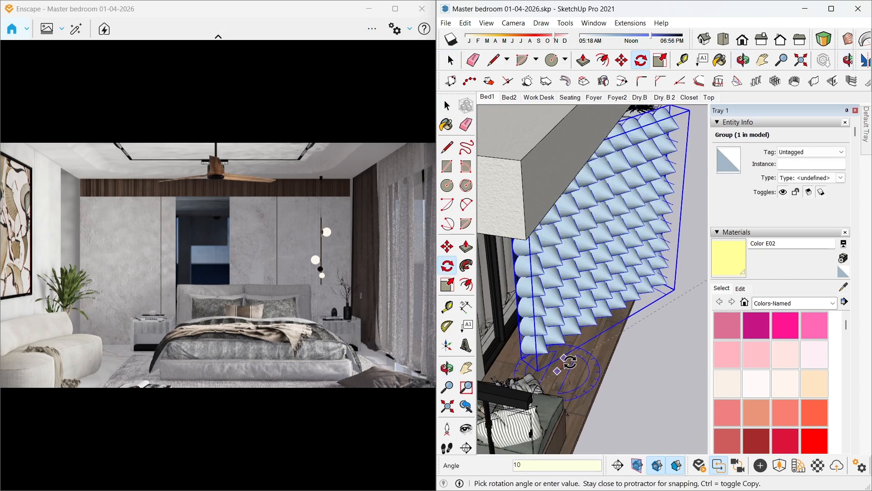
key("Return")
key("space")
scroll(534, 302, "down", 3)
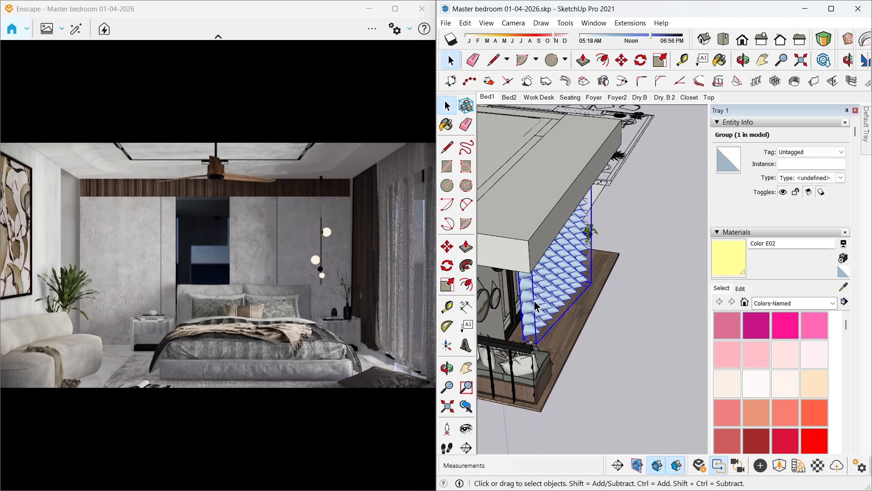
Rotate the spotlight group horizontally once more about its lower corner beside the window to adjust the light's angle
scroll(534, 301, "down", 2)
scroll(543, 309, "up", 5)
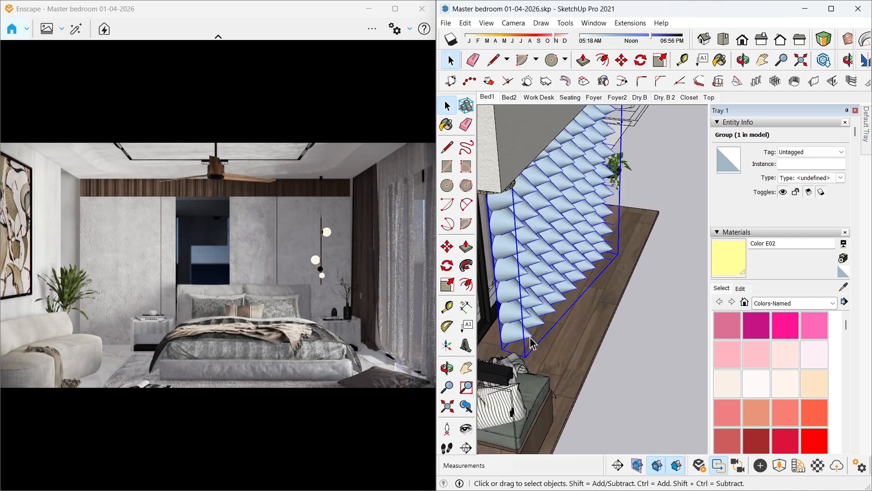
middle_click_drag(532, 344, 552, 364)
key("q")
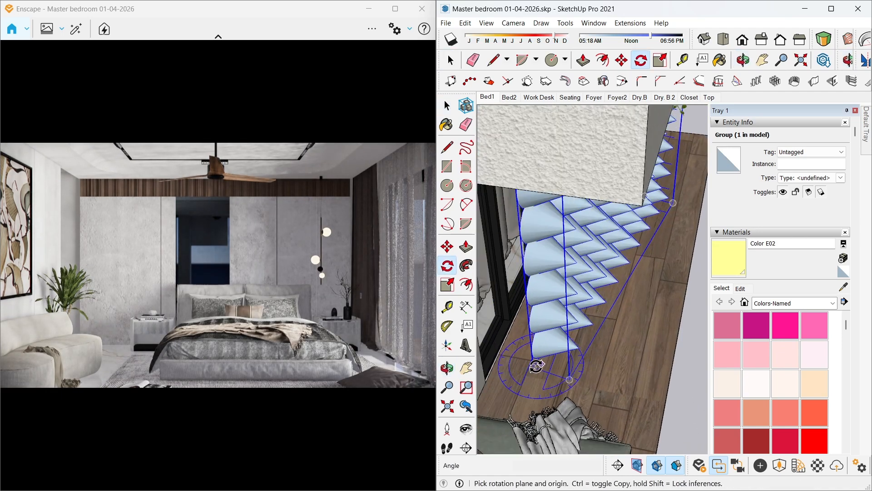
left_click(533, 367)
left_click(588, 372)
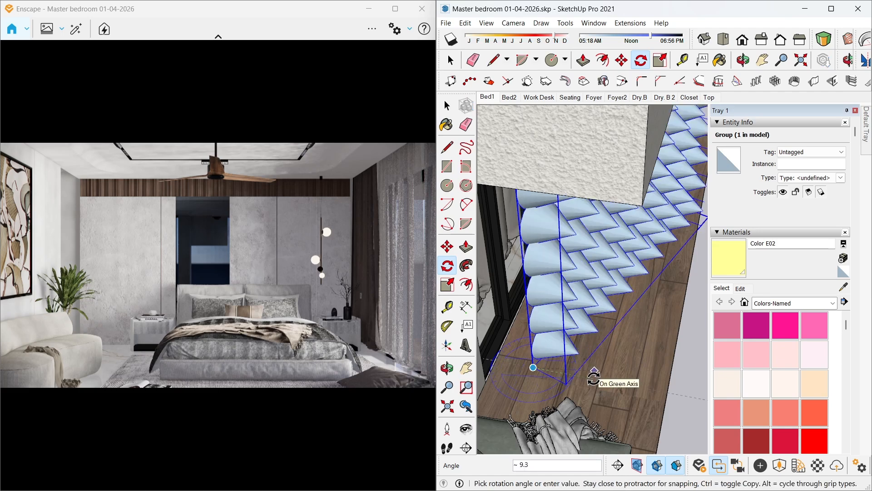
key("Return")
key("space")
scroll(563, 302, "down", 6)
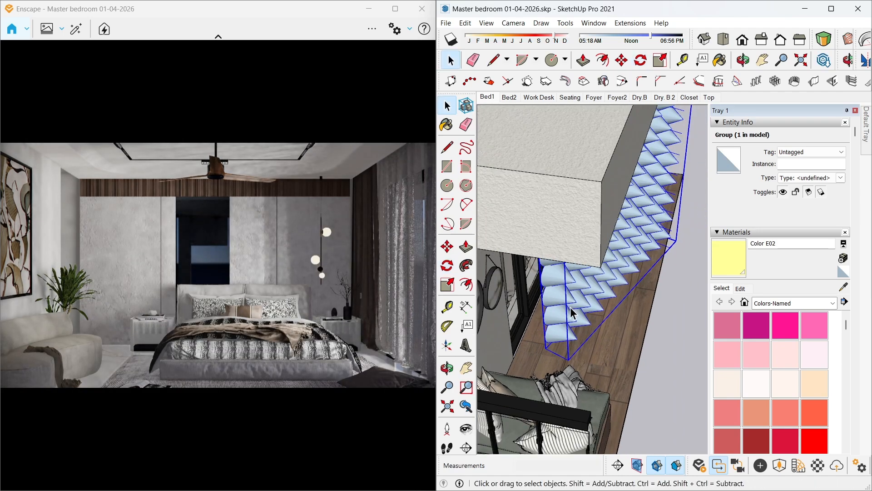
Sample the white mattress cover's material on the bed and change its height map type to Bump map
scroll(563, 303, "down", 5)
mouse_move(659, 373)
middle_mouse_down()
mouse_move(584, 356)
mouse_move(661, 312)
mouse_move(614, 341)
mouse_move(622, 257)
middle_mouse_up()
scroll(623, 257, "up", 10)
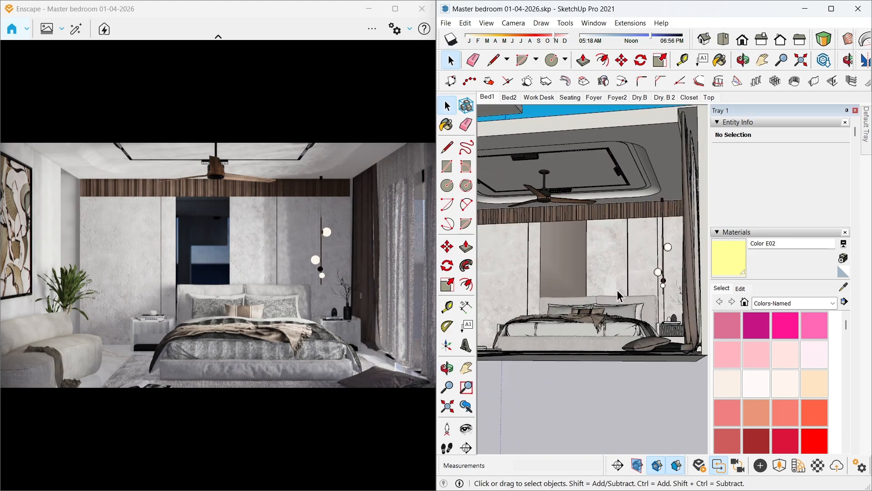
mouse_move(589, 350)
middle_mouse_down()
mouse_move(593, 384)
mouse_move(569, 352)
mouse_move(627, 340)
mouse_move(613, 301)
middle_mouse_up()
scroll(579, 353, "up", 3)
scroll(660, 347, "down", 1)
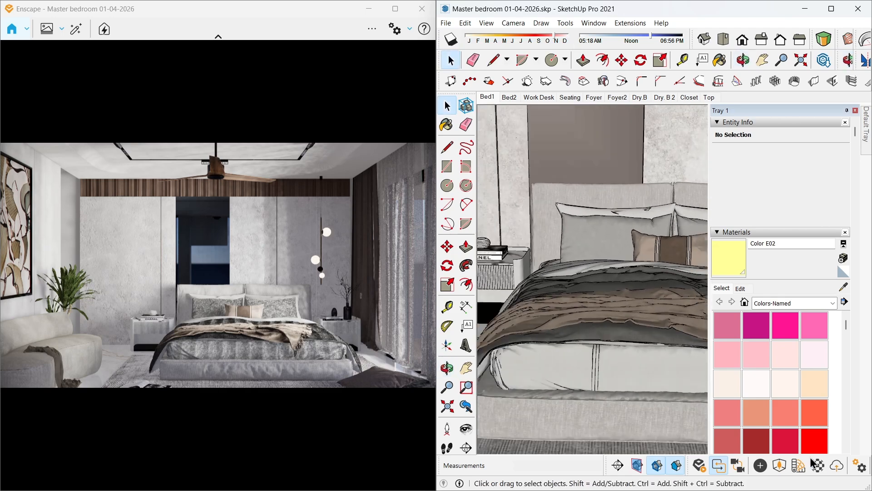
left_click(816, 465)
left_click(844, 287)
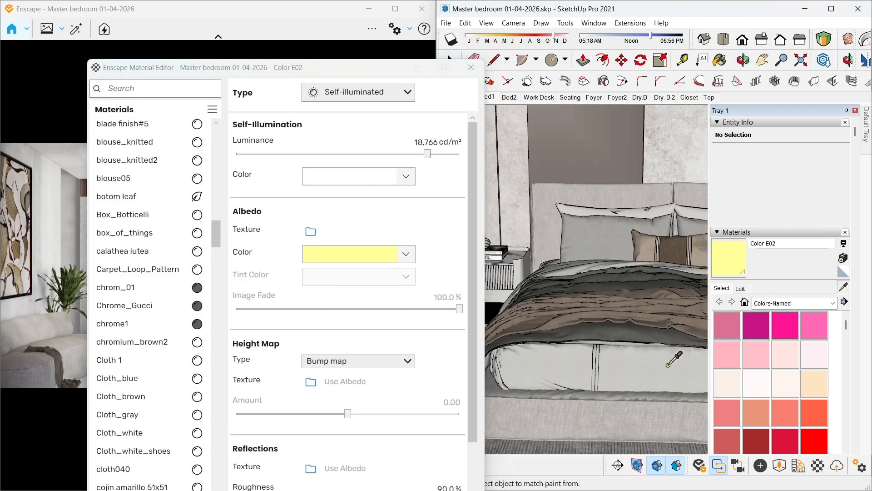
left_click(667, 366)
left_click_drag(340, 73, 618, 82)
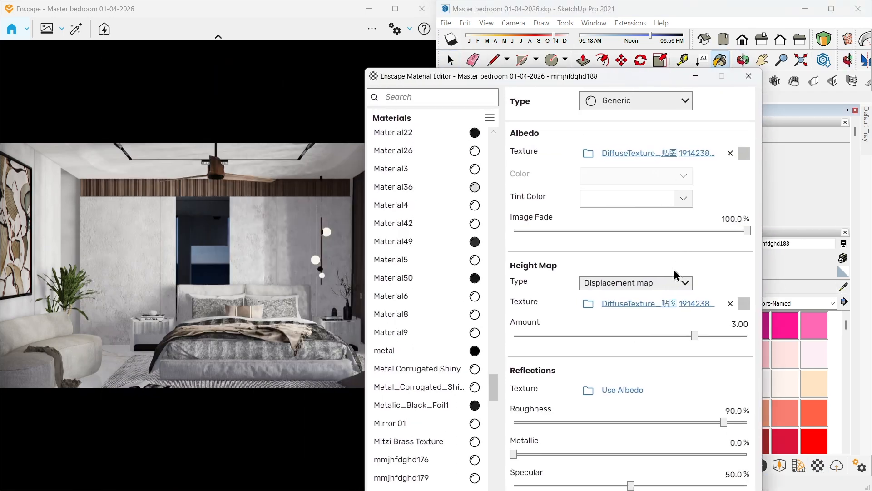
left_click(674, 283)
left_click(632, 296)
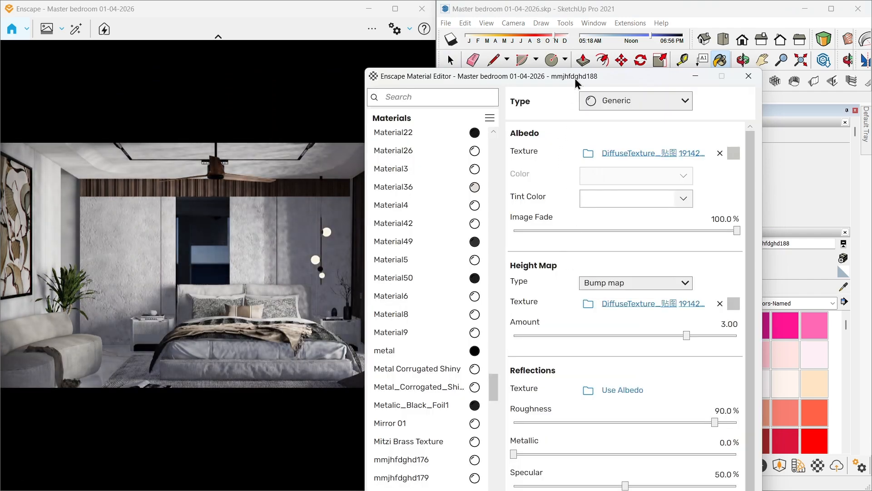
Sample the grey bed pillow's material, change its height map type to Bump map and close the material editor
left_click_drag(576, 80, 304, 113)
left_click(843, 286)
left_click(611, 239)
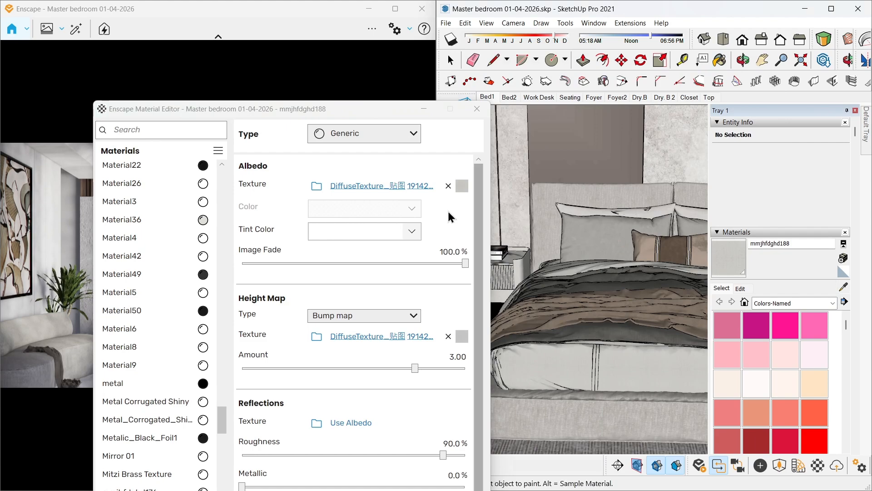
left_click_drag(361, 113, 637, 91)
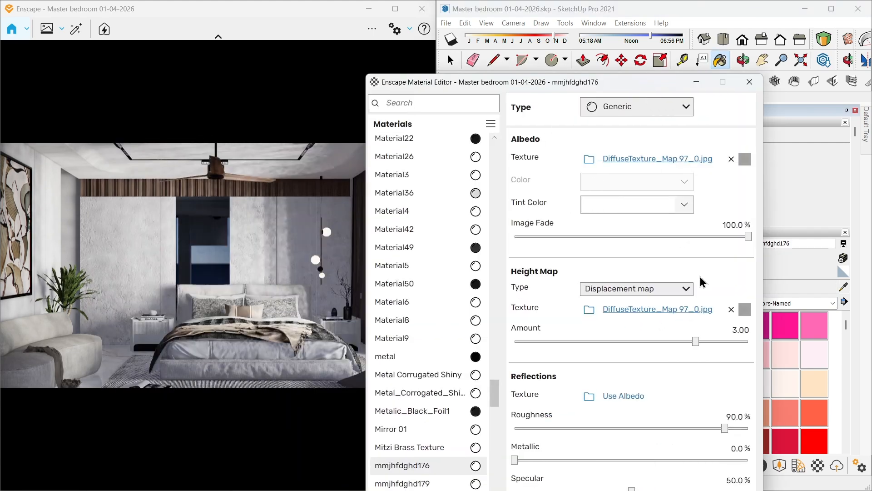
left_click(677, 290)
left_click(595, 302)
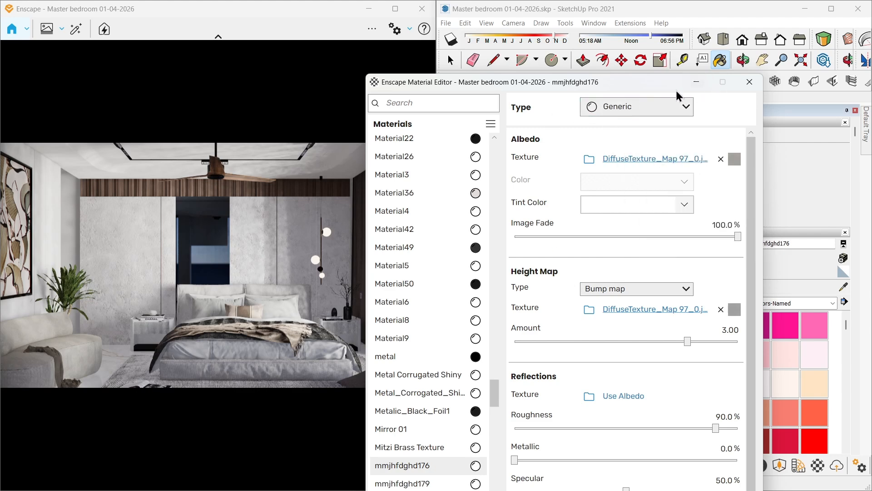
mouse_move(636, 86)
left_mouse_down()
mouse_move(663, 117)
mouse_move(656, 125)
mouse_move(655, 51)
mouse_move(641, 35)
mouse_move(645, 45)
mouse_move(579, 51)
left_mouse_up()
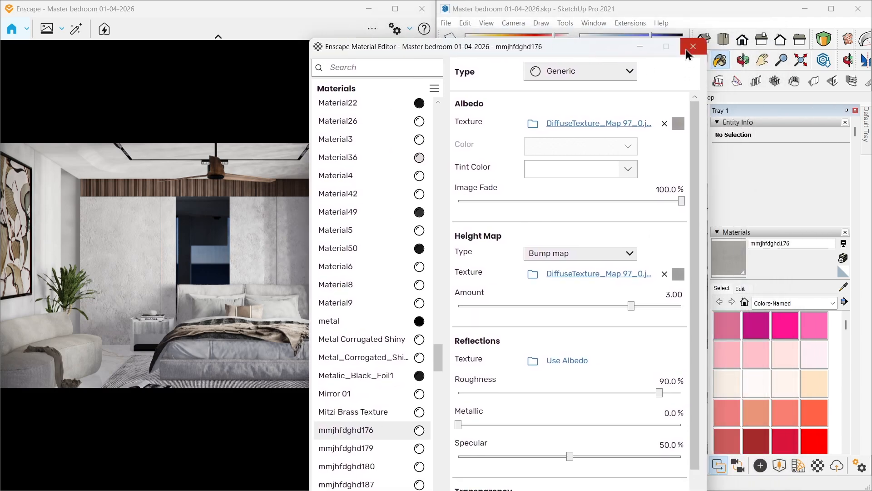
left_click(687, 51)
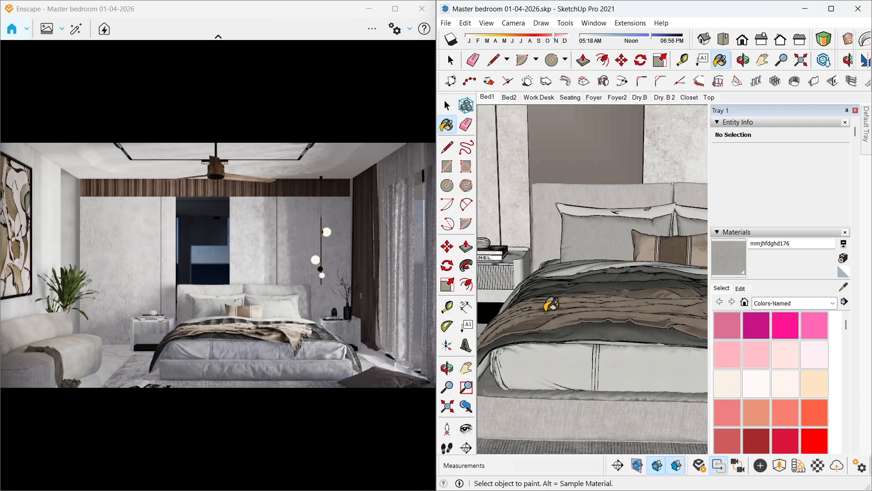
Select all spotlights inside the balcony group and paint them with the 0037_SandyBrown color
scroll(547, 306, "down", 1)
left_click(447, 105)
middle_click_drag(600, 305, 524, 296)
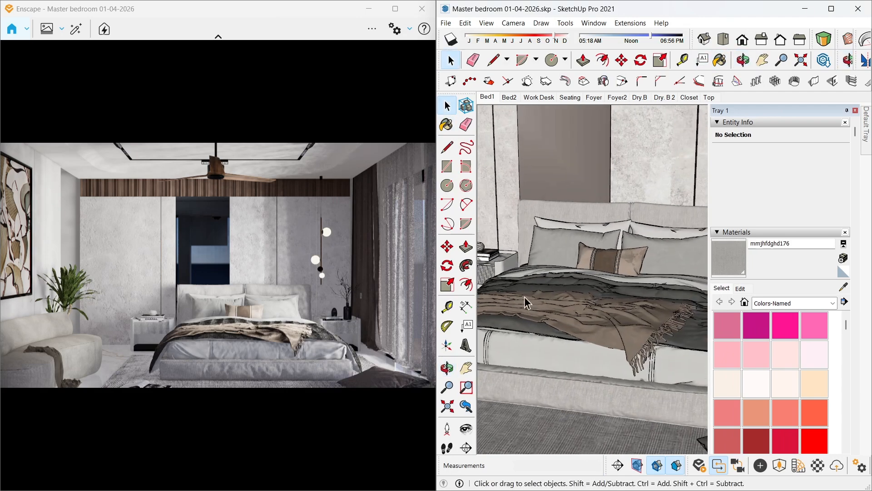
scroll(524, 297, "down", 6)
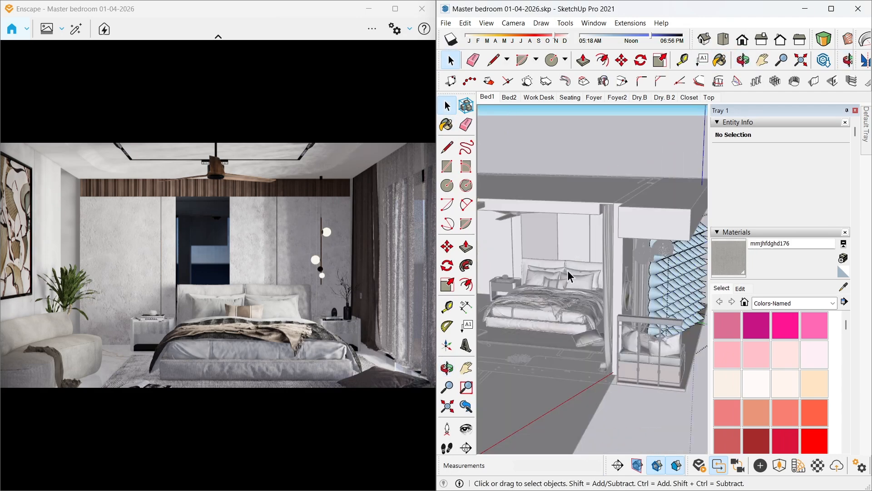
scroll(568, 271, "down", 3)
scroll(770, 378, "down", 3)
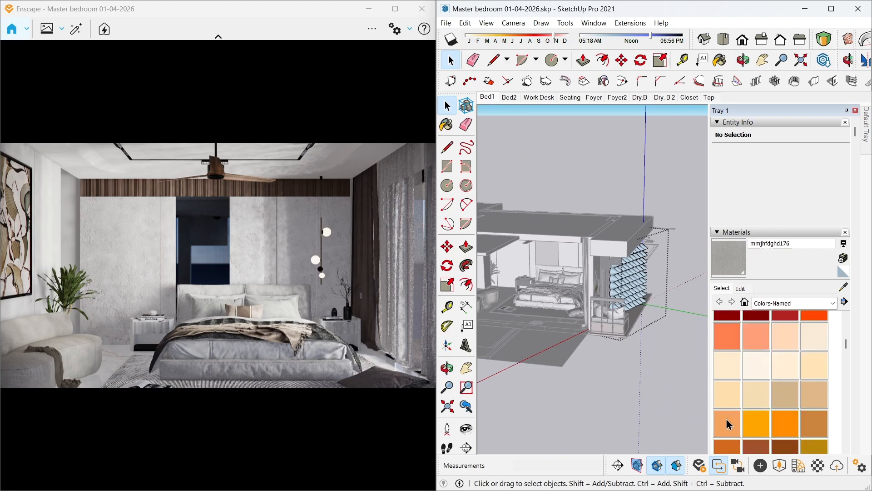
left_click(630, 273)
scroll(745, 390, "up", 3)
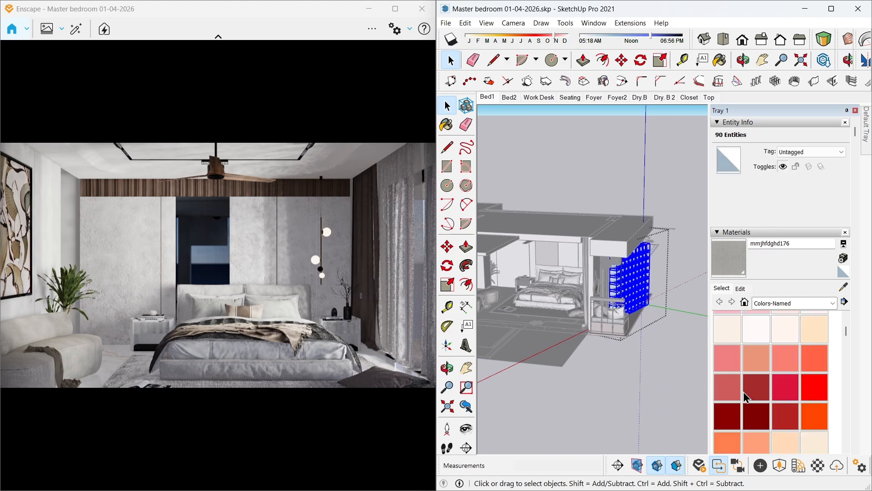
scroll(744, 393, "down", 4)
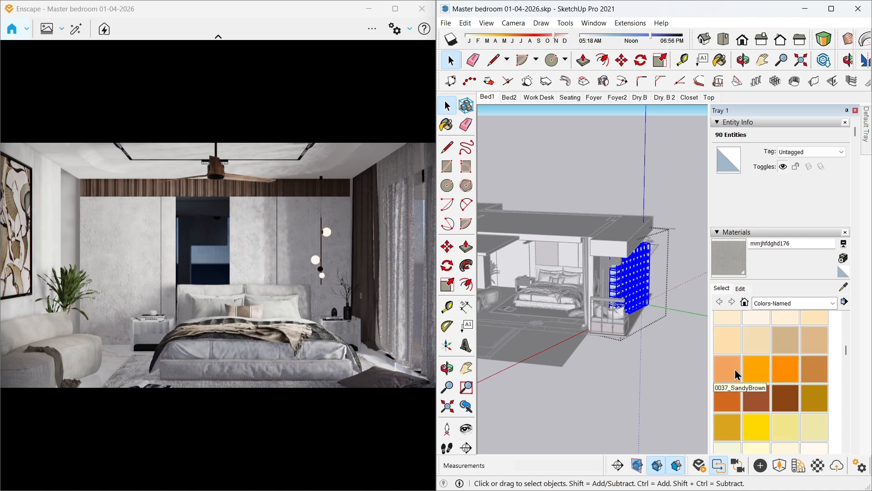
left_click(732, 372)
left_click(629, 277)
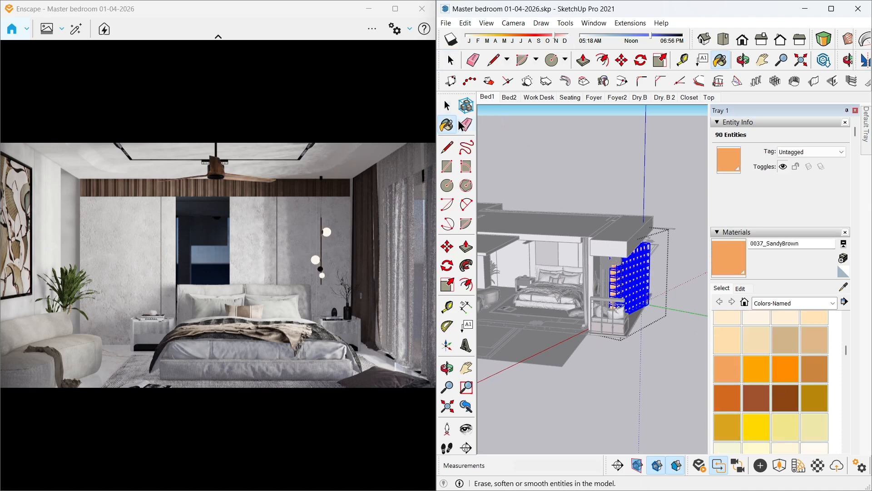
left_click(447, 106)
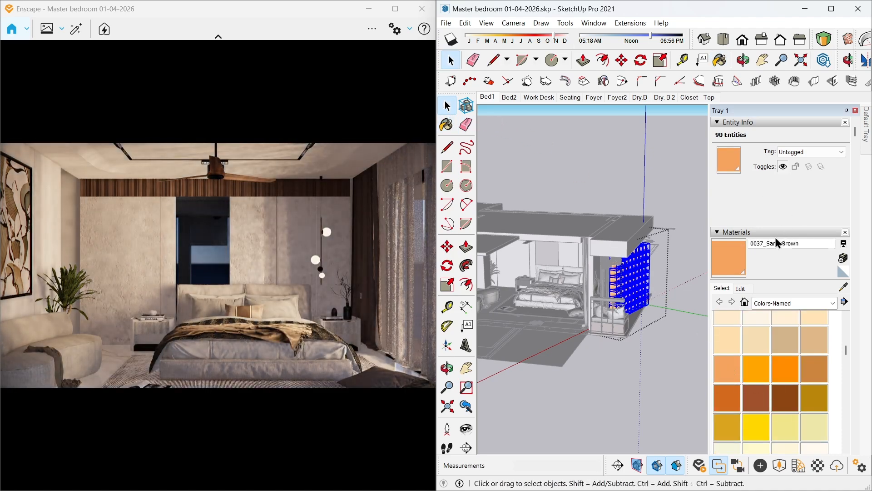
Adjust the spotlights' SandyBrown color to saturation 73 and lightness 74, then leave the group
left_click(741, 288)
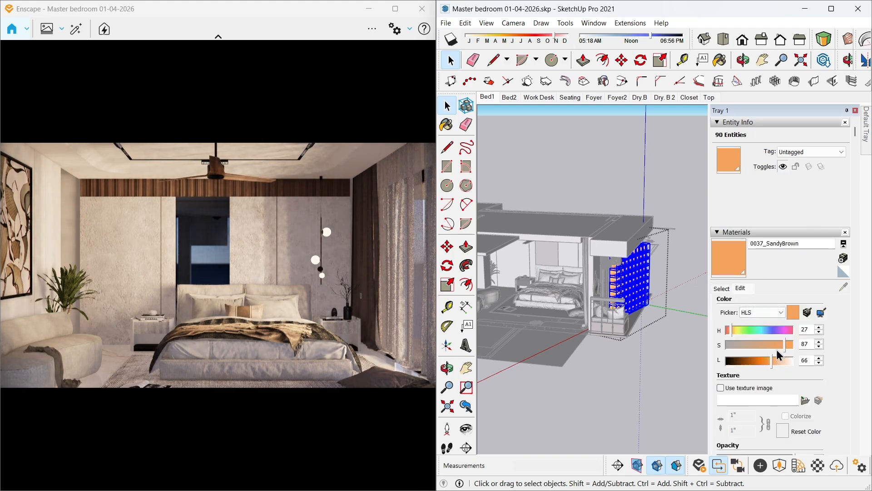
left_click(775, 346)
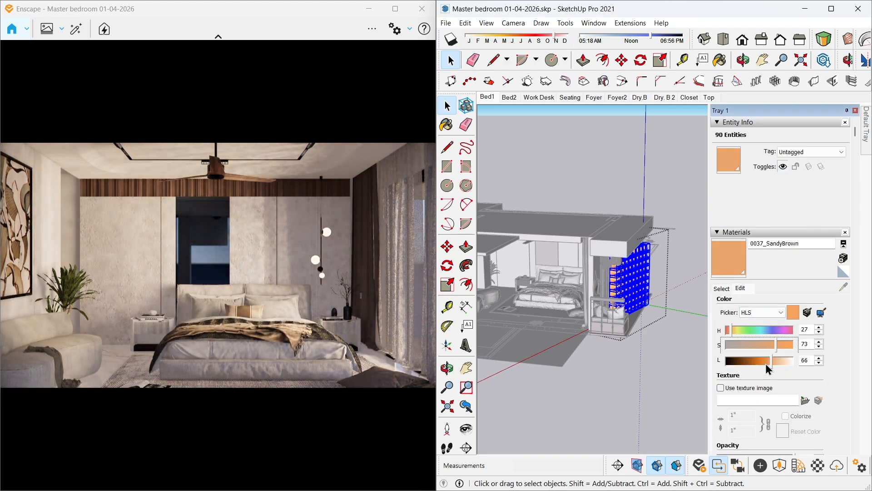
left_click(781, 361)
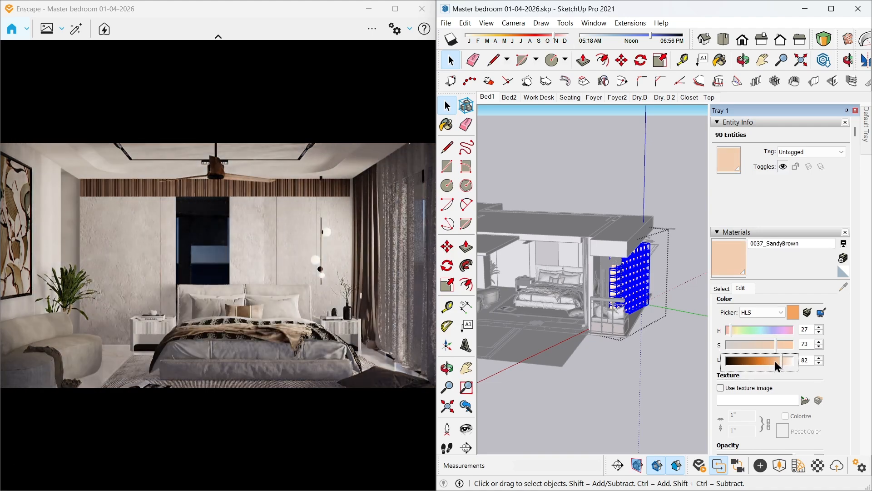
left_click(776, 360)
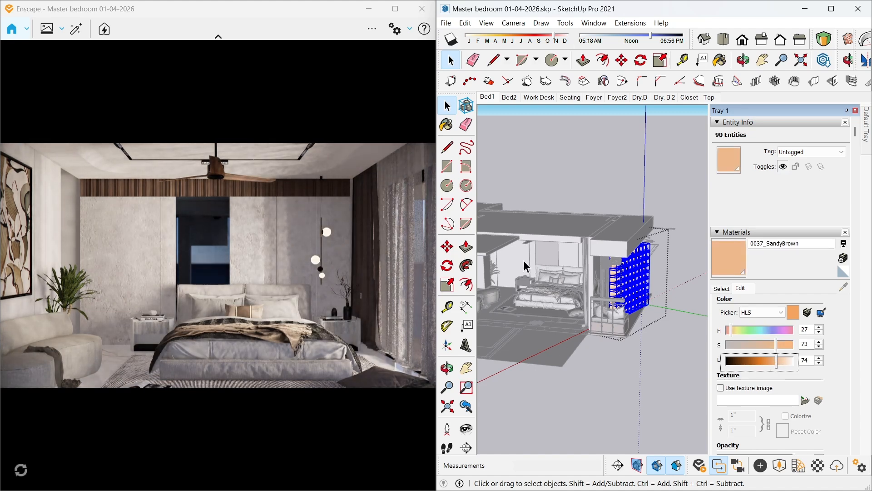
left_click(550, 142)
mouse_move(548, 322)
middle_mouse_down()
mouse_move(619, 301)
mouse_move(595, 314)
middle_mouse_up()
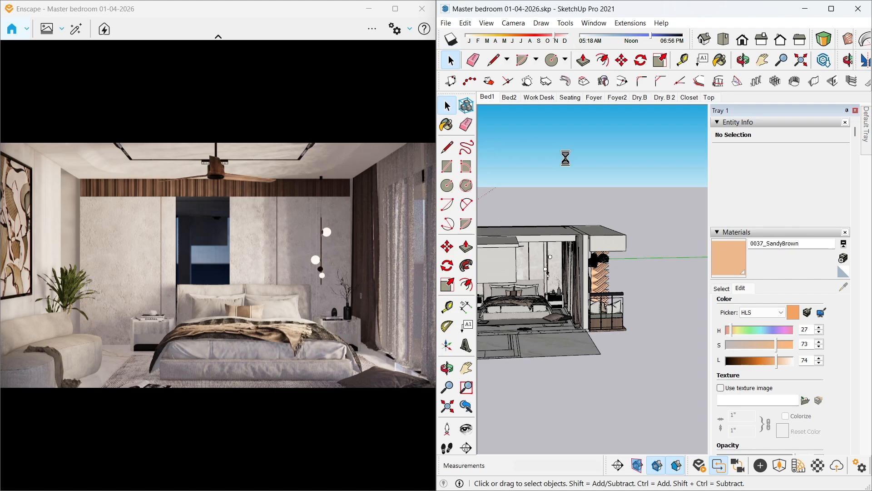
scroll(532, 159, "up", 1)
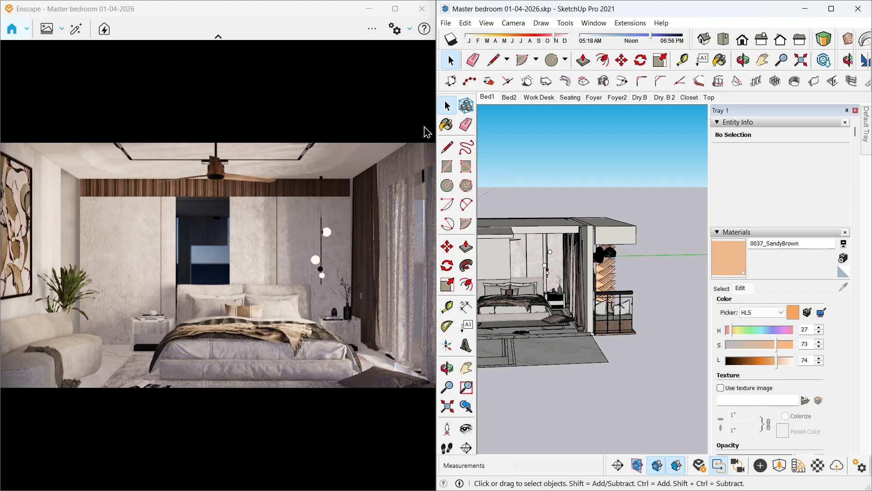
In the visual settings, try Town and Mountains as the horizon source, settle on Urban and rotate the horizon background
left_click(398, 33)
left_click(443, 53)
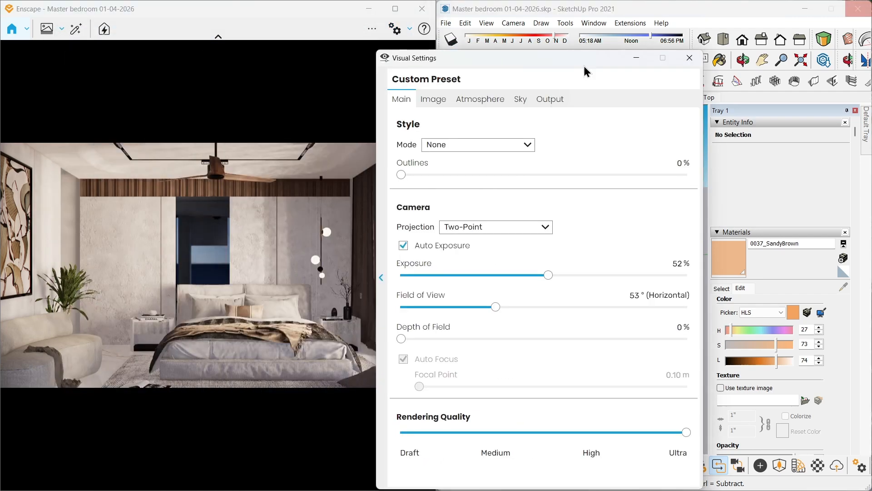
left_click(613, 110)
left_click(581, 183)
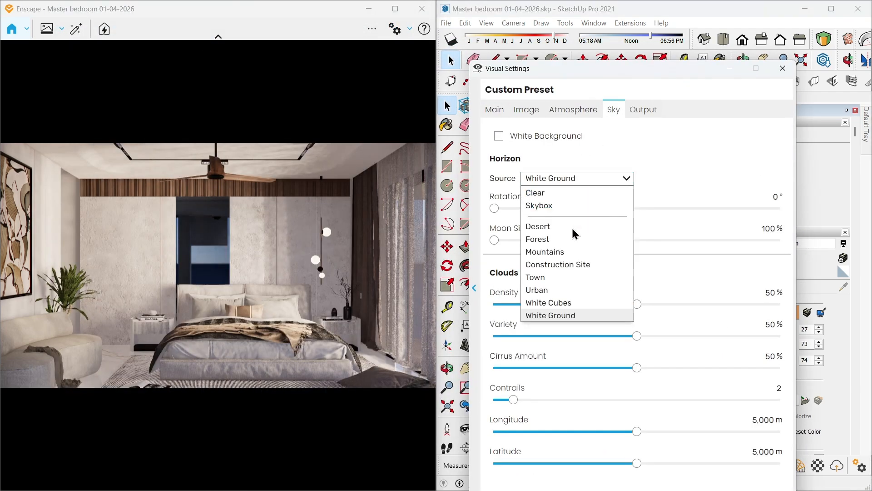
left_click(568, 282)
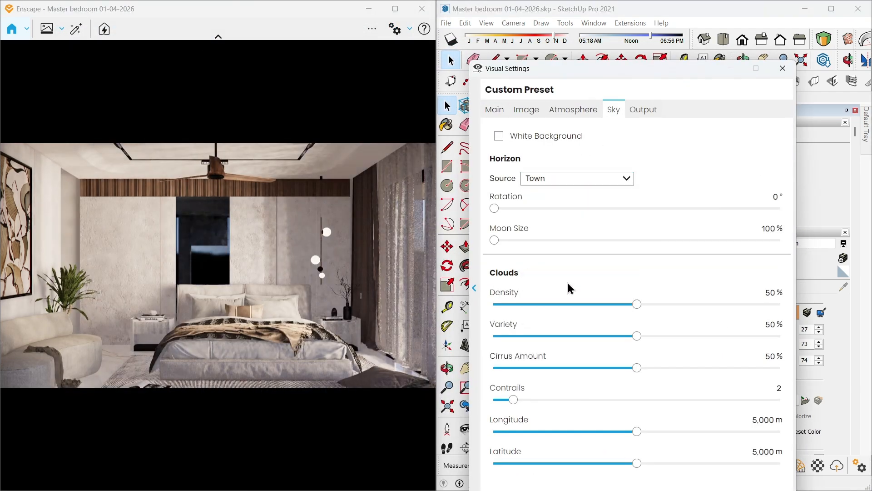
left_click(612, 183)
left_click(590, 248)
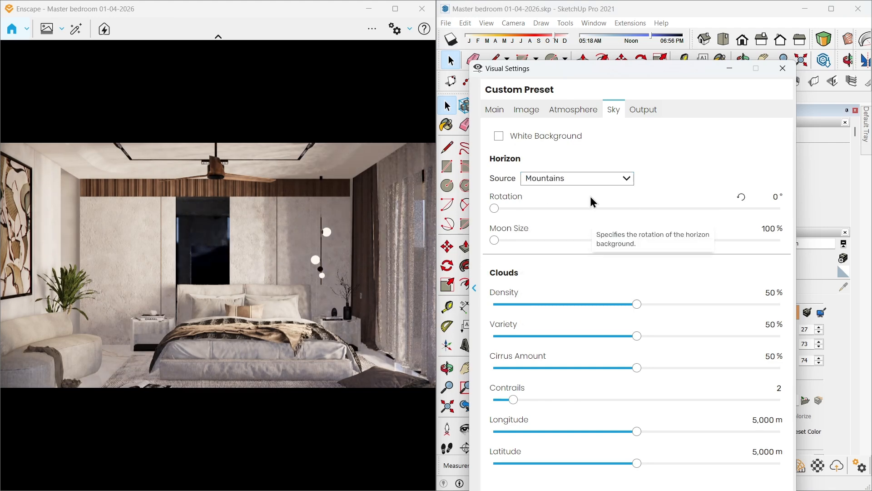
left_click(595, 184)
left_click(579, 292)
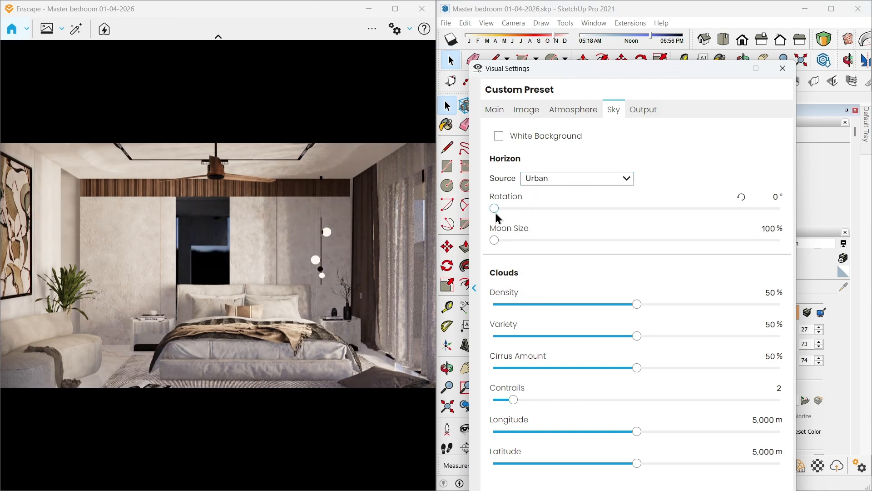
left_click_drag(496, 213, 553, 211)
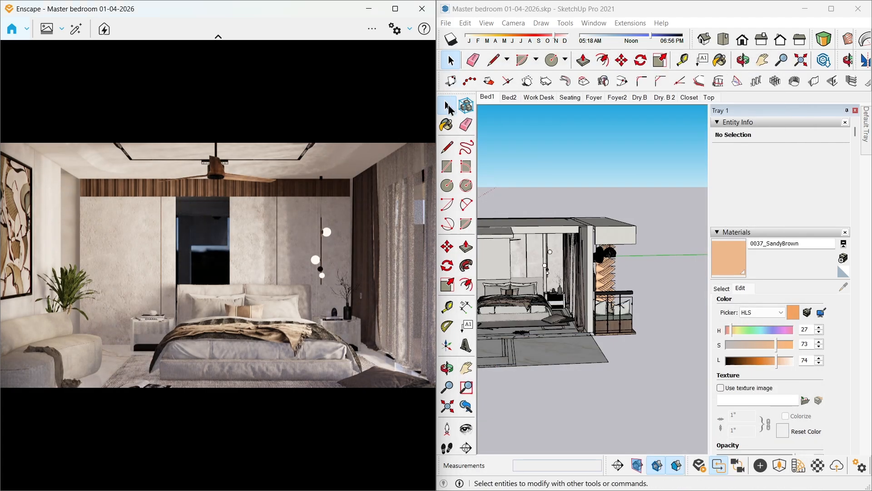
Open the Enscape light objects to light the room corner between the wood-clad wall and the curtain
left_click(574, 143)
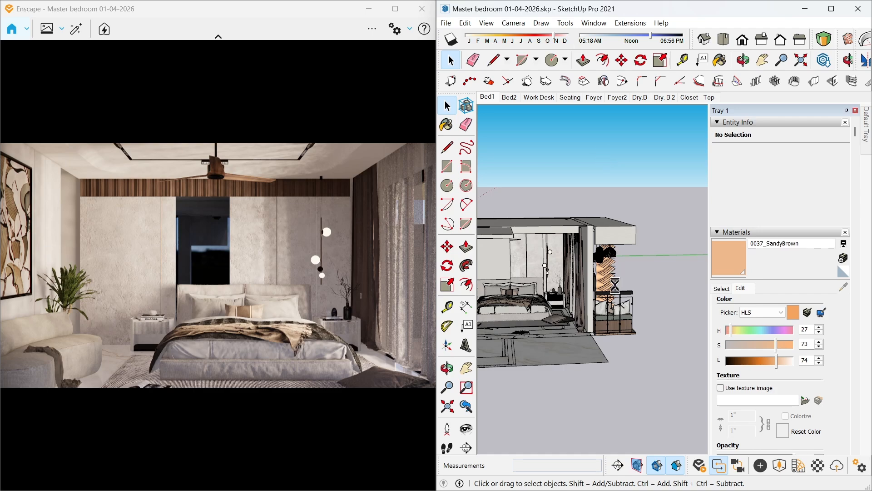
scroll(571, 270, "up", 4)
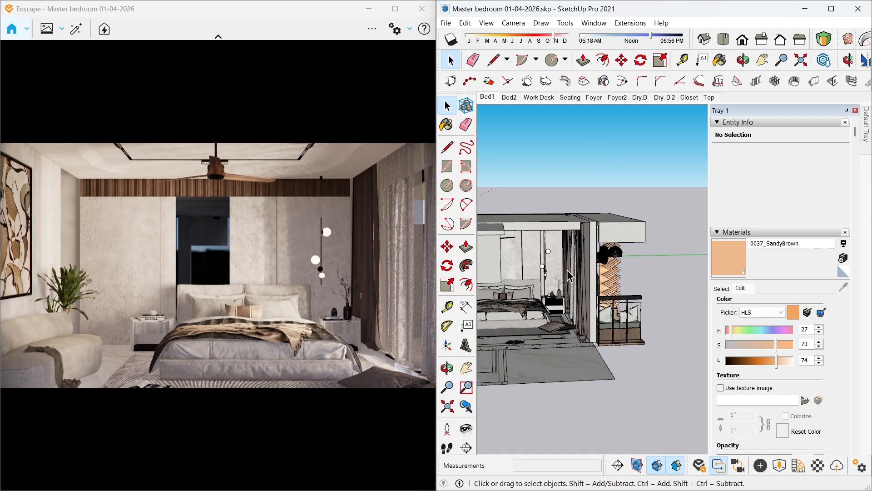
mouse_move(571, 271)
middle_mouse_down()
mouse_move(556, 244)
mouse_move(545, 249)
middle_mouse_up()
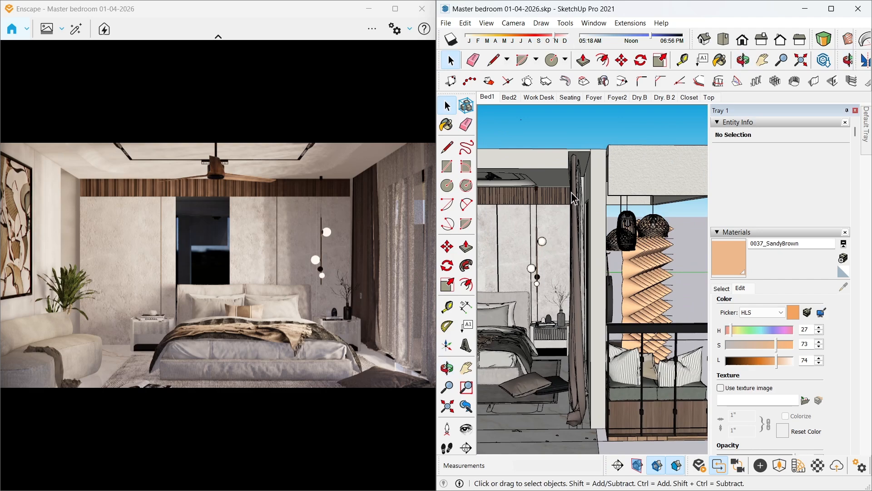
scroll(565, 172, "up", 10)
middle_click_drag(574, 211, 573, 340)
left_click(761, 467)
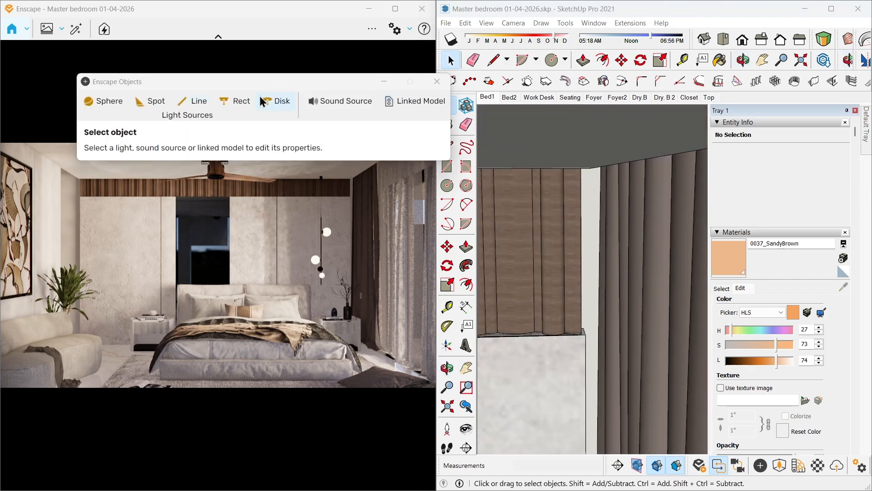
left_click(233, 101)
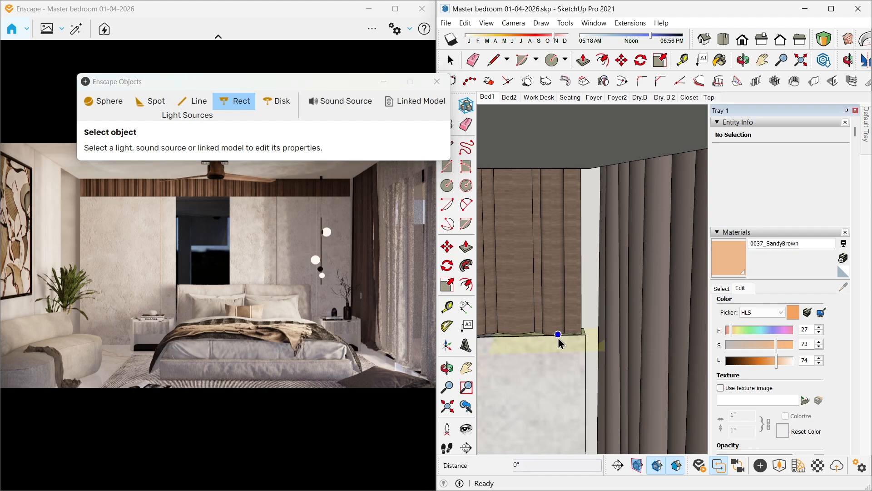
scroll(581, 341, "up", 5)
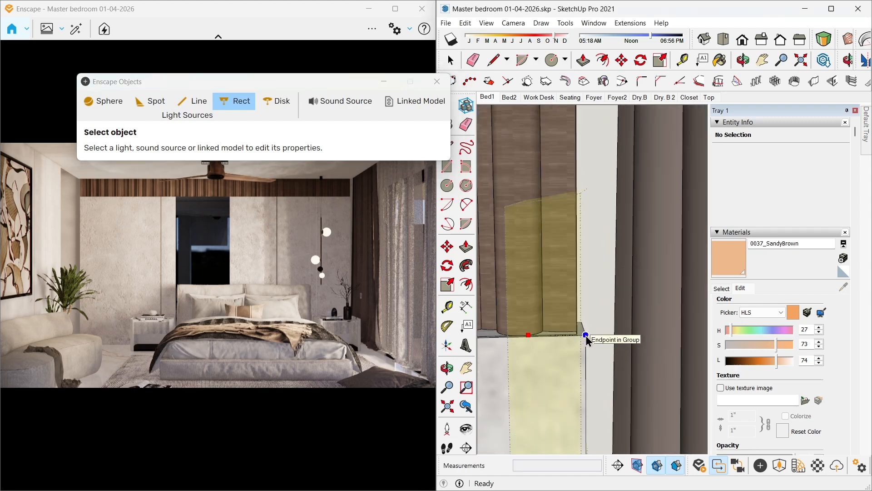
key("space")
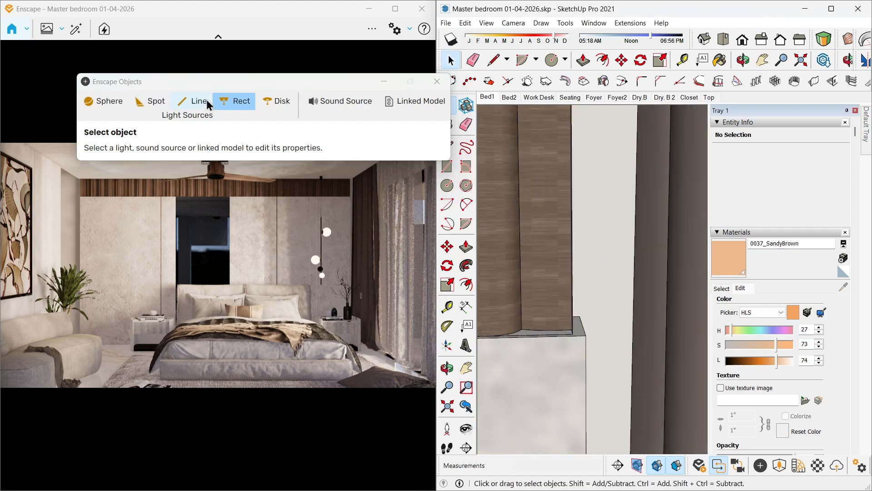
Place a rectangular light at the upper corner of the concrete wall panel beside the curtain, 0.538 m wide and 0.031 m long
left_click(229, 101)
left_click(541, 336)
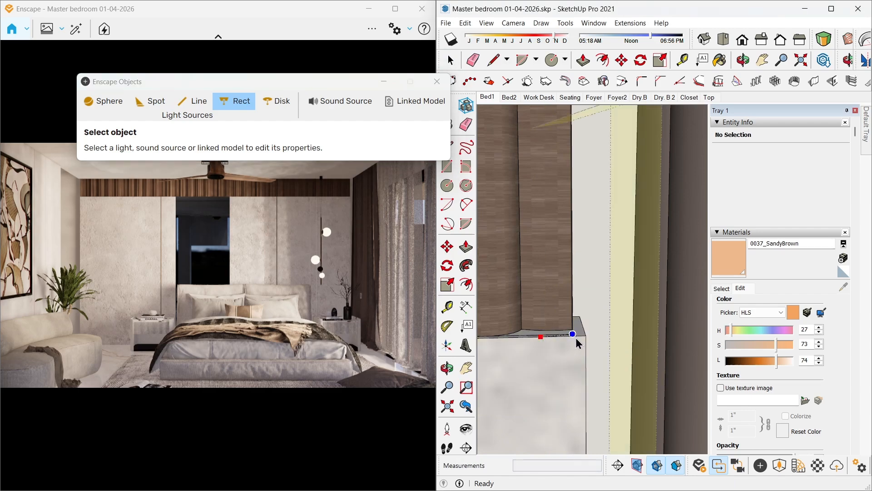
left_click(585, 335)
mouse_move(585, 335)
middle_mouse_down()
mouse_move(571, 318)
mouse_move(603, 321)
mouse_move(614, 359)
middle_mouse_up()
left_click_drag(109, 200, 146, 196)
left_click_drag(108, 228, 86, 228)
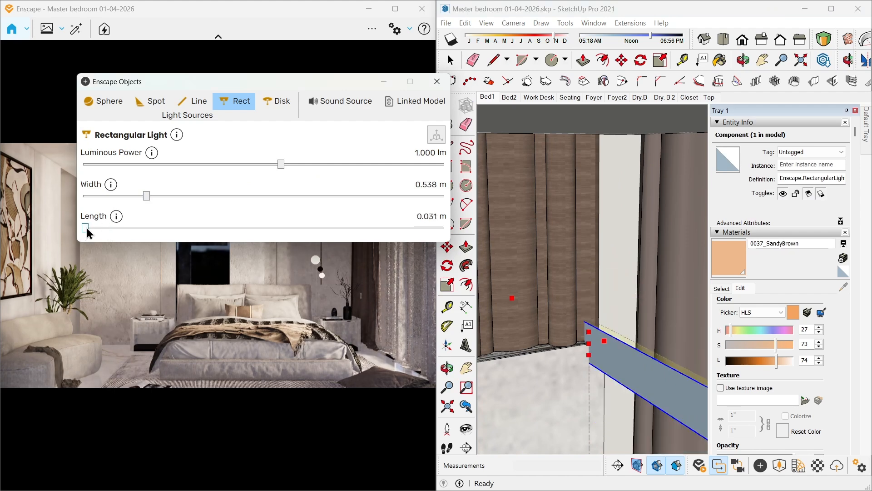
left_click(438, 86)
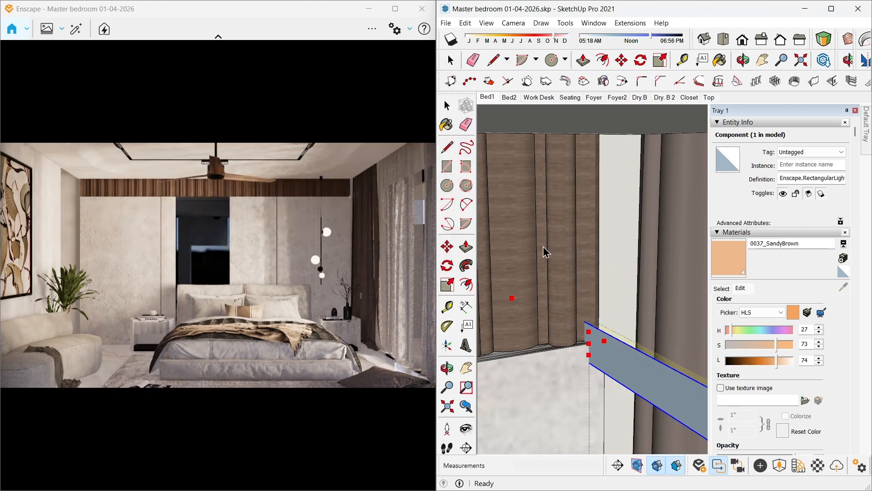
Rotate the rectangular light 30° about the midpoint of its short edge at the wall panel
scroll(545, 253, "down", 1)
scroll(614, 363, "up", 4)
mouse_move(615, 364)
middle_mouse_down()
mouse_move(581, 346)
mouse_move(551, 305)
middle_mouse_up()
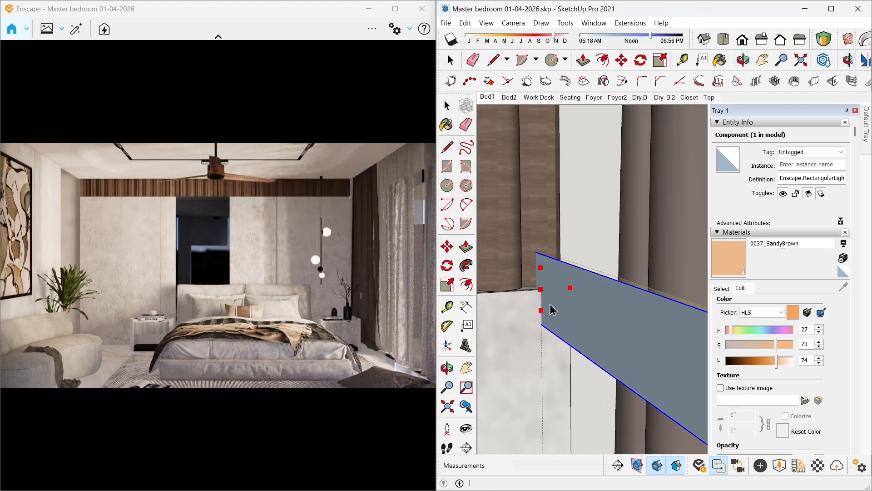
key("q")
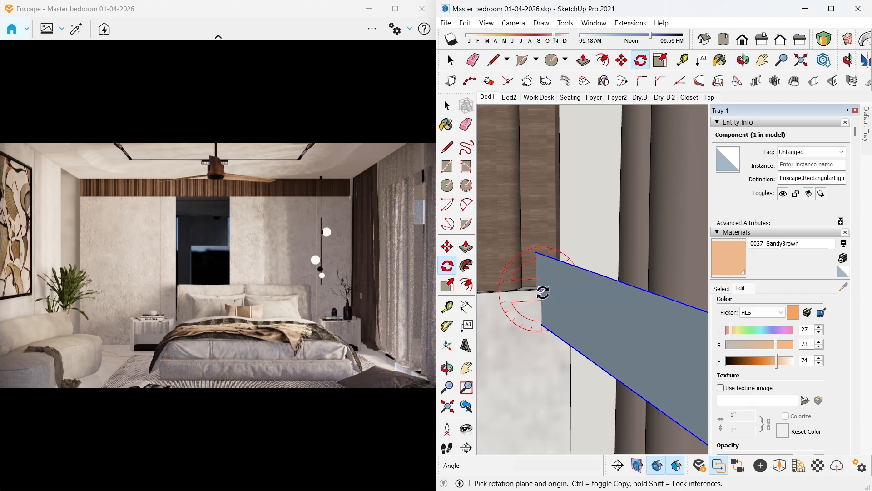
left_click(541, 289)
left_click(542, 337)
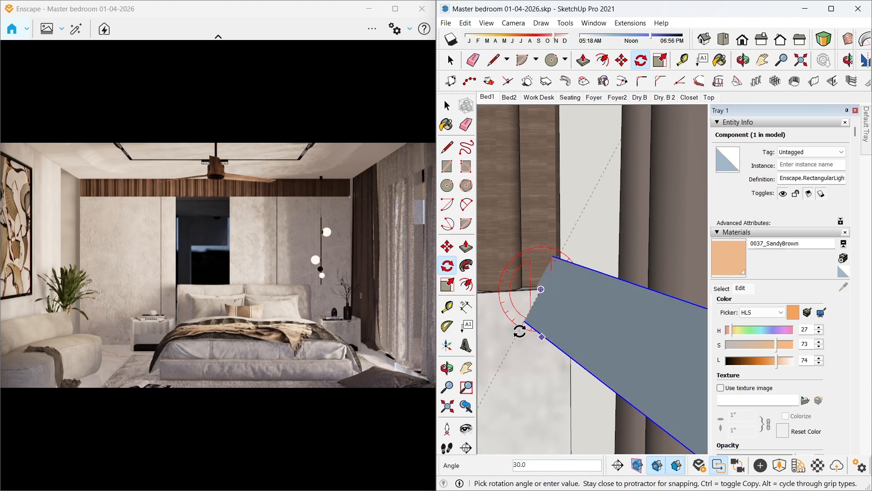
left_click(519, 333)
key("space")
Paint the rectangular light with the 0037_SandyBrown color
left_click(739, 262)
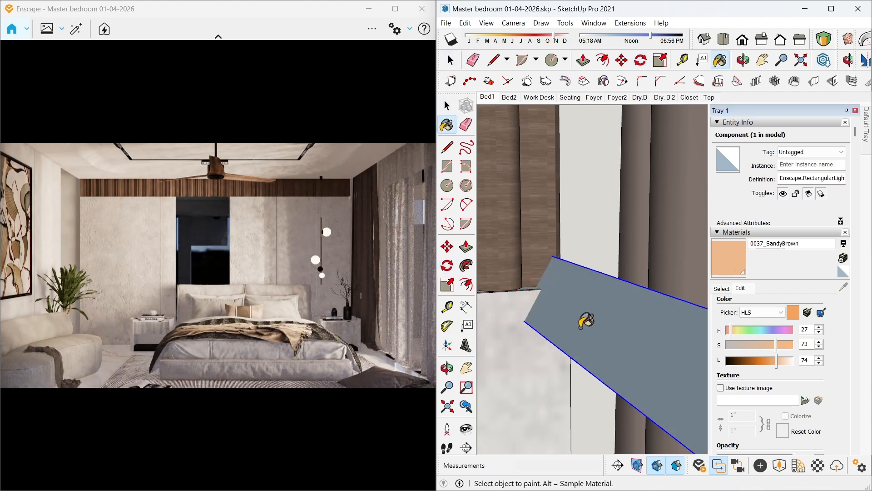
left_click(576, 314)
mouse_move(576, 295)
middle_mouse_down()
mouse_move(577, 356)
mouse_move(620, 349)
mouse_move(616, 357)
middle_mouse_up()
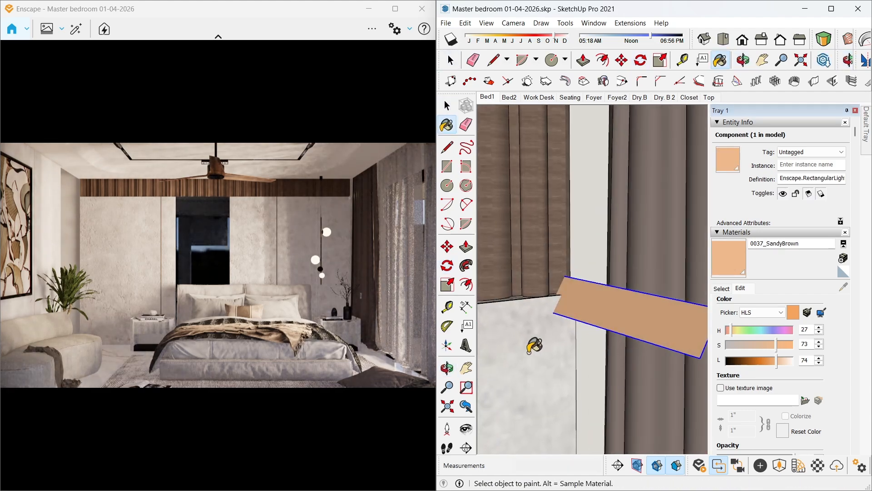
Move the rectangular light about 1' 3 1/4" away from the wall panel toward the curtain
scroll(533, 345, "down", 2)
key("m")
left_click(517, 377)
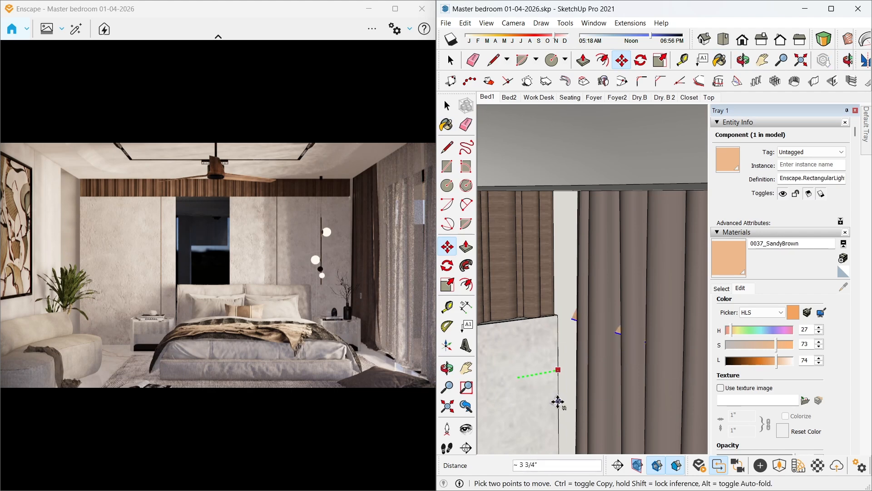
left_click(701, 436)
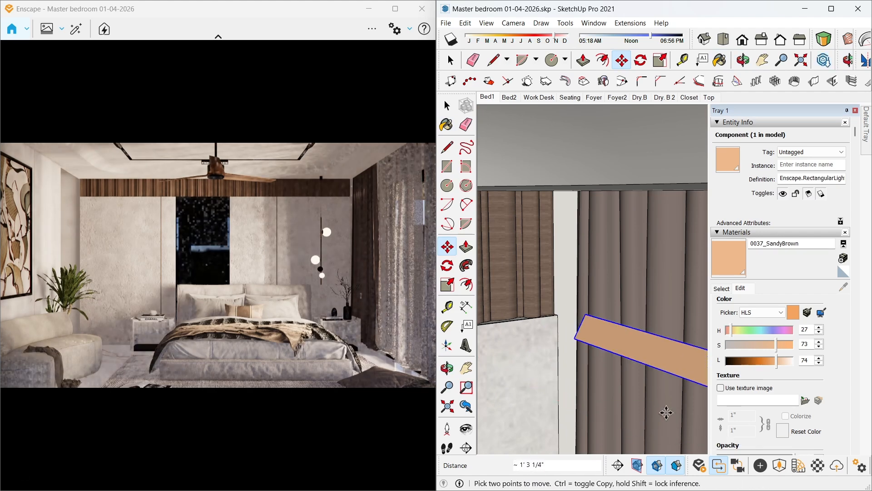
middle_click_drag(571, 311, 521, 307)
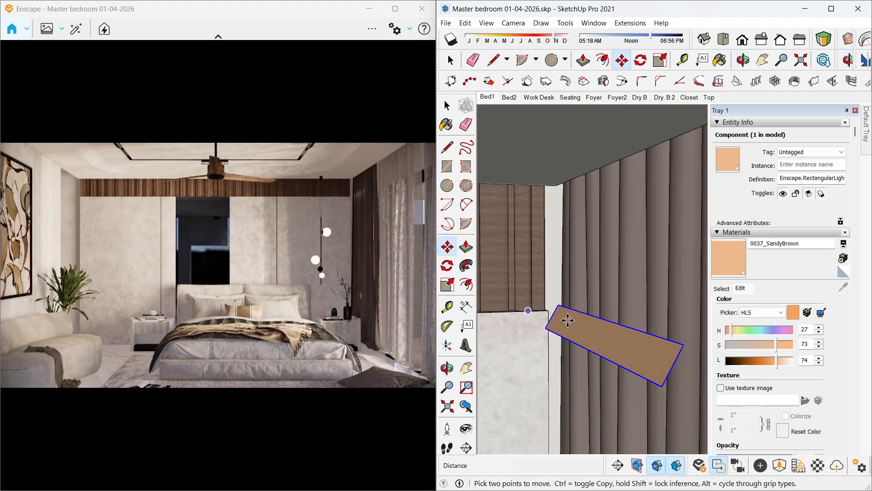
middle_click_drag(588, 350, 569, 321)
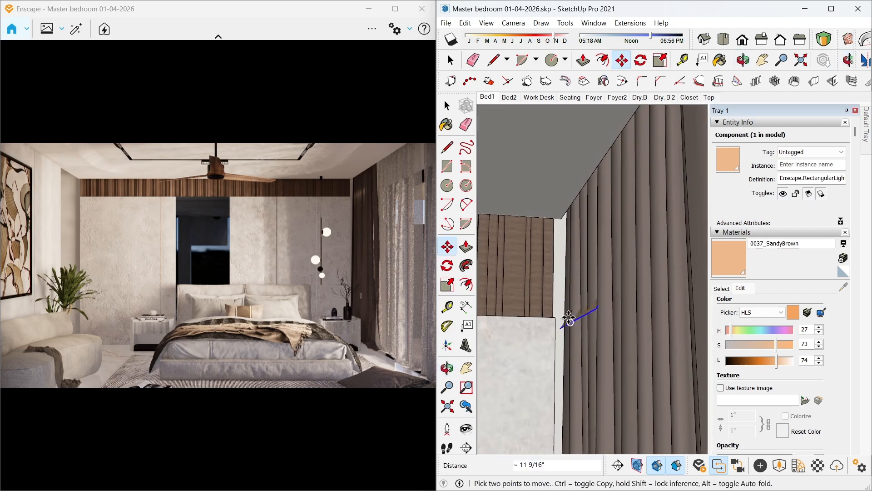
Move the rectangular light up to the ceiling edge above the sheer curtain
left_click(569, 321)
scroll(570, 320, "down", 3)
scroll(619, 224, "up", 2)
scroll(639, 209, "up", 5)
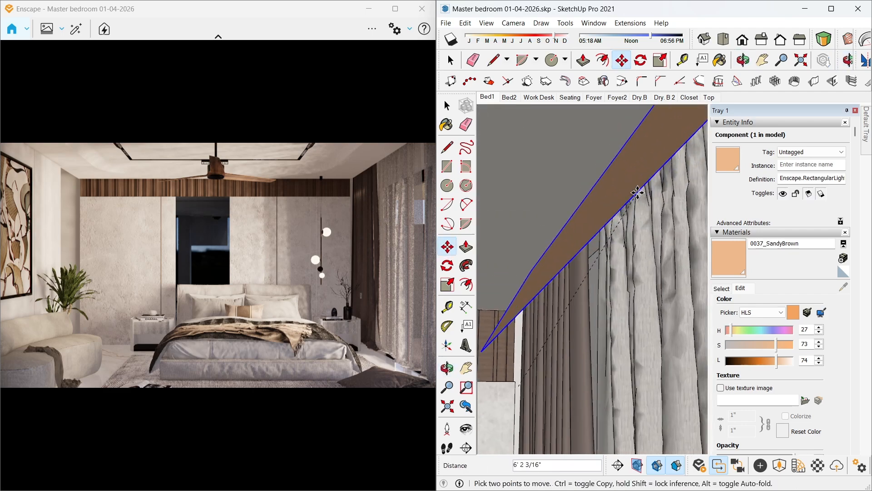
left_click(622, 155)
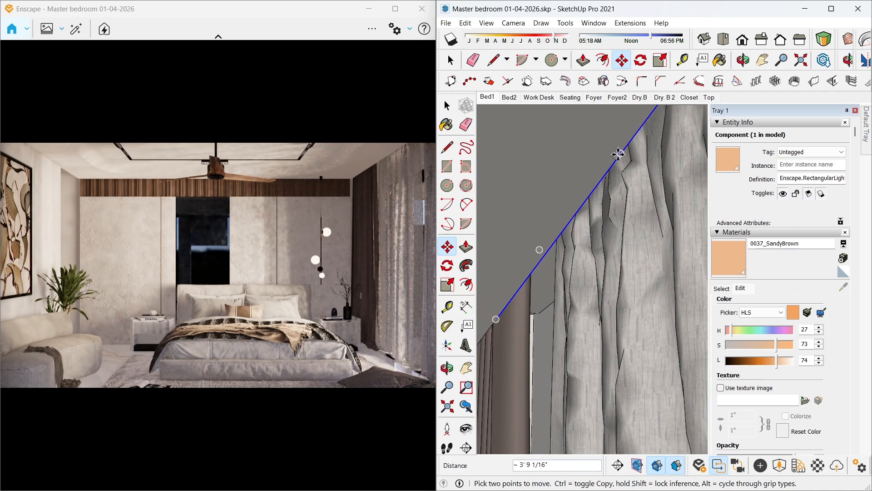
Move the rectangular light about 6' 6 5/8" along the ceiling edge to the corner at the wood-clad wall
scroll(578, 259, "down", 5)
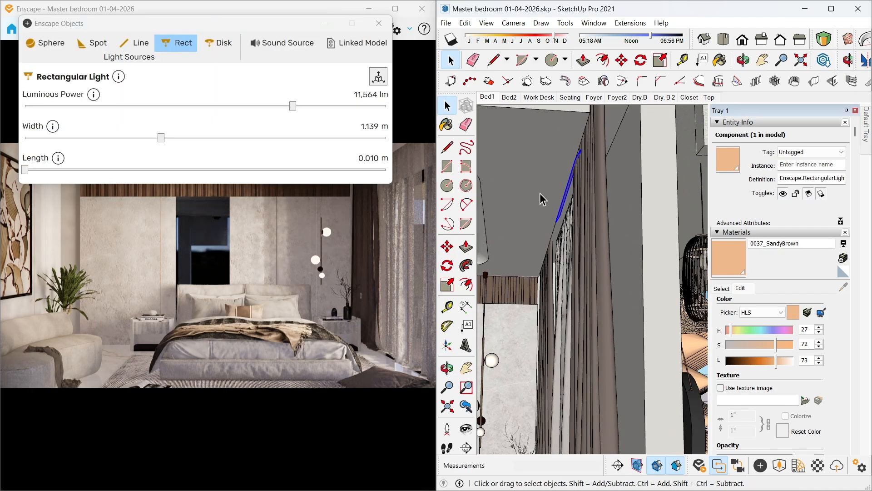
key("m")
left_click(549, 183)
scroll(528, 251, "up", 2)
scroll(532, 256, "up", 1)
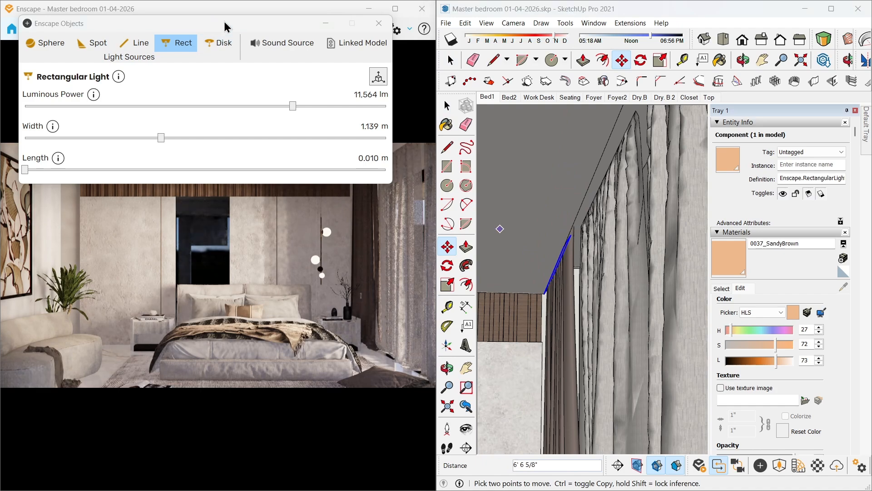
mouse_move(224, 25)
left_mouse_down()
mouse_move(679, 29)
mouse_move(343, 79)
mouse_move(217, 74)
left_mouse_up()
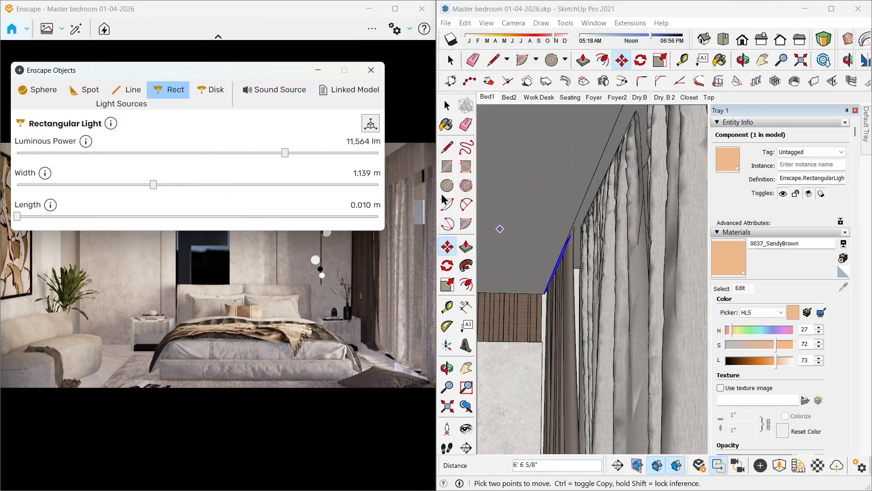
Copy the rectangular light along the curtain's ceiling edge, spaced about 3', and multiply it into a *6 array
left_click(527, 269)
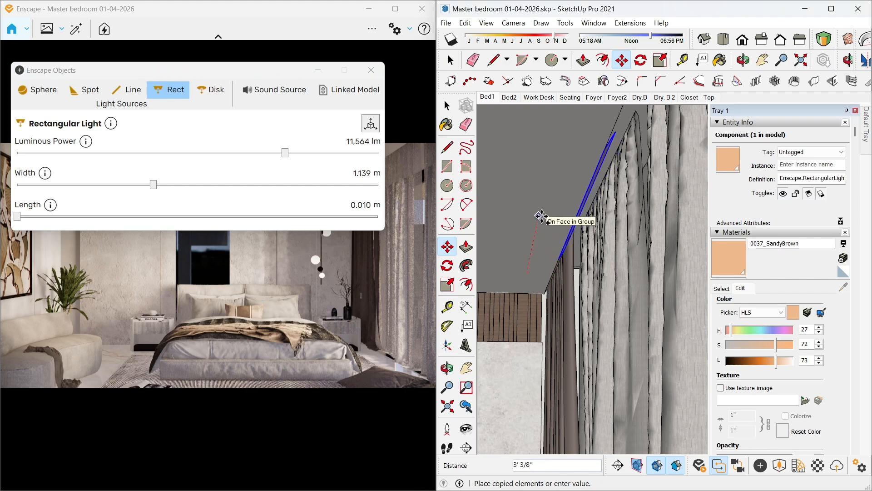
type("*")
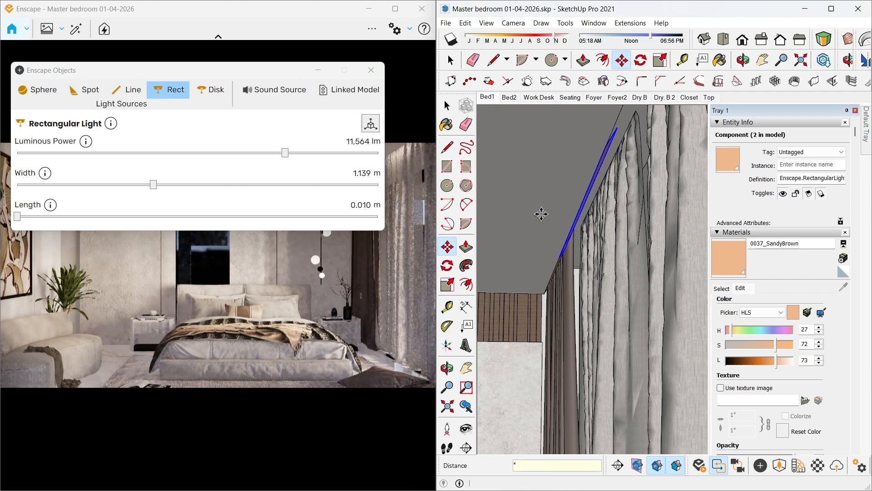
type("6")
key("Return")
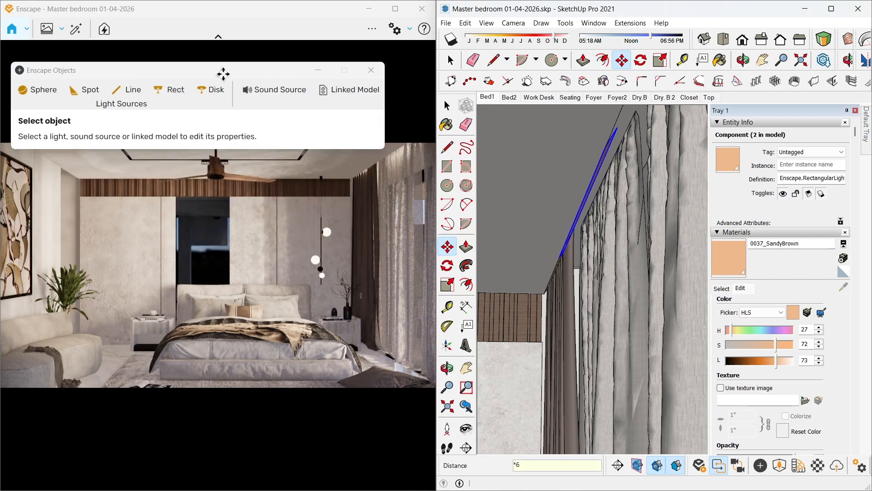
Raise the arrayed rectangular lights' luminous power to slightly over 15,000 lm, close the light settings and restore the Bed1 scene
left_click(448, 106)
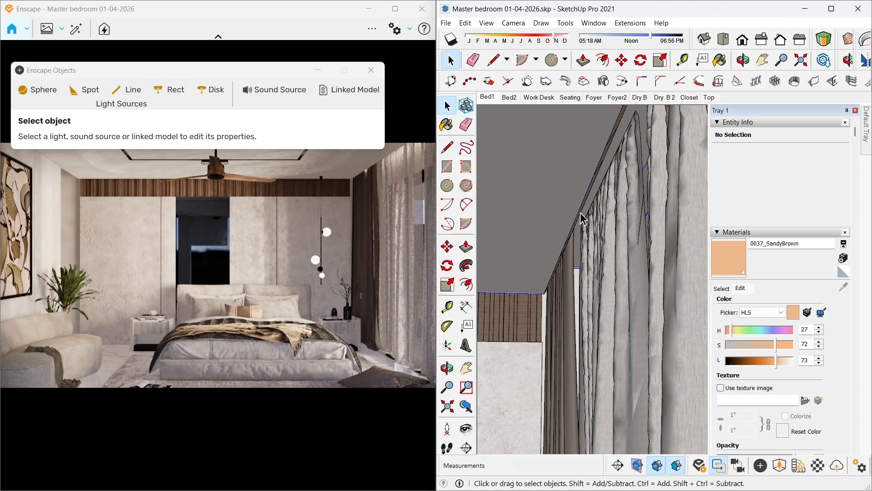
left_click(582, 219)
scroll(573, 239, "up", 3)
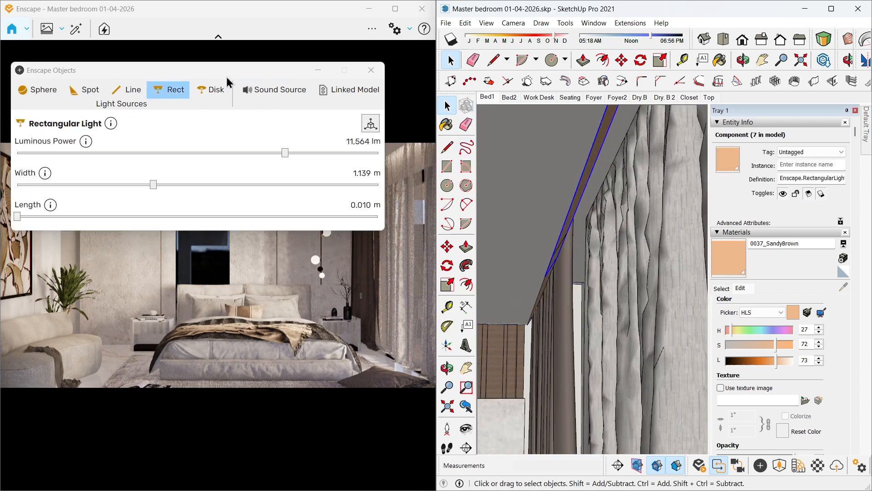
left_click_drag(227, 78, 671, 133)
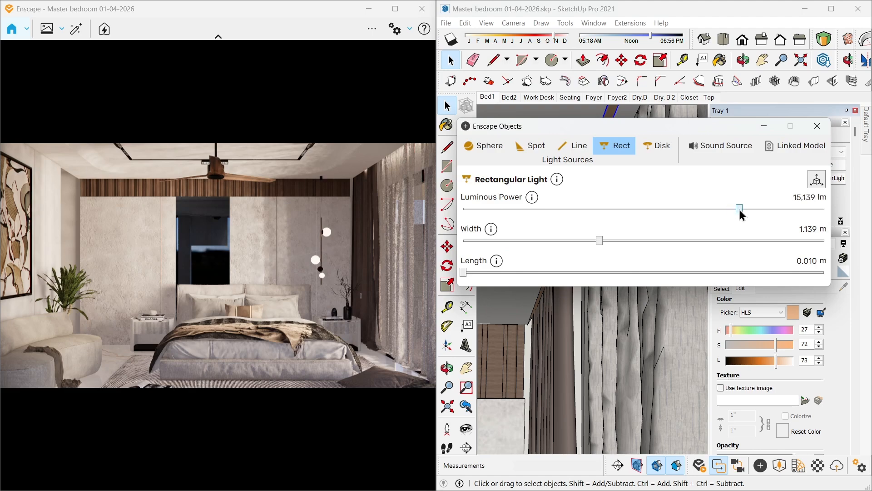
left_click(817, 126)
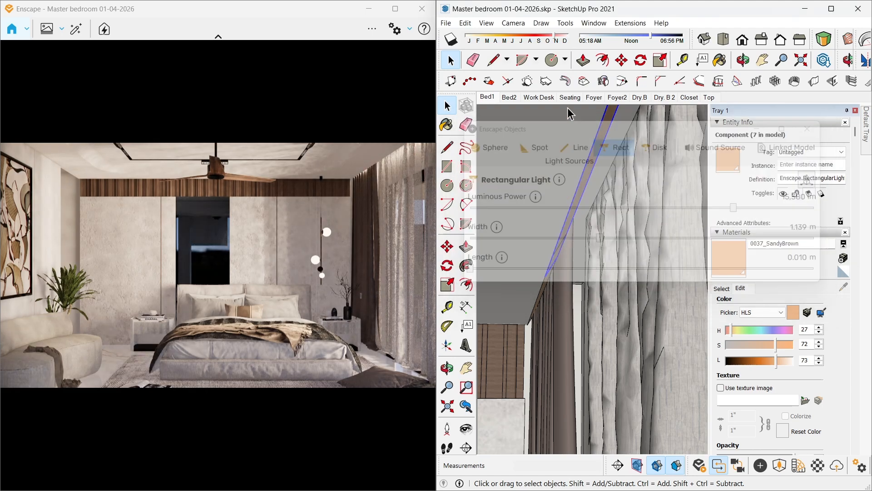
left_click(487, 98)
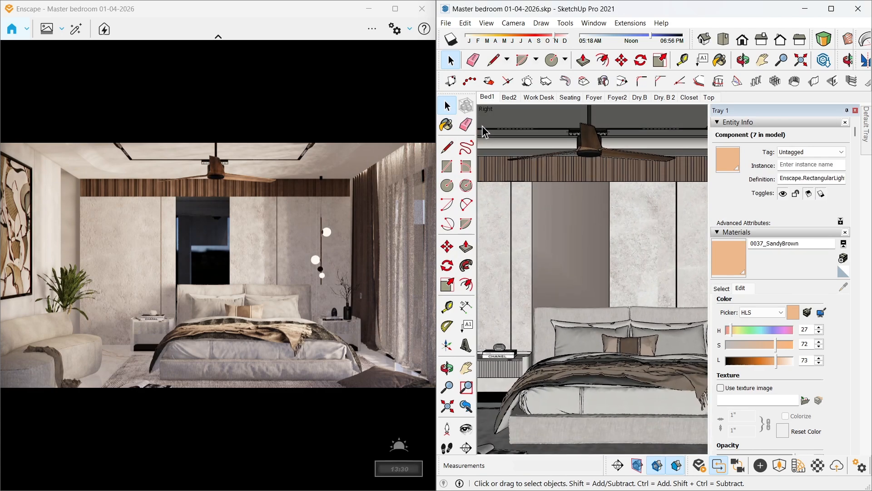
Lower the balcony spotlight's luminous intensity to 19,621 cd, then close the light settings and leave the group
mouse_move(537, 284)
middle_mouse_down()
mouse_move(535, 292)
mouse_move(662, 301)
middle_mouse_up()
scroll(572, 272, "up", 3)
mouse_move(571, 271)
middle_mouse_down()
mouse_move(548, 287)
mouse_move(607, 263)
mouse_move(597, 284)
mouse_move(624, 289)
middle_mouse_up()
scroll(608, 263, "down", 3)
scroll(533, 250, "down", 2)
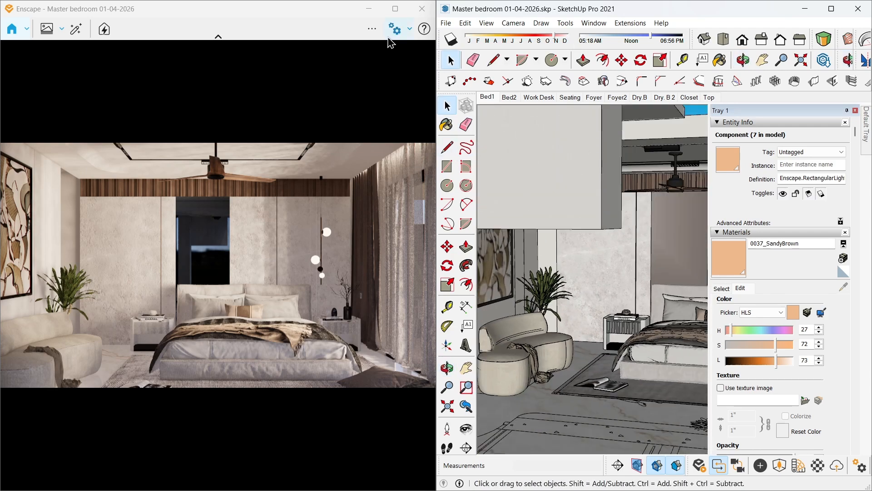
middle_click_drag(582, 288, 508, 277)
scroll(508, 277, "down", 3)
left_click(676, 247)
double_click(676, 247)
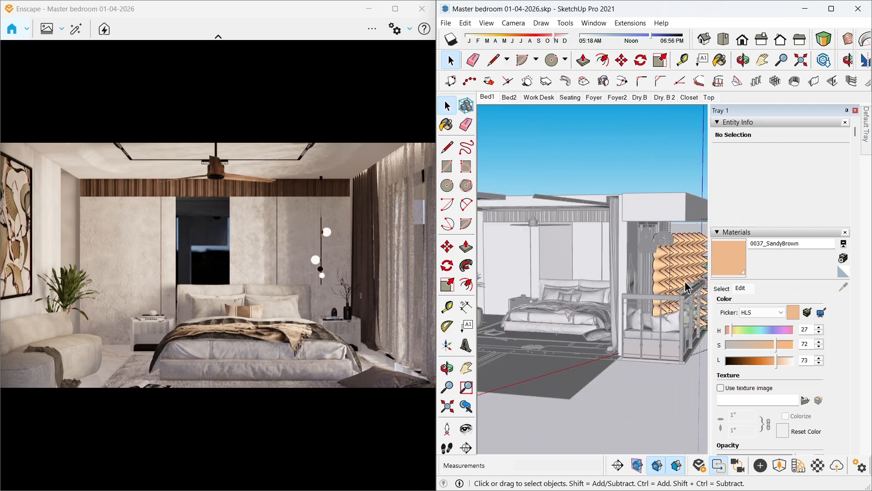
left_click(761, 465)
left_click(680, 258)
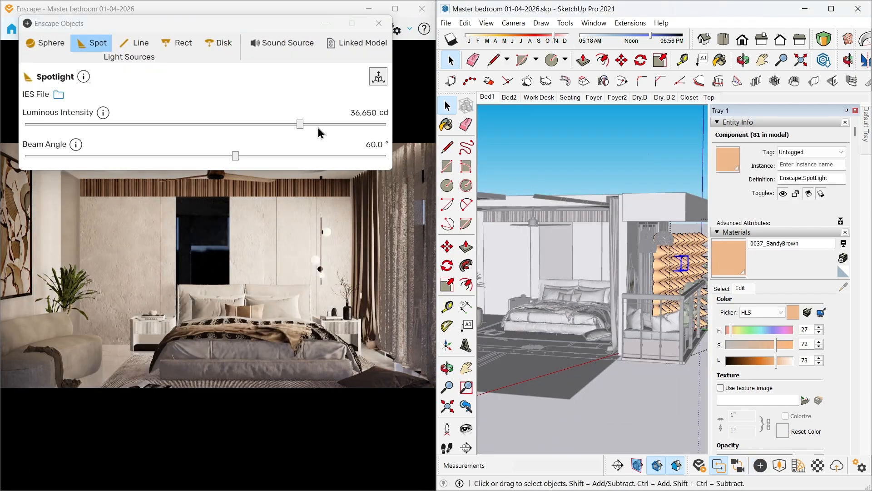
left_click_drag(300, 124, 284, 125)
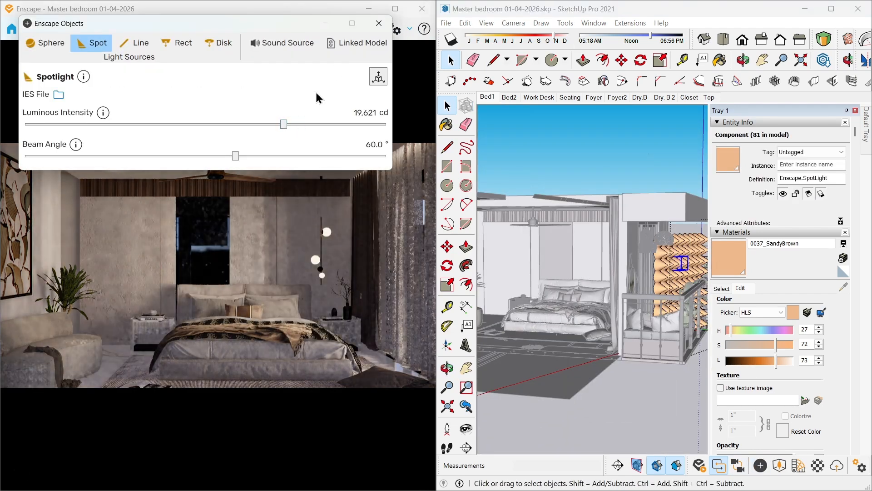
left_click(379, 23)
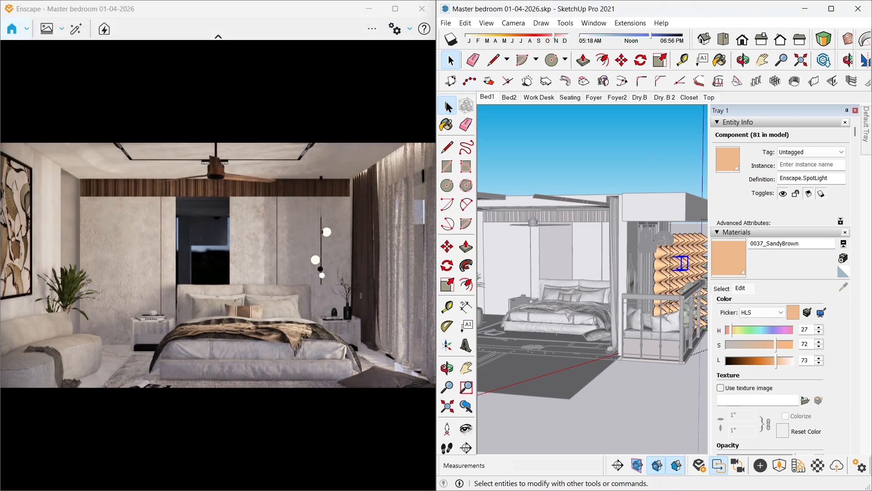
left_click(553, 146)
Open the Enscape visual settings and raise the camera exposure to 54%
left_click(395, 29)
left_click(436, 50)
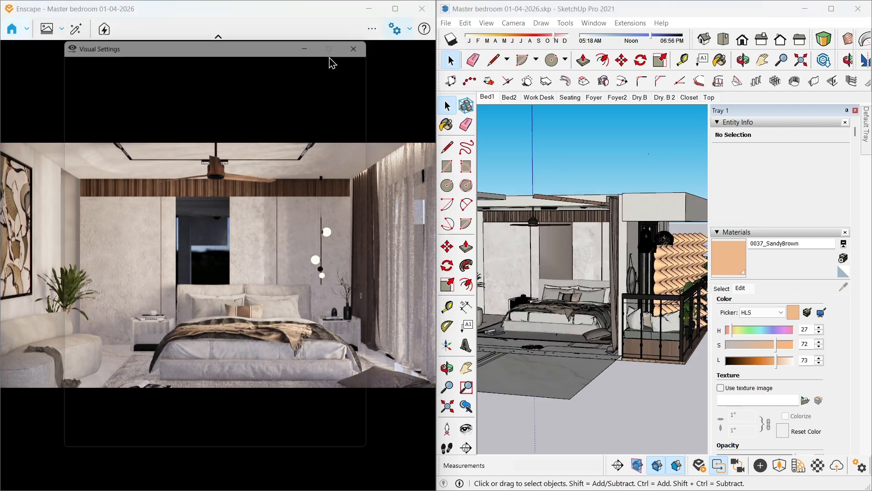
left_click_drag(256, 36, 623, 50)
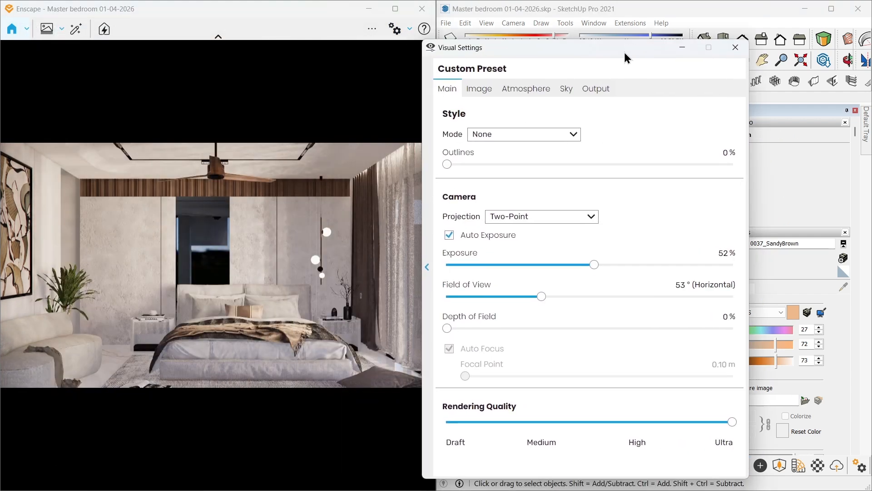
left_click(522, 93)
left_click(567, 91)
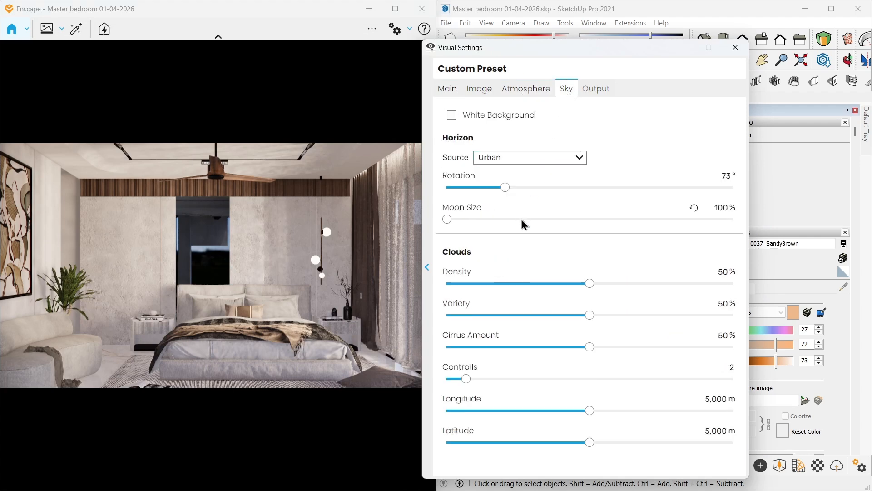
left_click(489, 86)
left_click(447, 89)
left_click_drag(607, 267, 590, 266)
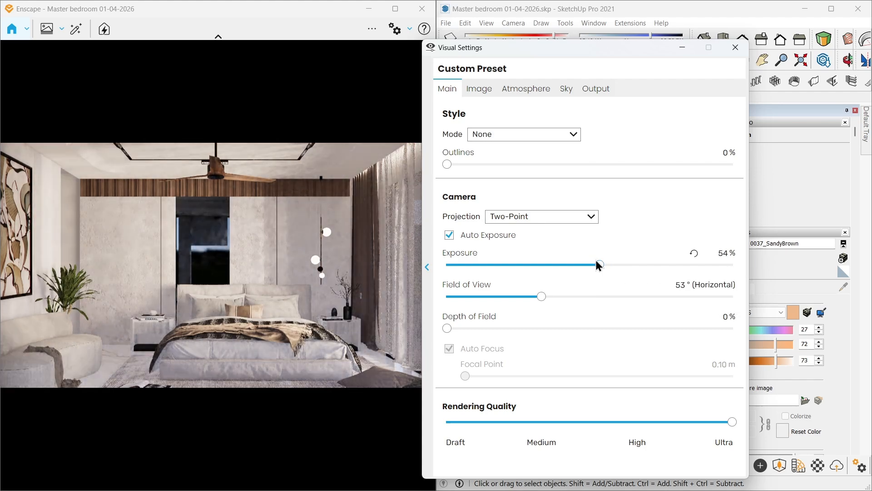
Set the image corrections to highlights -53%, shadows 6%, saturation 96% and color temperature 5,907 K
left_click(487, 91)
left_click_drag(598, 165, 540, 171)
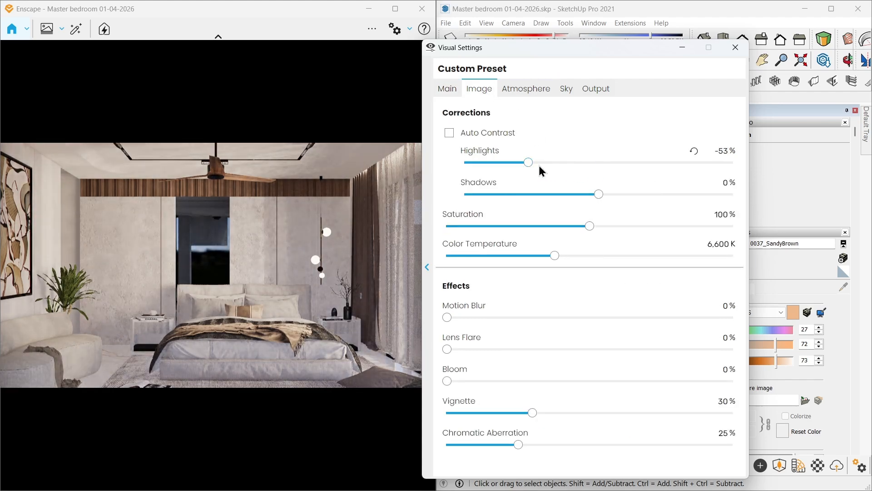
left_click_drag(599, 194, 589, 235)
left_click(541, 256)
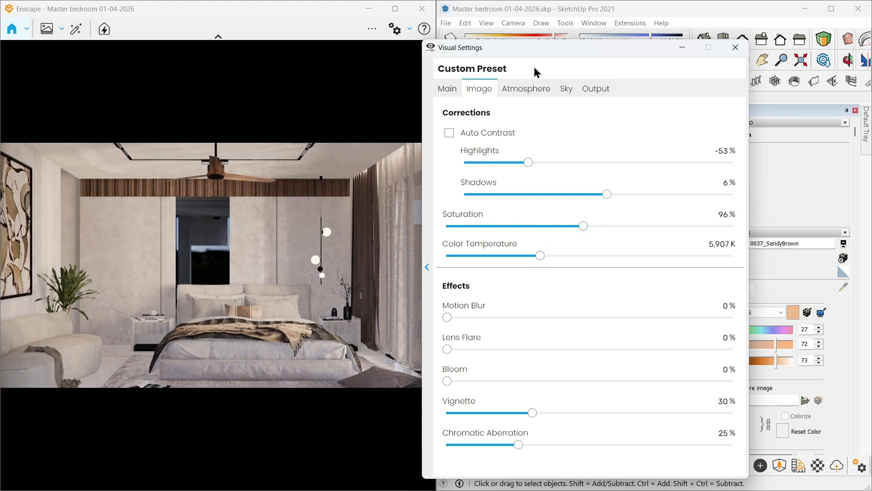
Set the sun brightness to 13% and the camera exposure to 57%
left_click(525, 91)
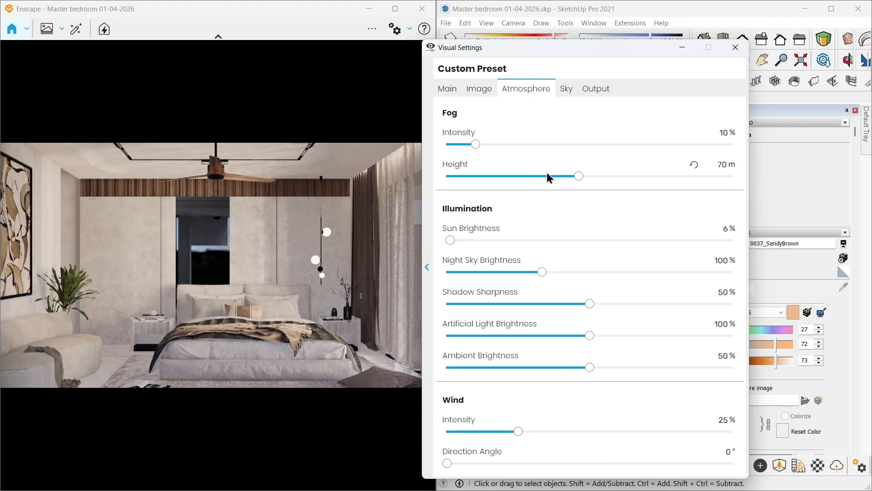
left_click_drag(452, 237, 455, 240)
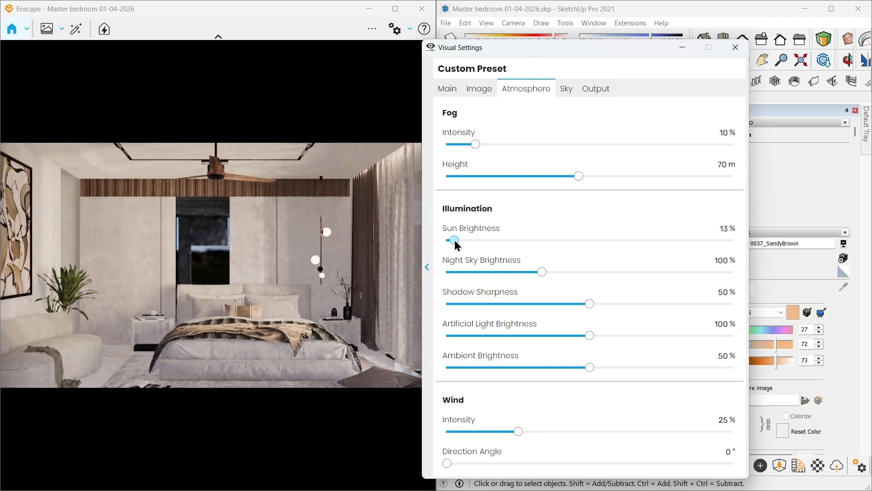
left_click(568, 91)
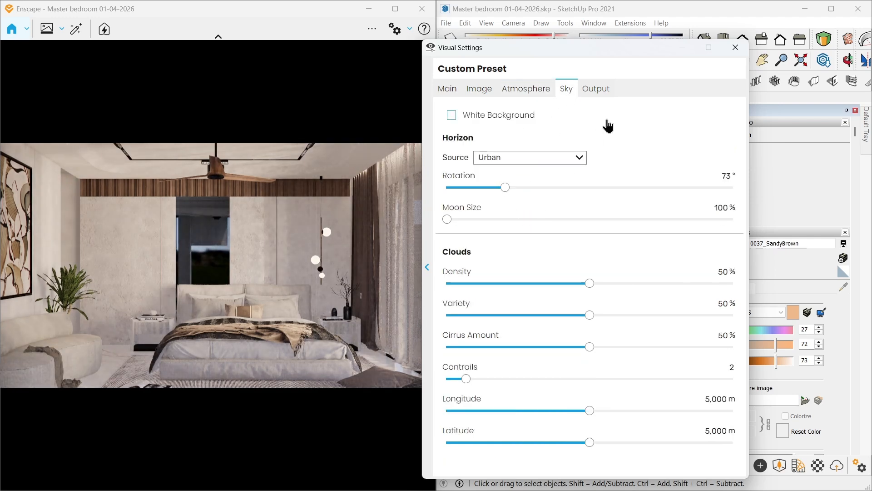
left_click(446, 90)
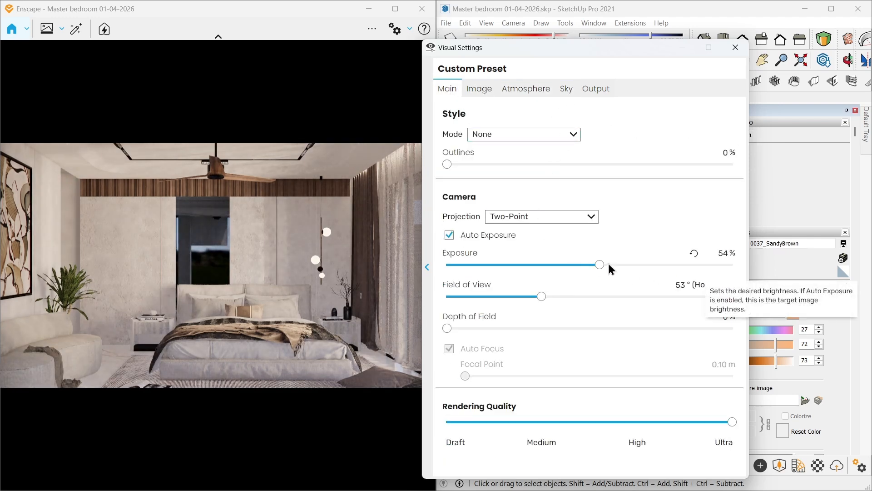
left_click_drag(600, 268, 609, 268)
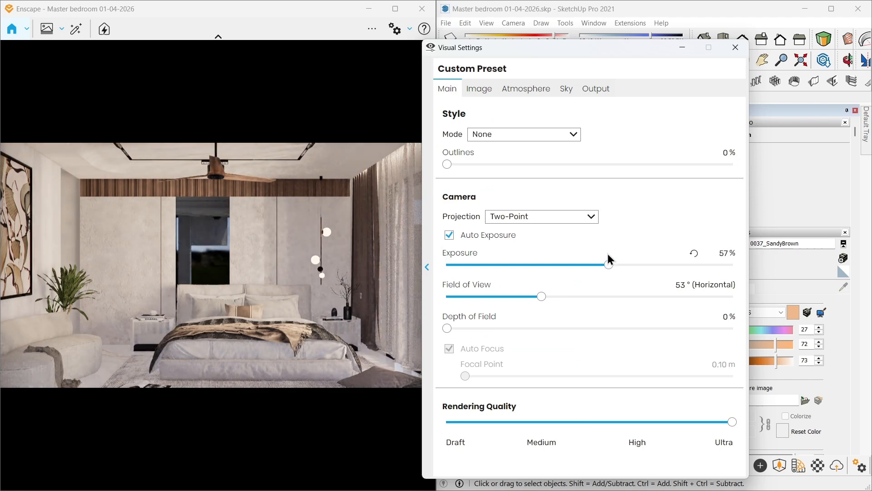
Set the output resolution to Ultra HD and close the visual settings
left_click(592, 93)
left_click(537, 133)
left_click(538, 201)
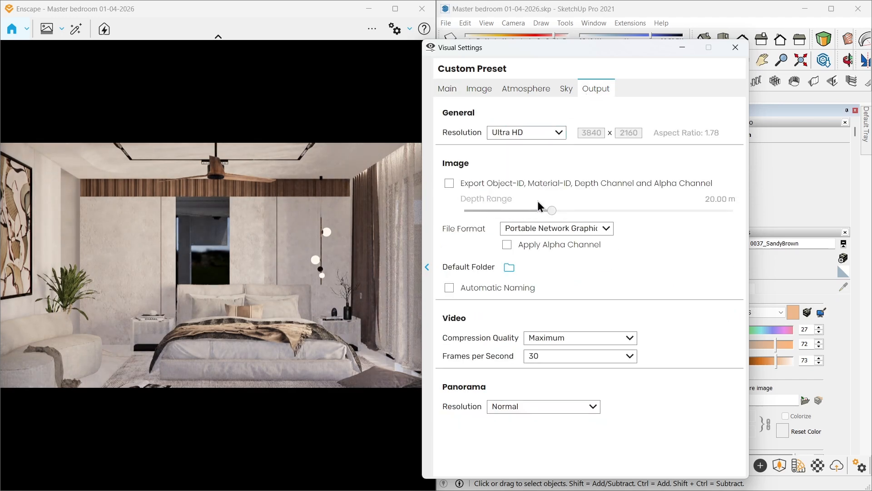
left_click(734, 48)
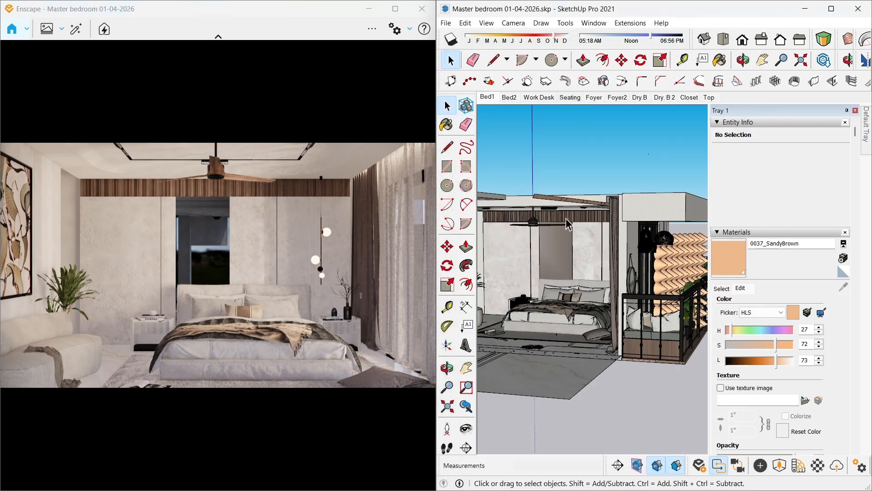
Raise the balcony spotlight's luminous intensity to 24,587 cd and close the light settings
left_click(719, 467)
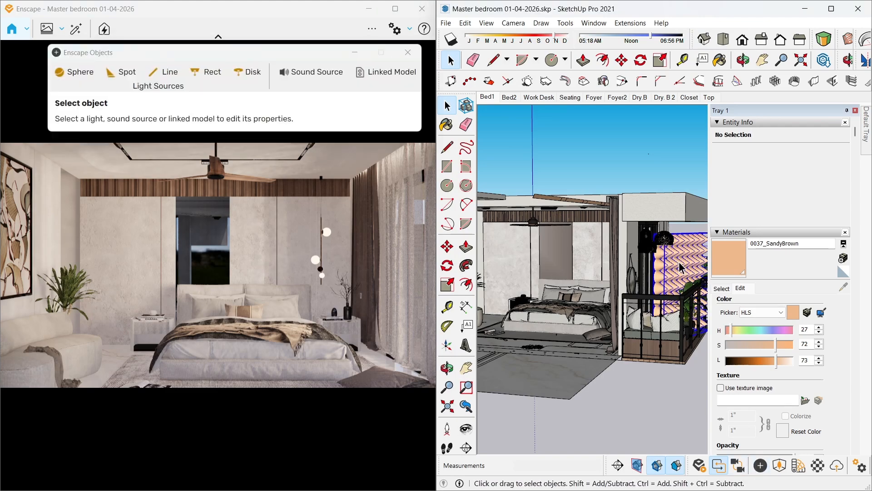
left_click(680, 266)
left_click(677, 265)
left_click_drag(312, 153, 323, 151)
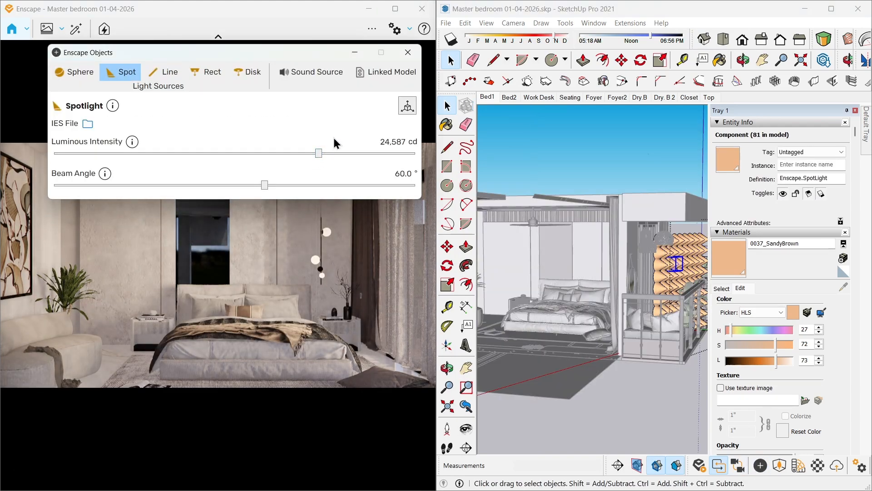
left_click(408, 52)
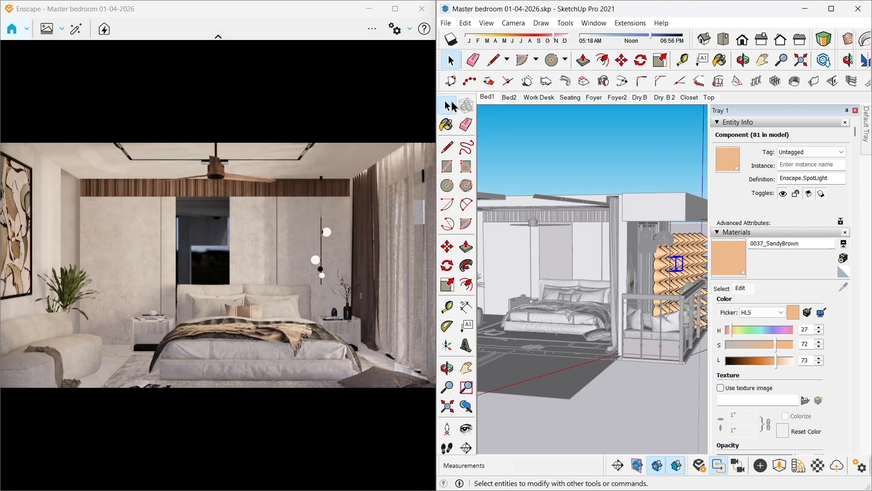
Raise the image shadows to 22%, lower the camera exposure slightly and close the visual settings
left_click(395, 29)
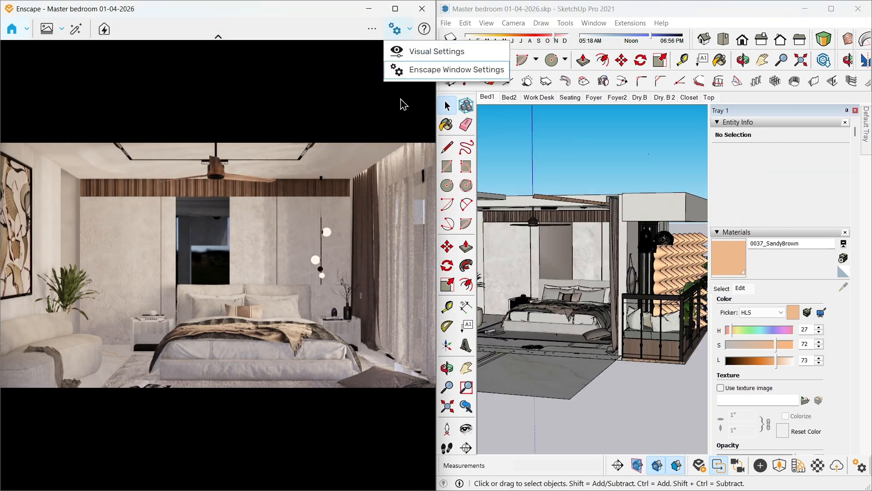
left_click(427, 52)
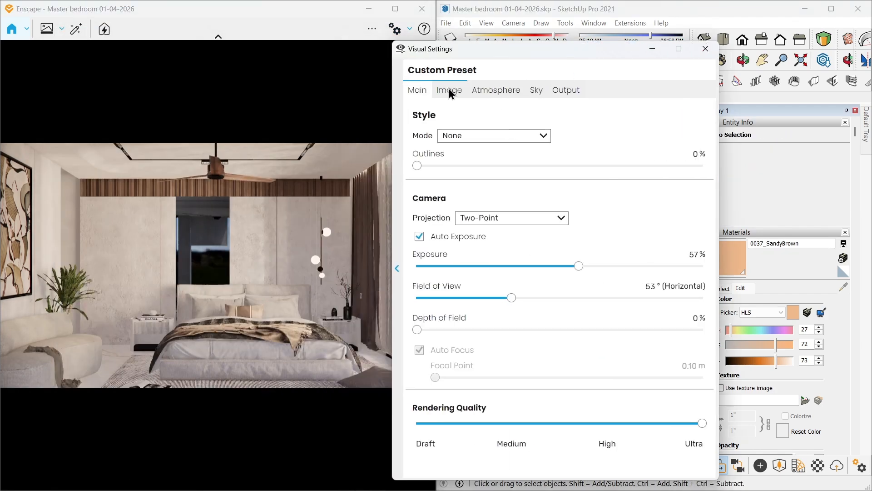
left_click(449, 91)
left_click_drag(578, 202, 603, 203)
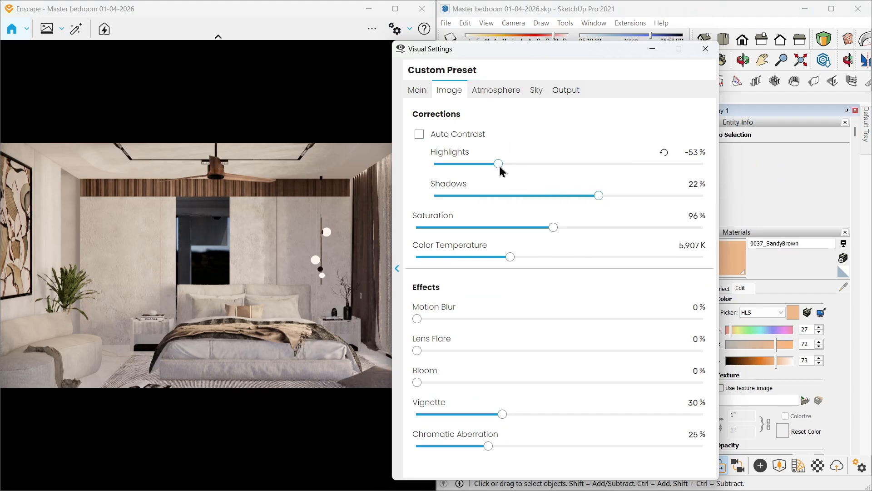
left_click(418, 89)
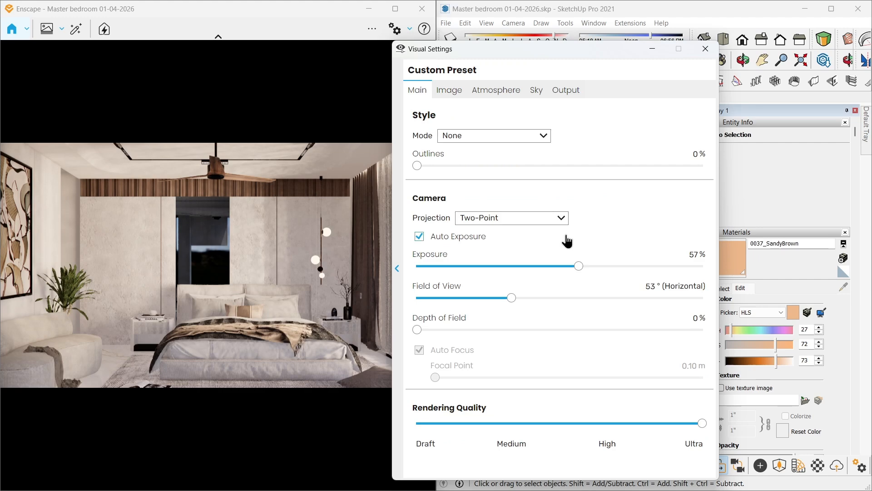
left_click_drag(579, 267, 573, 268)
left_click(706, 50)
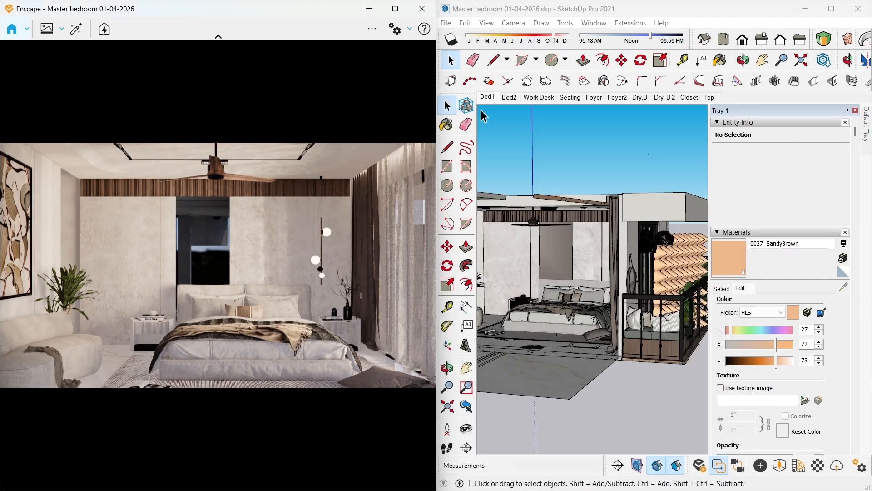
Export the current Enscape bedroom view as a rendered image
left_click(408, 29)
left_click(372, 29)
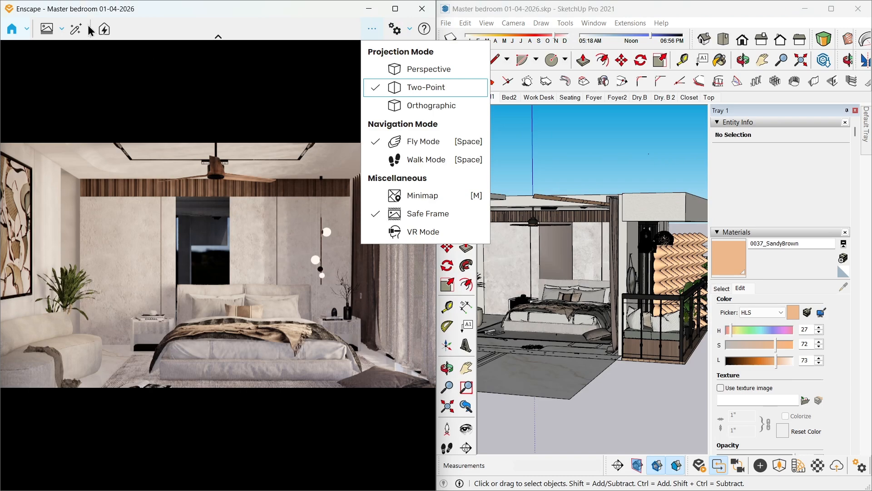
left_click(48, 28)
left_click(47, 28)
left_click(65, 68)
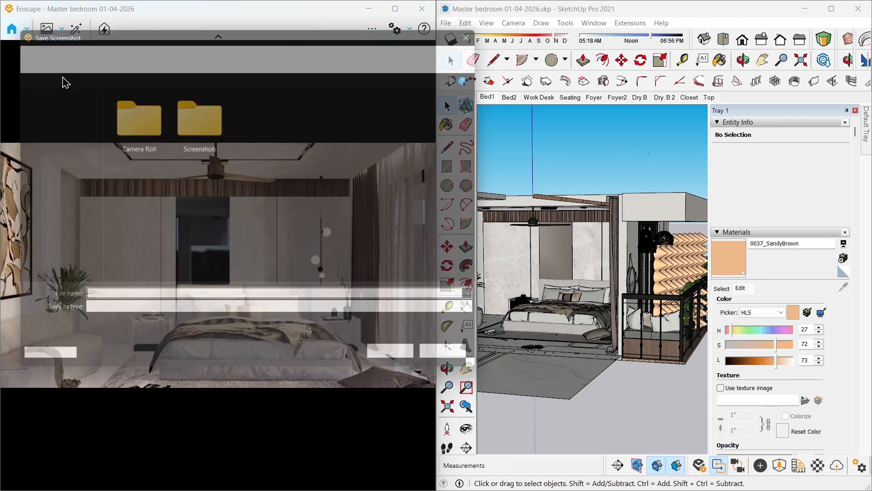
left_click(59, 129)
left_click(403, 363)
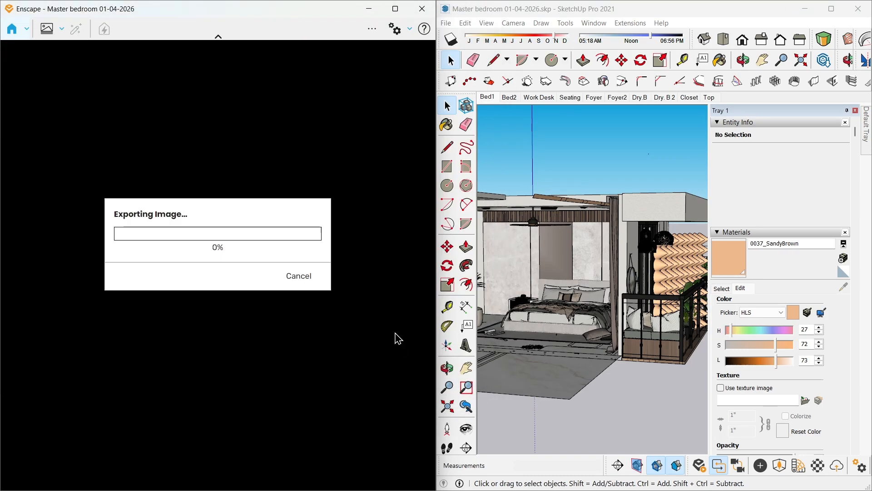